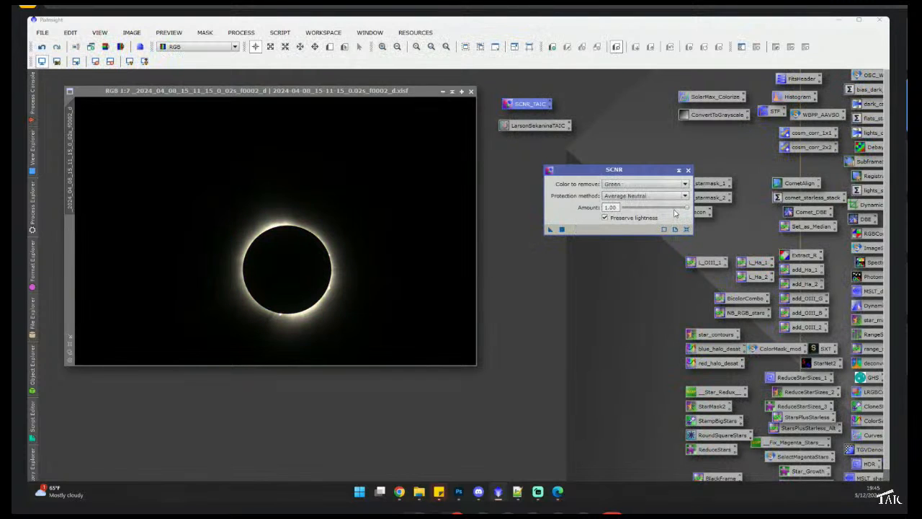
- Close the SCNR dialog and open the Histogram Transformation process from its workspace icon
left_click(688, 171)
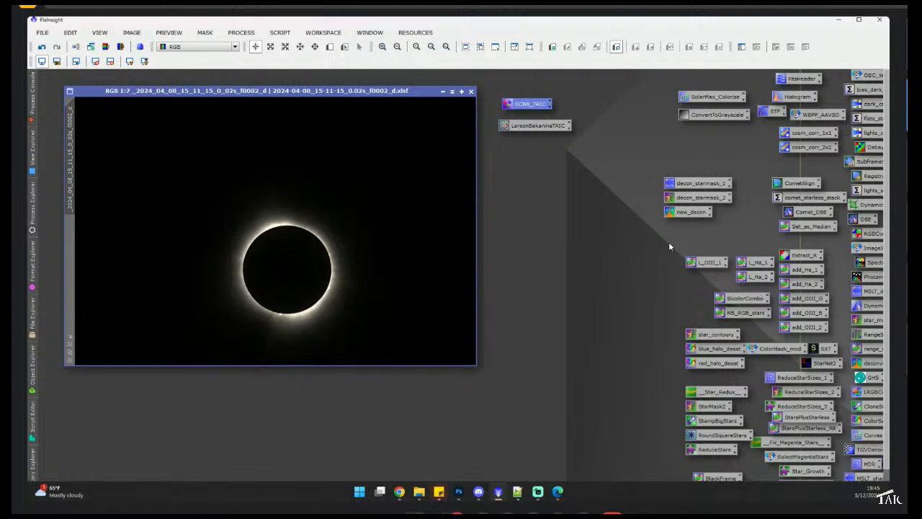
double_click(792, 97)
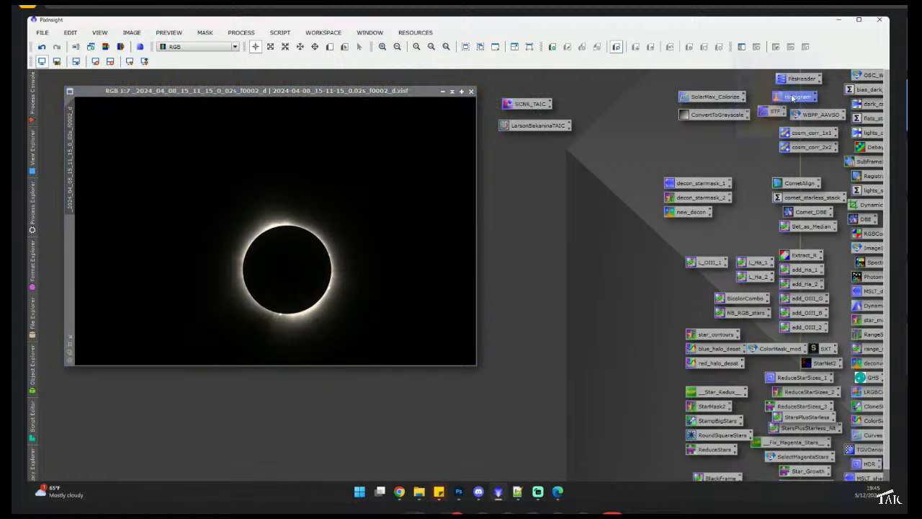
left_click_drag(521, 113, 666, 84)
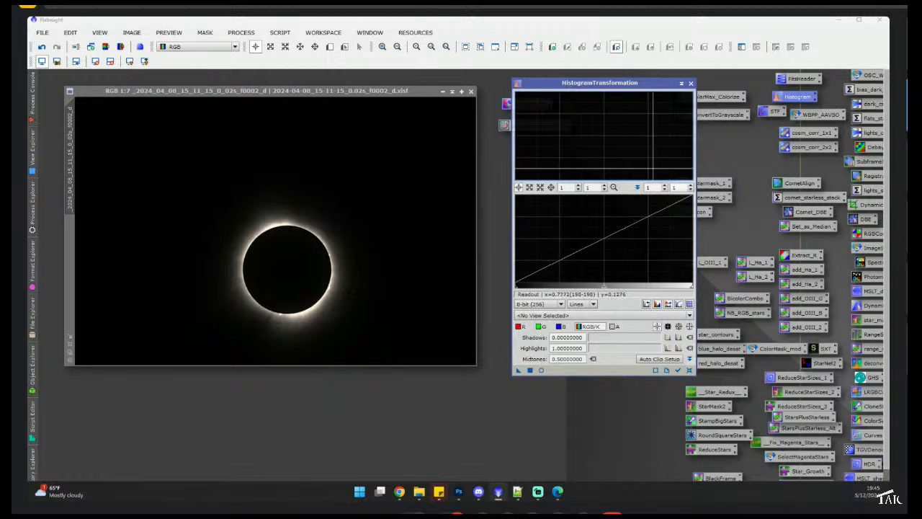
- Turn on the real-time preview and enlarge the eclipse image window beside the Histogram Transformation dialog
left_click(540, 371)
left_click_drag(373, 107, 560, 55)
left_click_drag(602, 86, 720, 83)
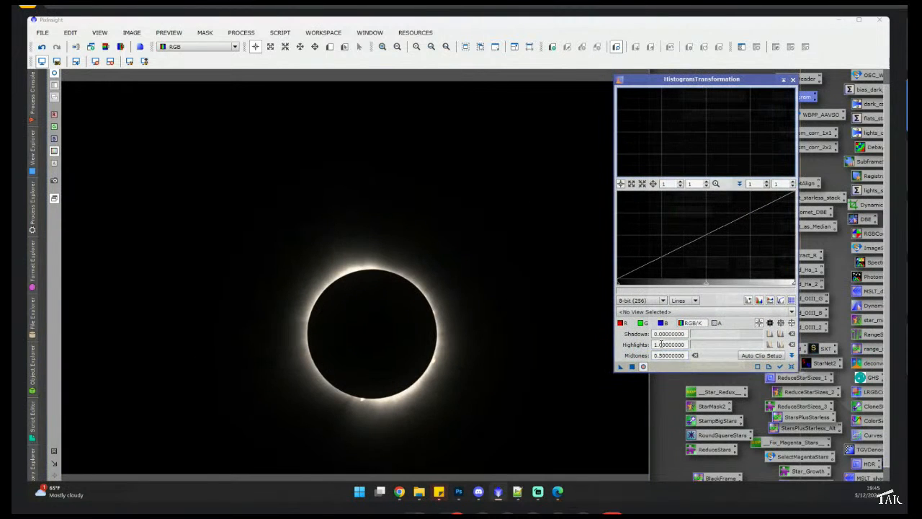
- Stretch the eclipse image by setting midtones to about 0.18 and applying the transformation
left_click_drag(707, 284, 648, 280)
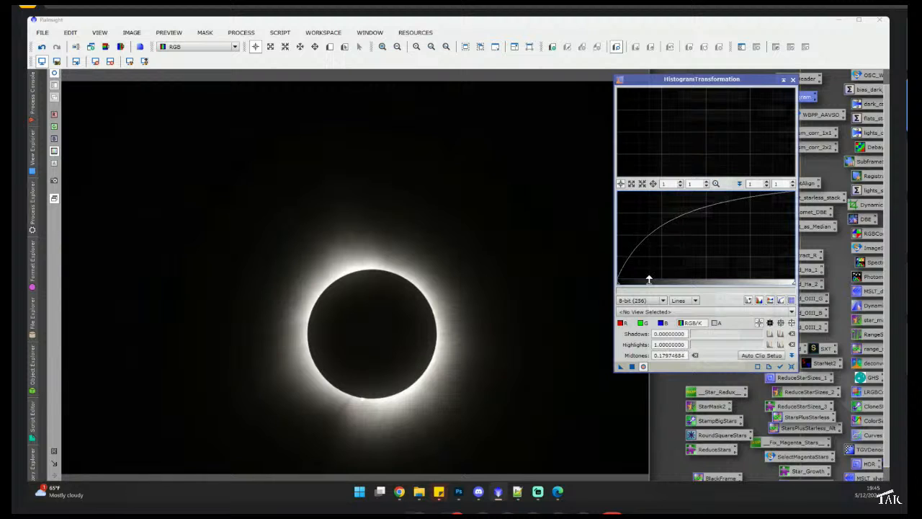
left_click(631, 367)
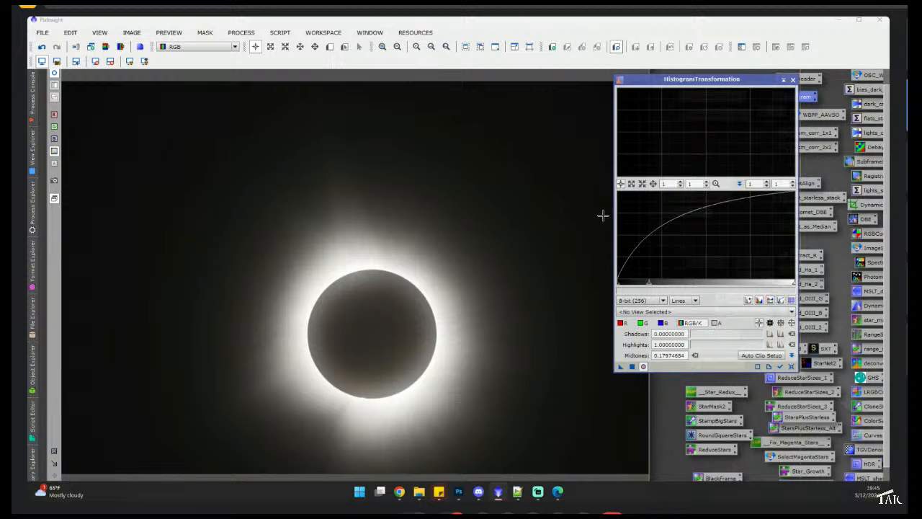
- Apply two further midtone stretches to the eclipse image at about 0.25 and 0.24
left_click_drag(647, 285, 661, 284)
left_click(633, 367)
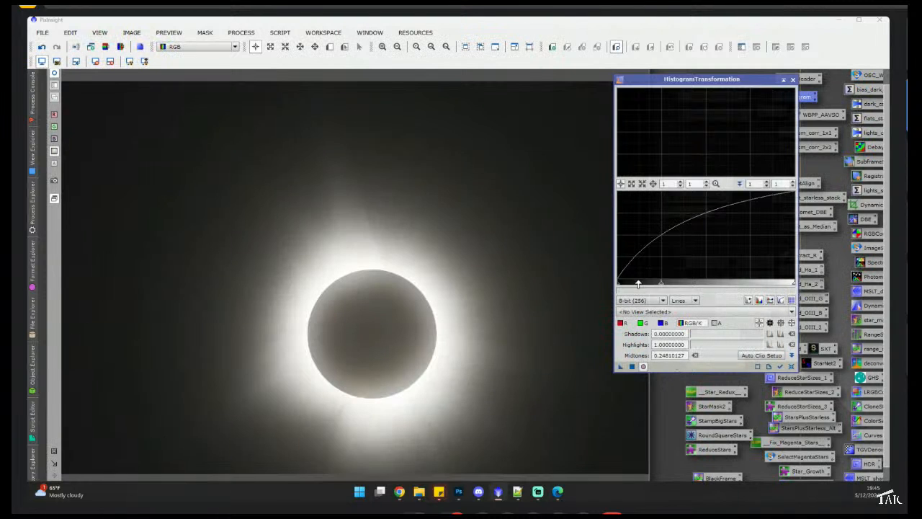
left_click_drag(637, 284, 659, 285)
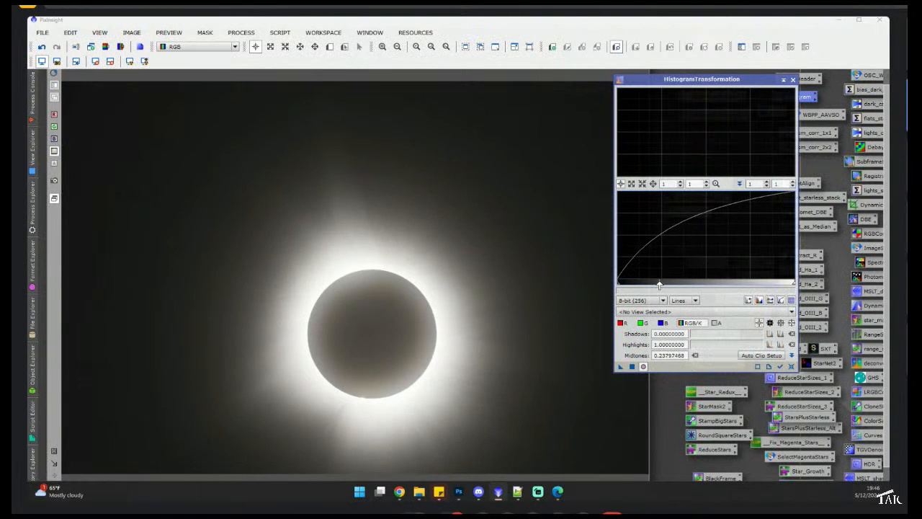
left_click(631, 367)
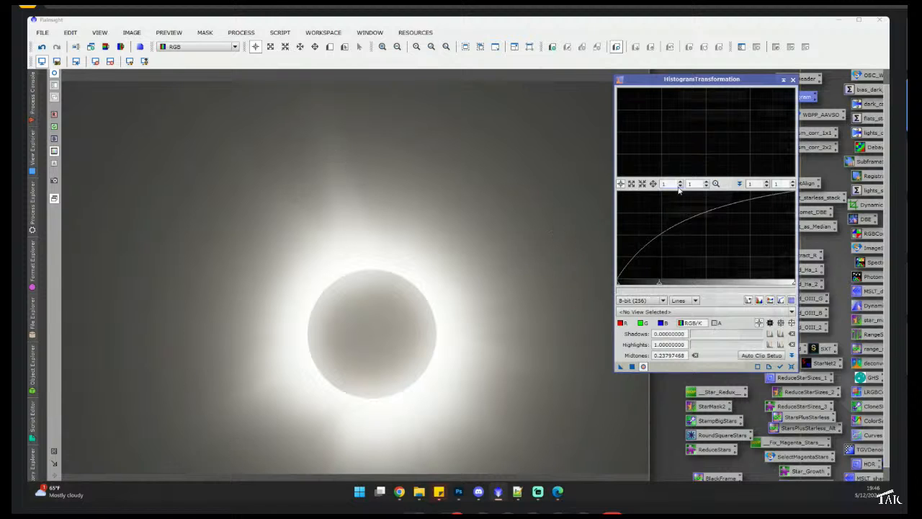
- Close the Histogram Transformation dialog and narrow the eclipse image window
left_click(792, 79)
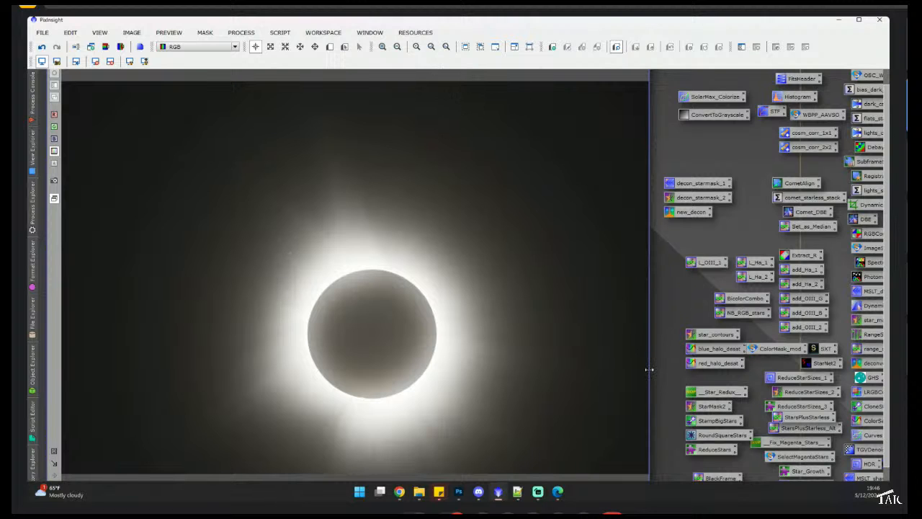
left_click_drag(650, 368, 576, 365)
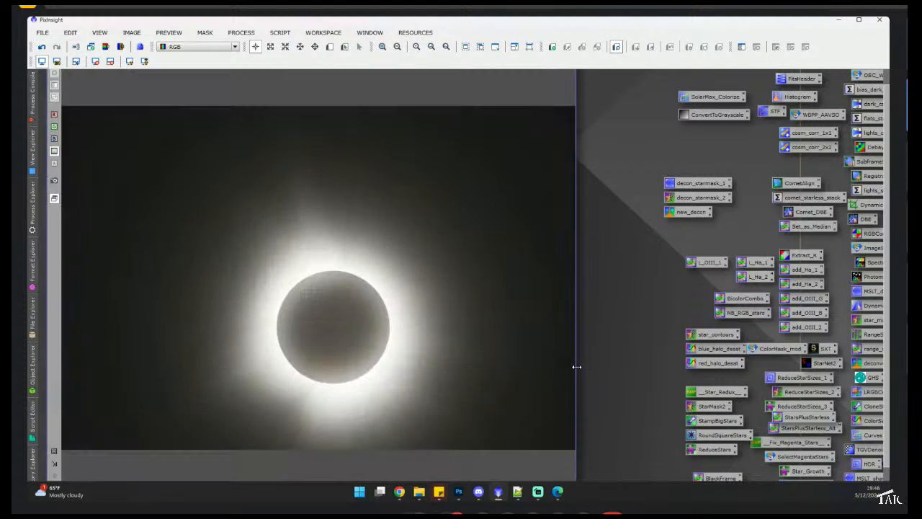
left_click_drag(660, 21, 28, 43)
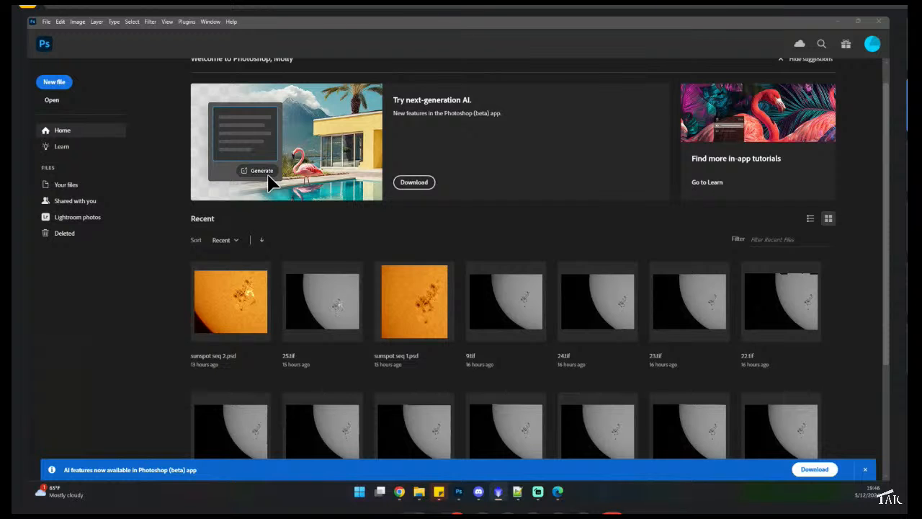
key("alt+Tab")
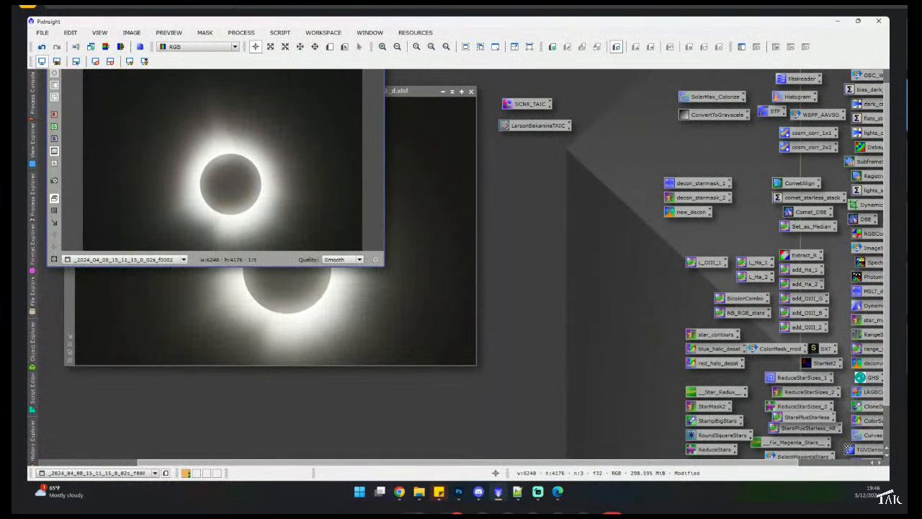
- Rearrange the preview and image windows, then close the stretched eclipse image without saving
left_click_drag(384, 266, 193, 121)
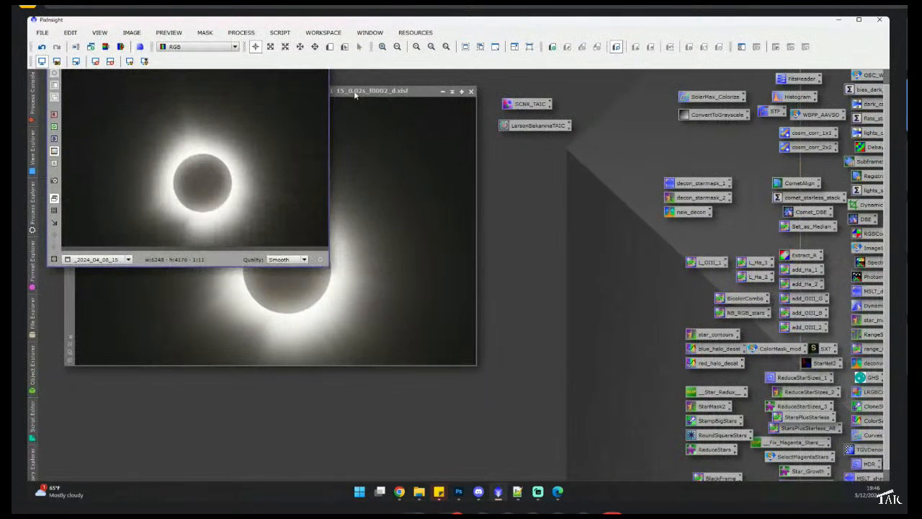
left_click_drag(354, 94, 698, 123)
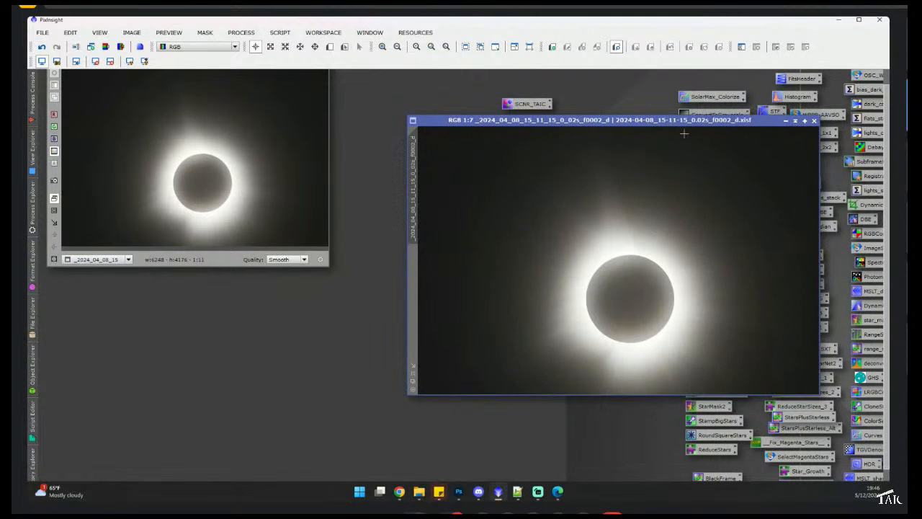
left_click_drag(684, 121, 425, 105)
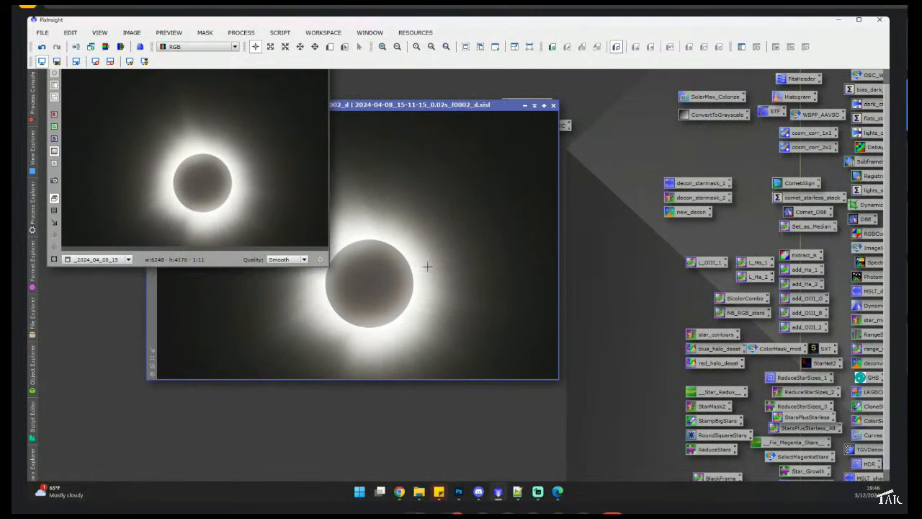
left_click(552, 106)
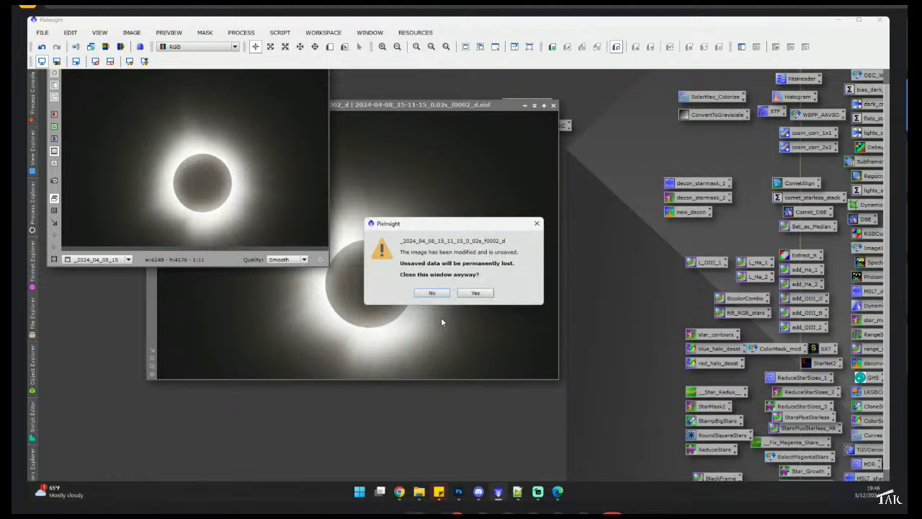
left_click(475, 292)
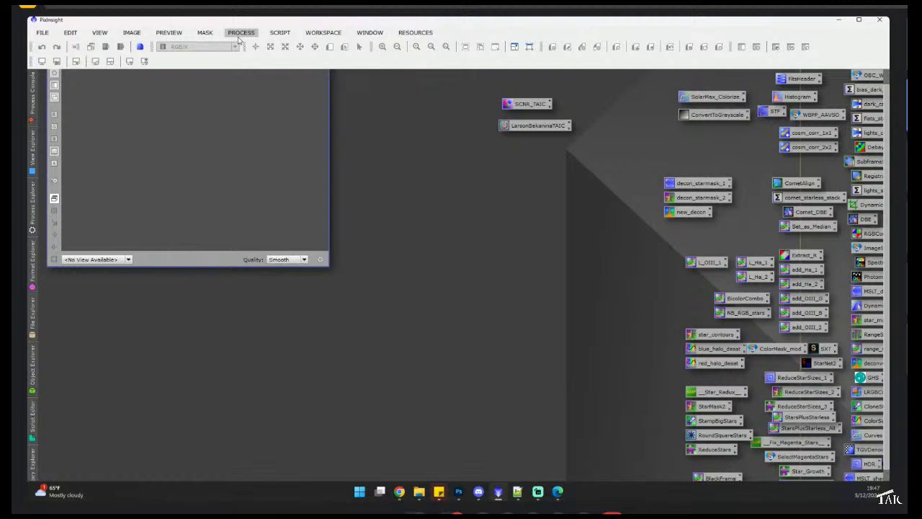
- Launch the FFTRegistration script from the Utilities scripts
left_click(278, 33)
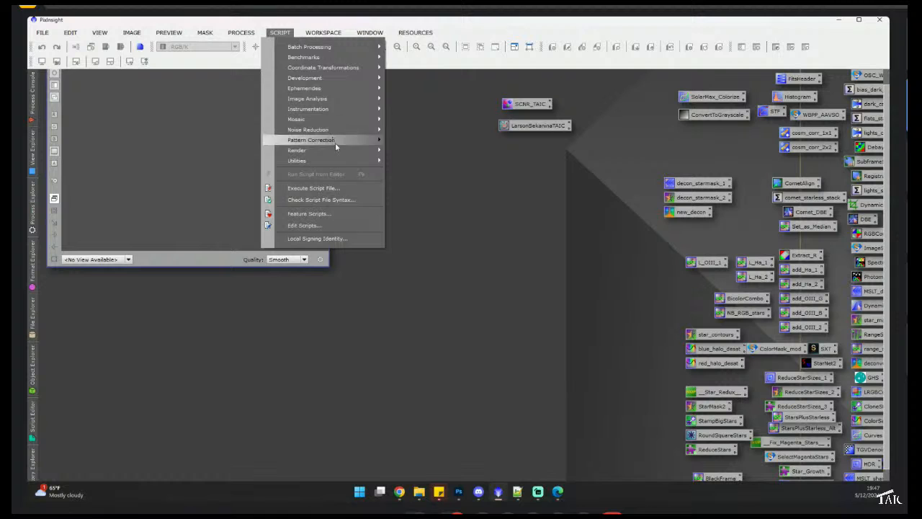
mouse_move(342, 160)
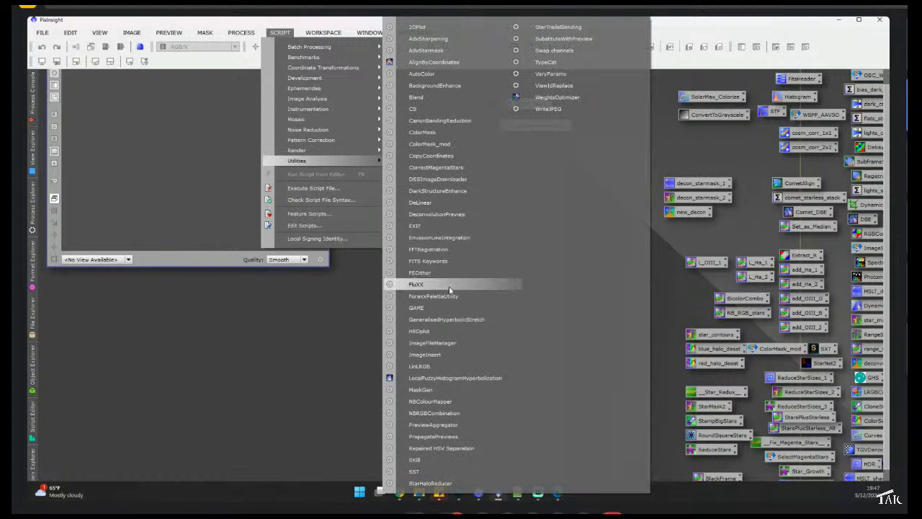
left_click(444, 250)
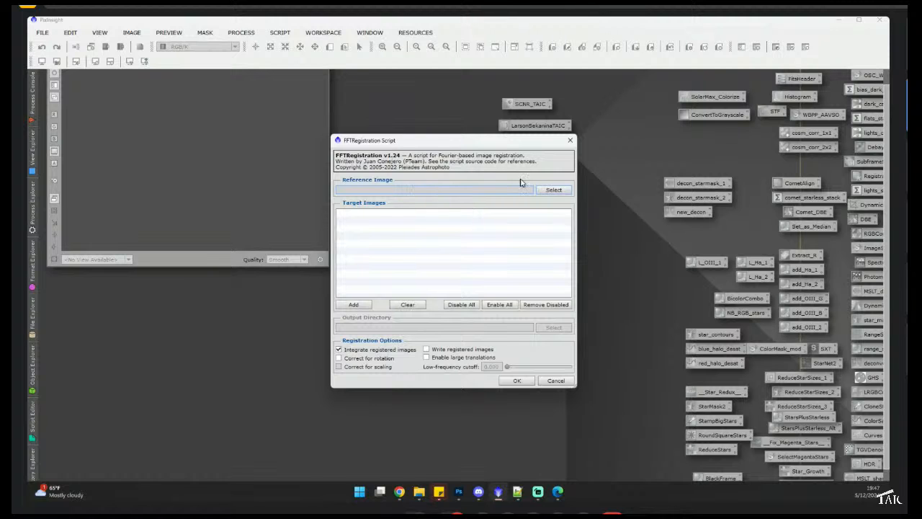
- Select 2024-04-08_15-11-09_0.00s_f0002_d.xisf in the 1 frames folder as the reference image
left_click(553, 189)
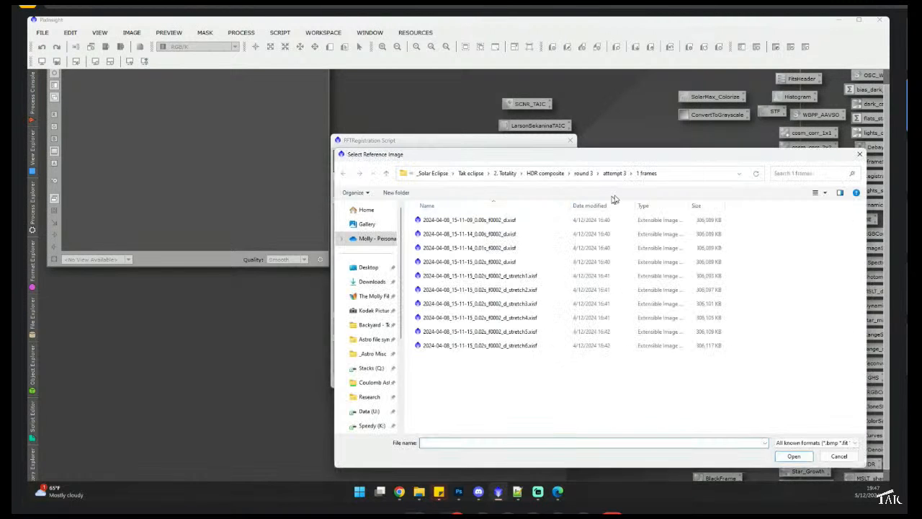
left_click(553, 226)
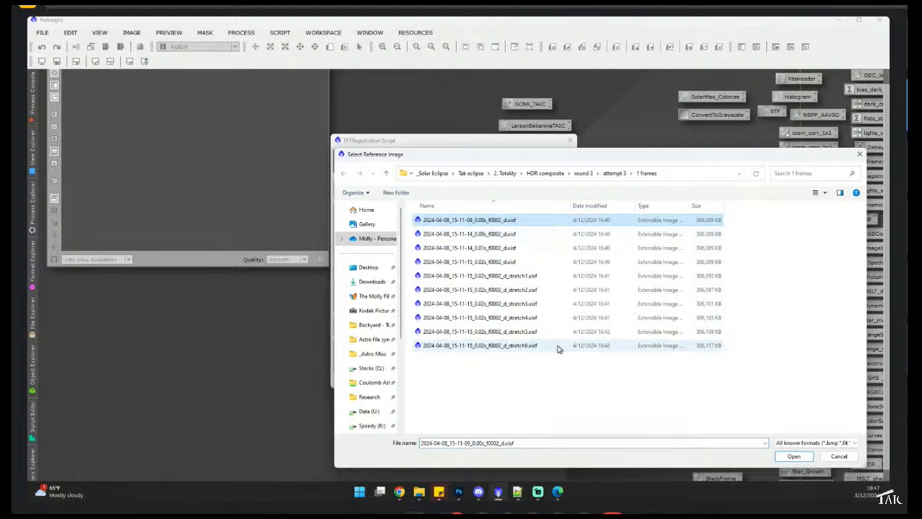
left_click(795, 456)
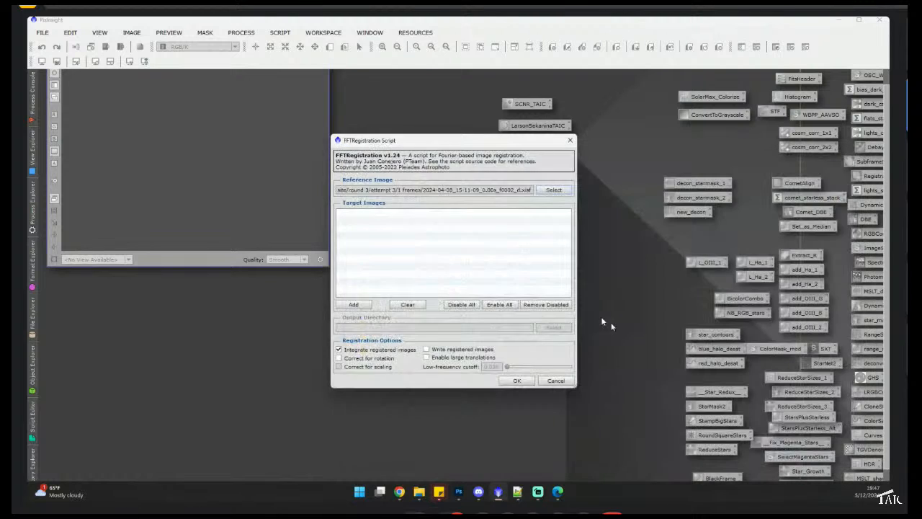
- Add all ten frames from the 1 frames folder as target images
left_click(352, 305)
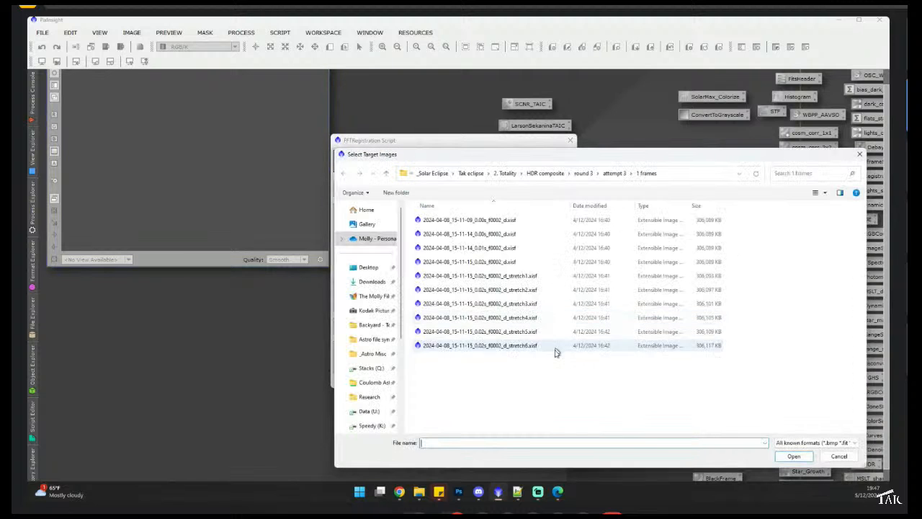
left_click_drag(531, 358, 508, 214)
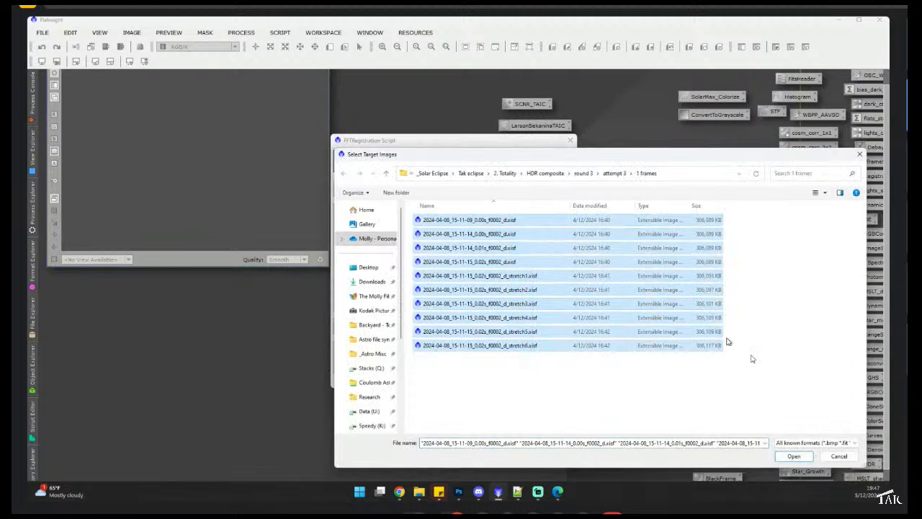
left_click(795, 456)
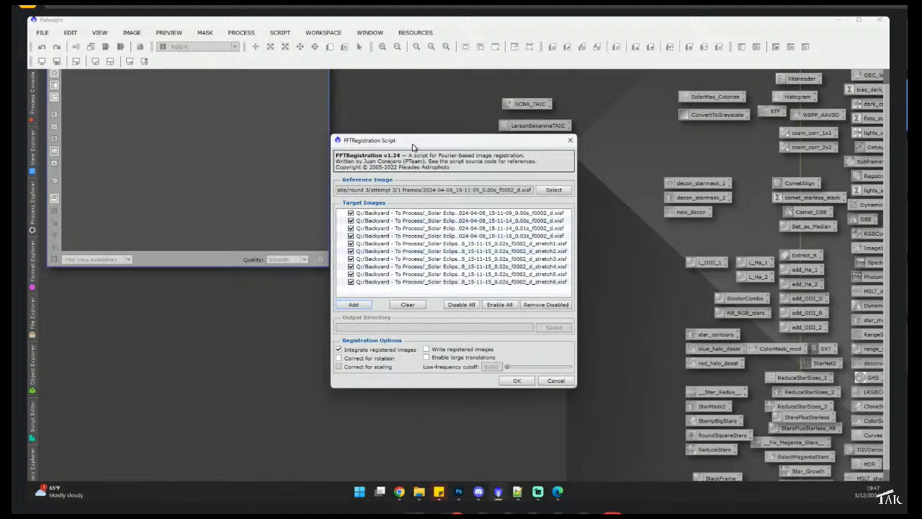
- Run the FFT registration with integration of the registered images
left_click_drag(412, 143, 394, 150)
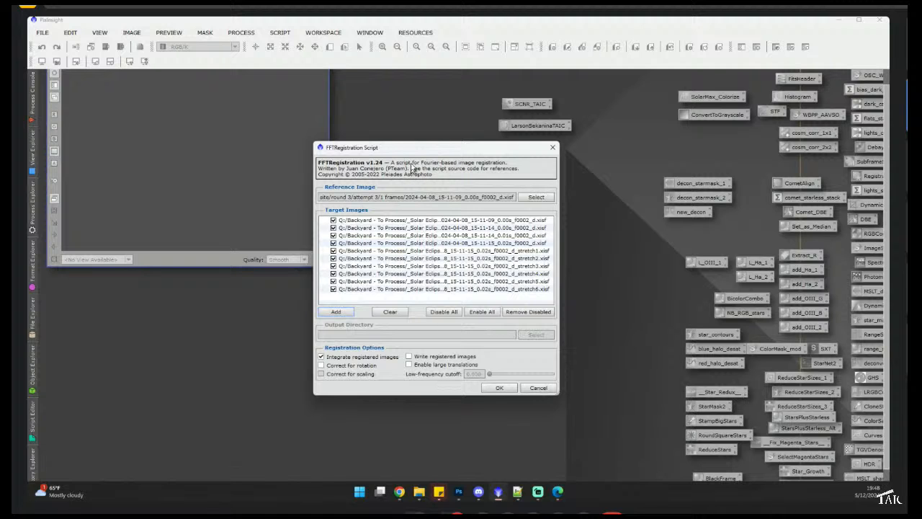
left_click_drag(412, 151, 420, 137)
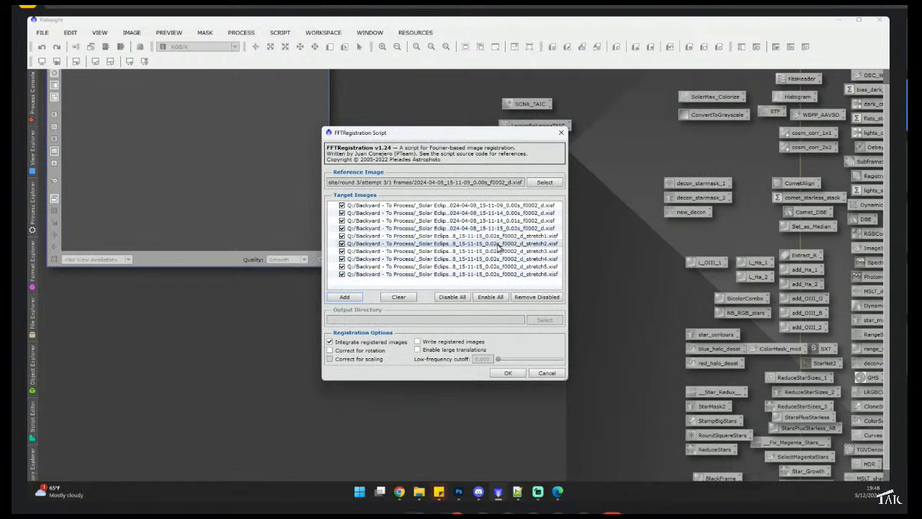
left_click(545, 375)
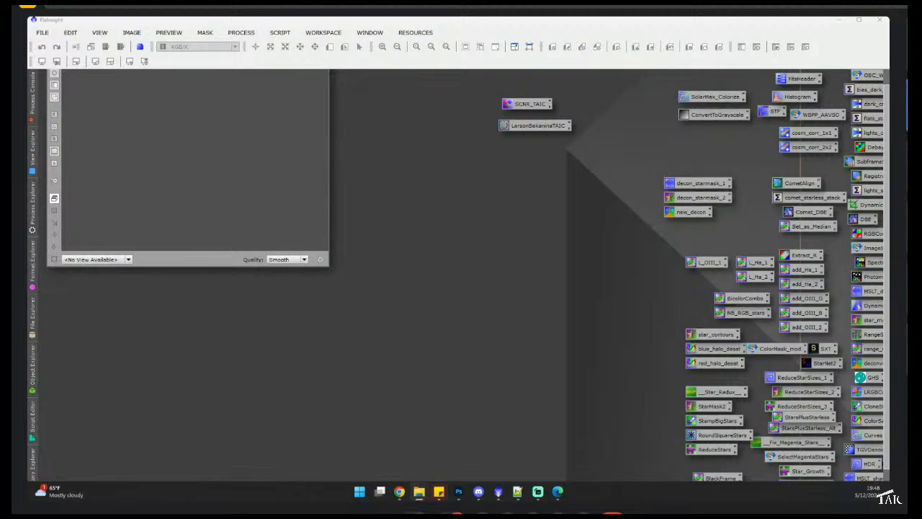
- Check the process console output for the registration run
left_click_drag(13, 274, 258, 253)
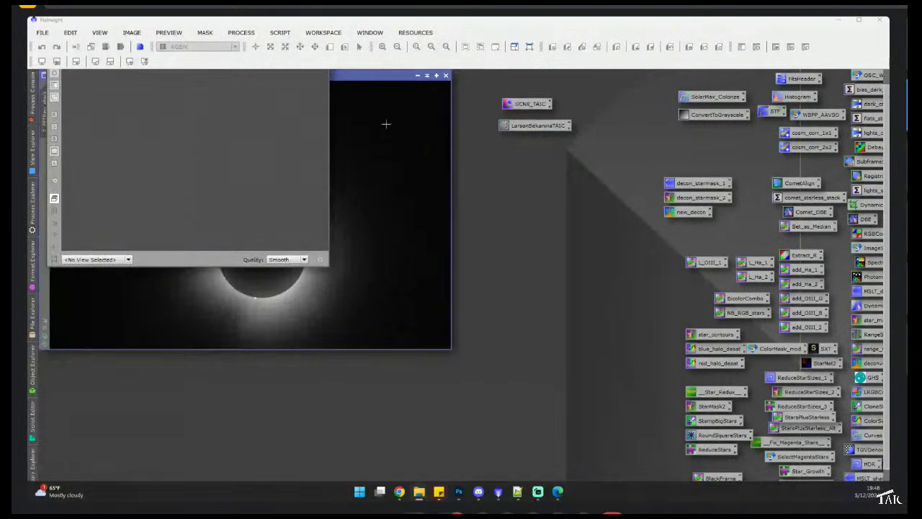
left_click_drag(390, 76, 701, 112)
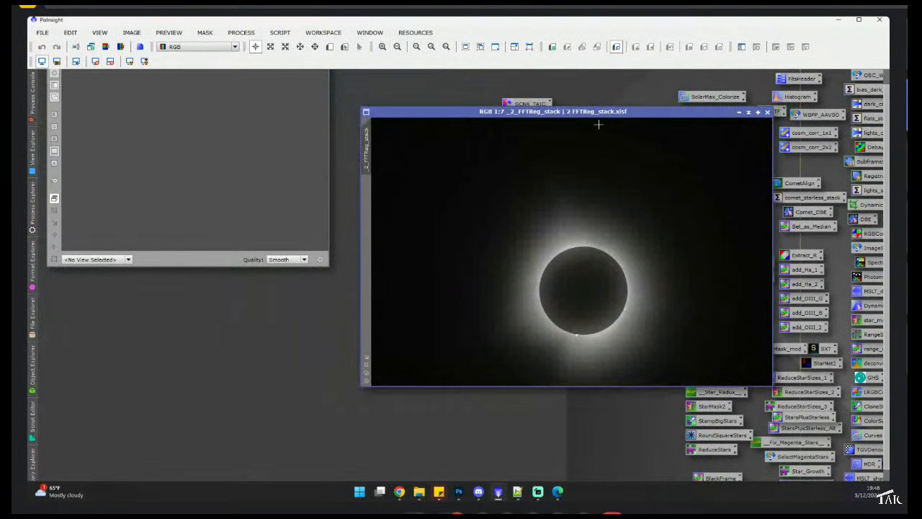
- Reposition the FFTReg_stack image window and open the LarsonSekaninaTAIC process from its workspace icon
left_click_drag(599, 113, 581, 91)
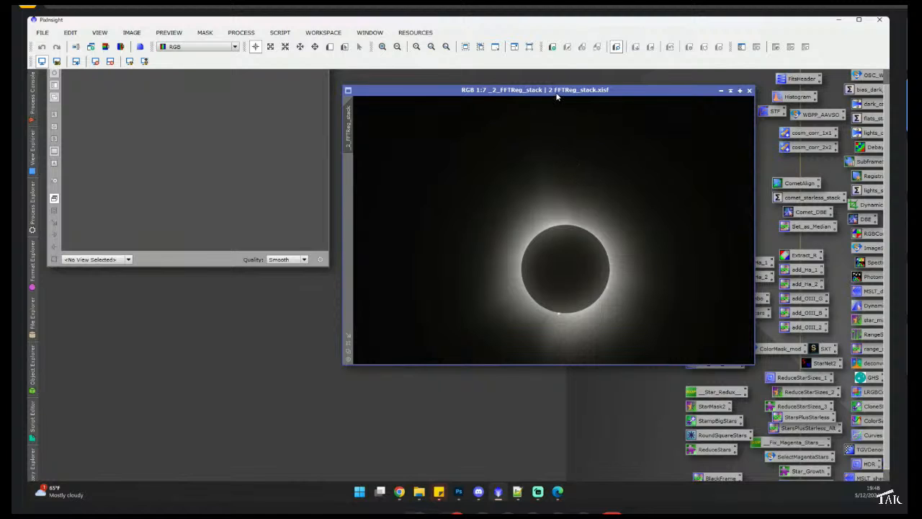
left_click_drag(512, 90, 464, 190)
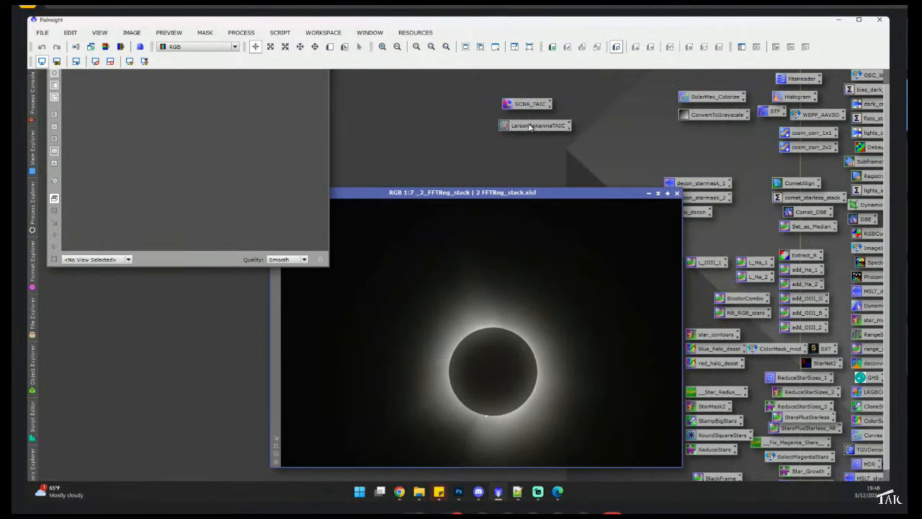
double_click(530, 127)
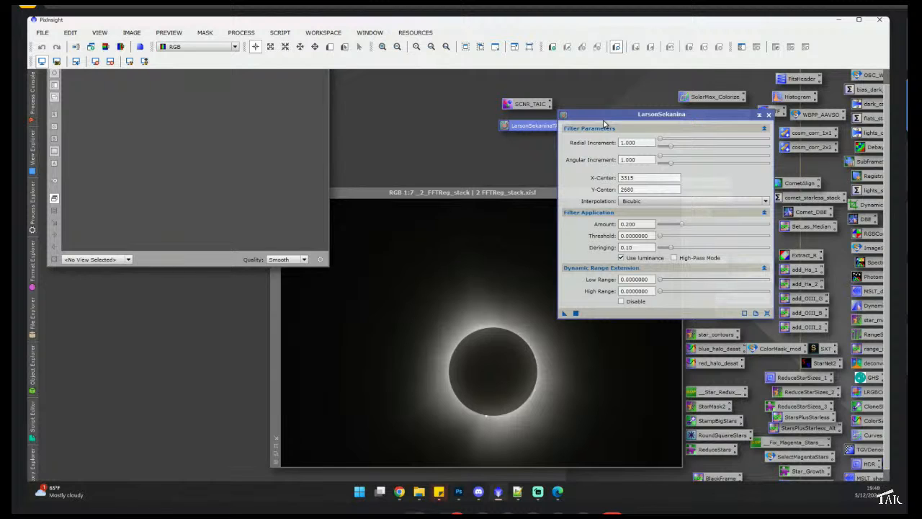
- Rearrange the LarsonSekanina dialog and image window, set X-Center and Y-Center to 20, and apply the filter to the FFTReg_stack image
left_click_drag(653, 120, 714, 119)
left_click_drag(556, 190, 541, 125)
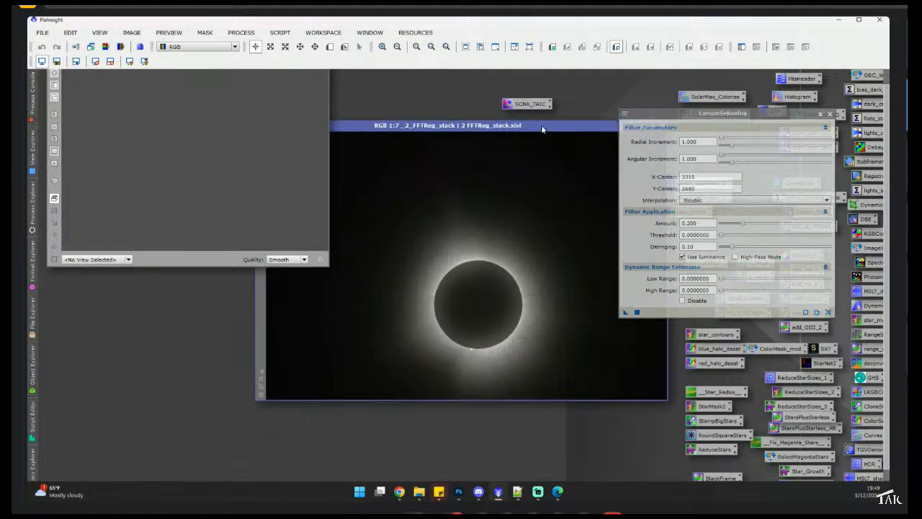
left_click_drag(708, 118, 715, 117)
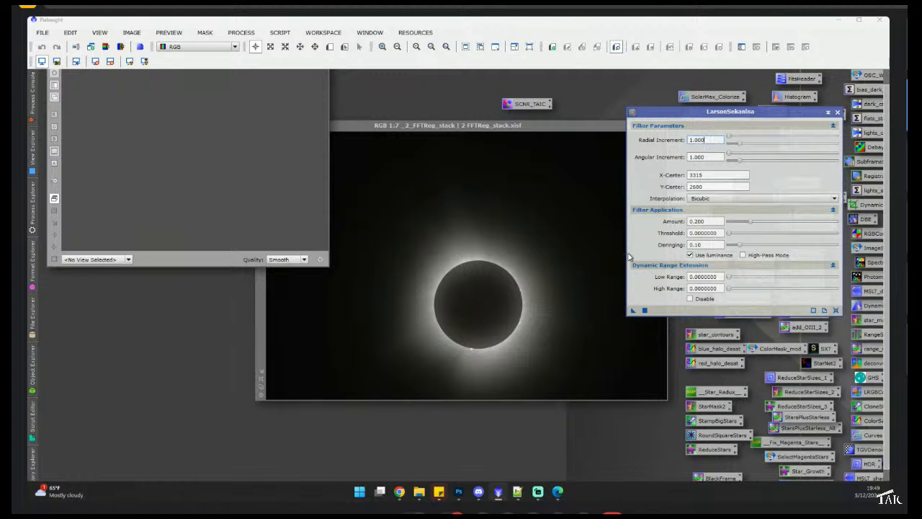
double_click(712, 174)
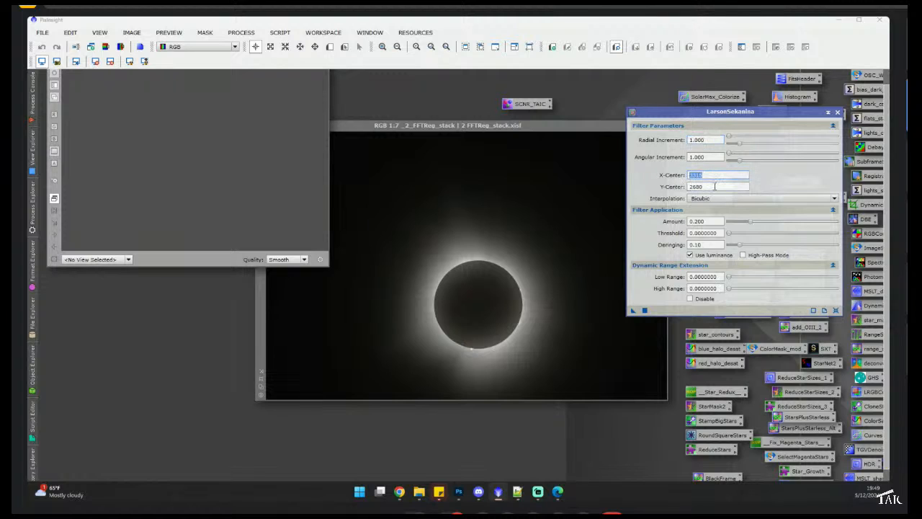
type("20")
key("Tab")
type("20")
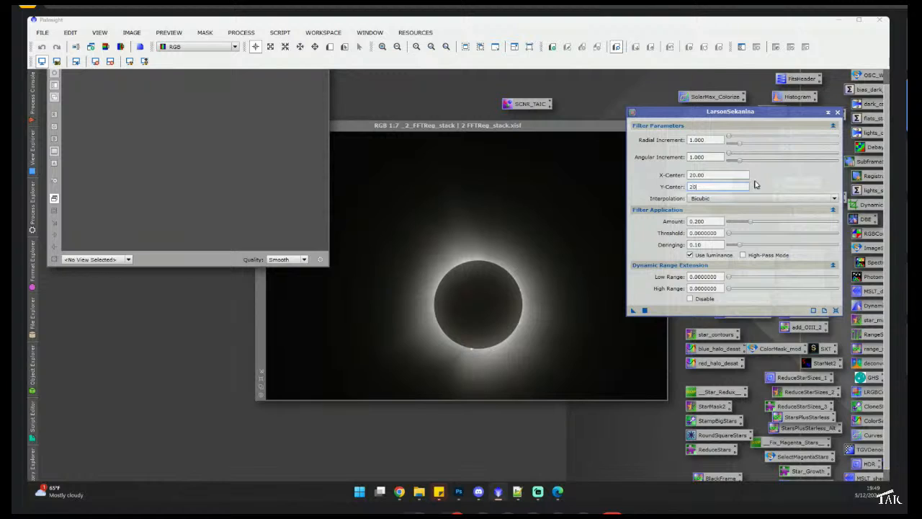
key("Tab")
left_click(646, 311)
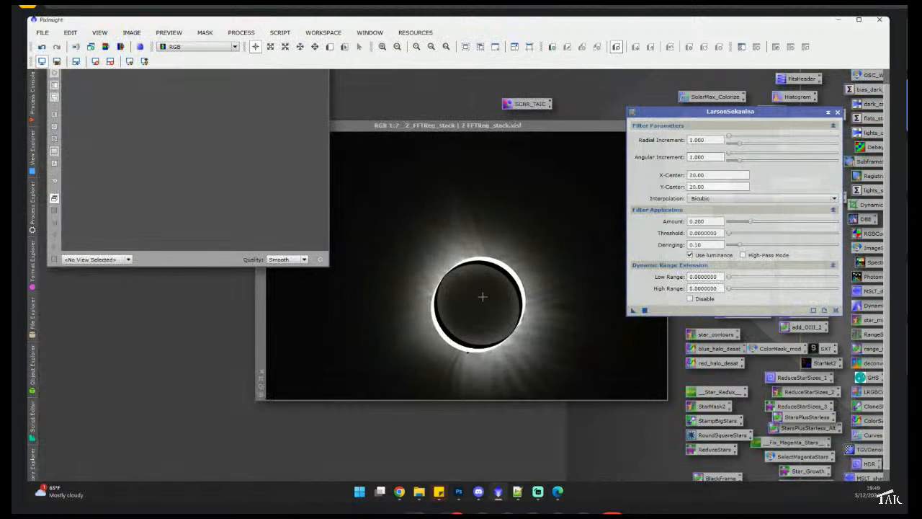
- Zoom into the filtered FFTReg_stack image to inspect the result
left_click(422, 126)
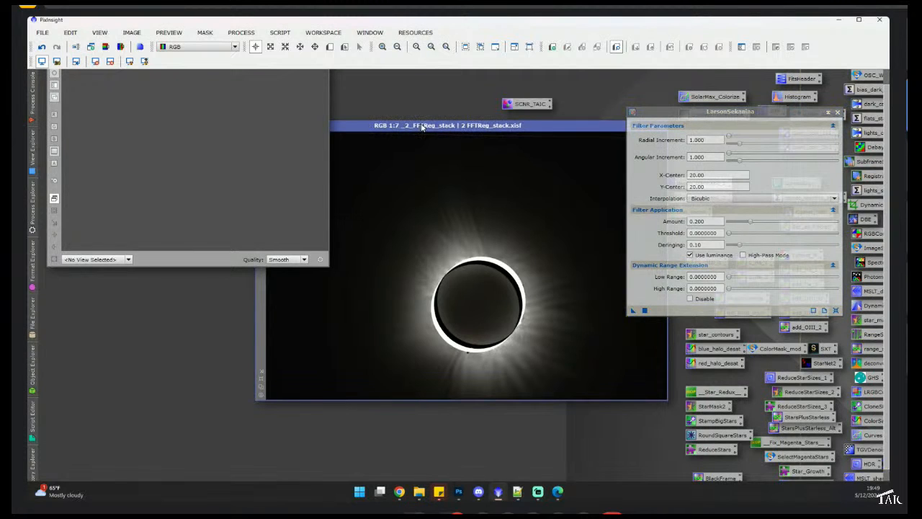
scroll(481, 309, "up", 2)
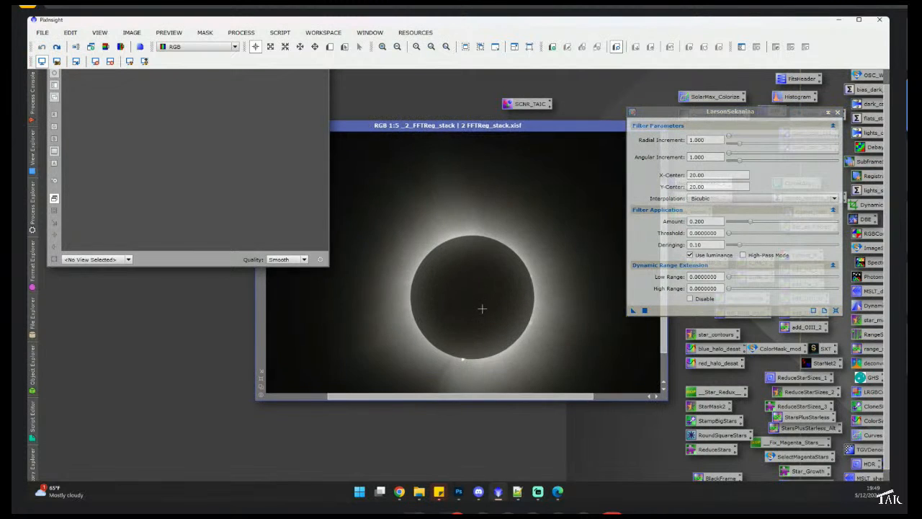
scroll(481, 308, "up", 2)
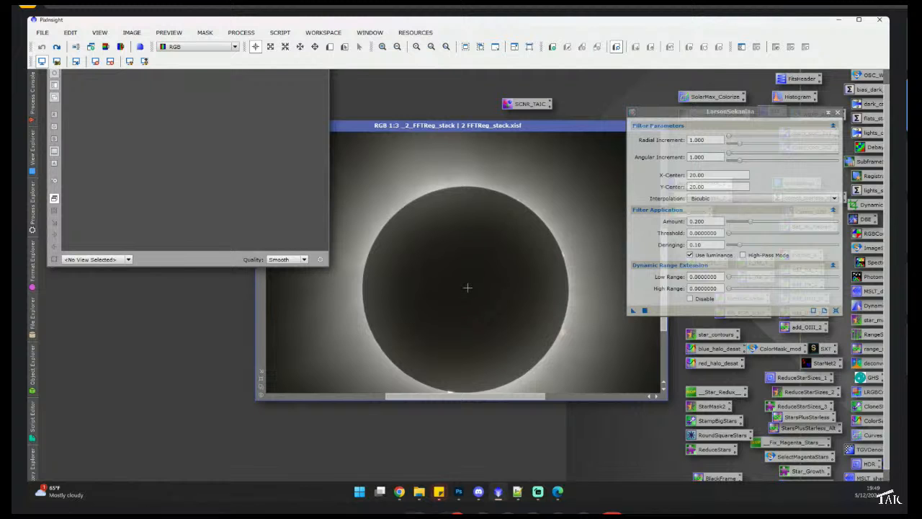
- Close the Real-Time Preview window and move the FFTReg_stack image window to the upper left of the workspace
left_click(860, 20)
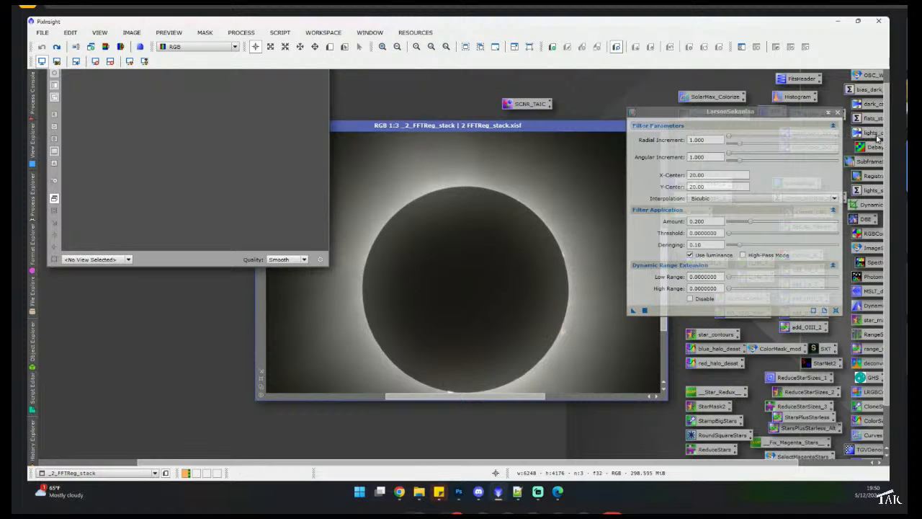
scroll(877, 138, "up", 1)
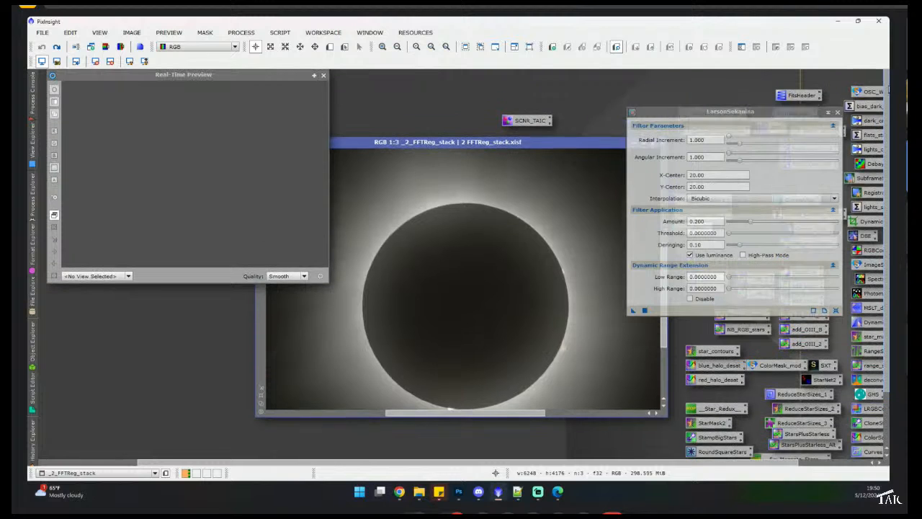
left_click(324, 75)
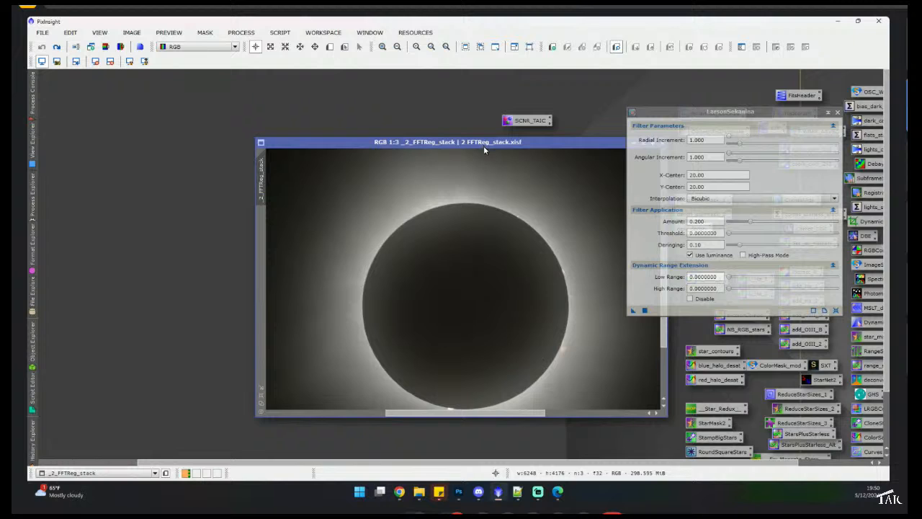
key("super+Down")
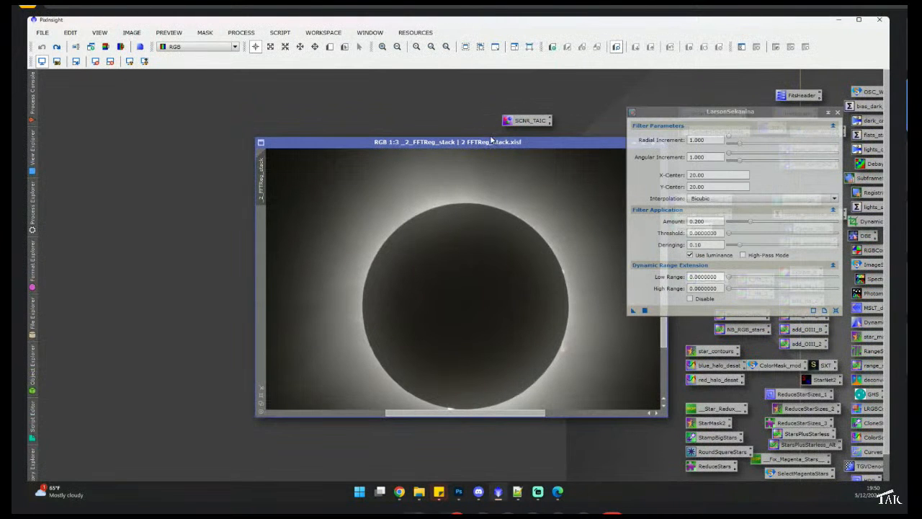
left_click_drag(488, 142, 295, 95)
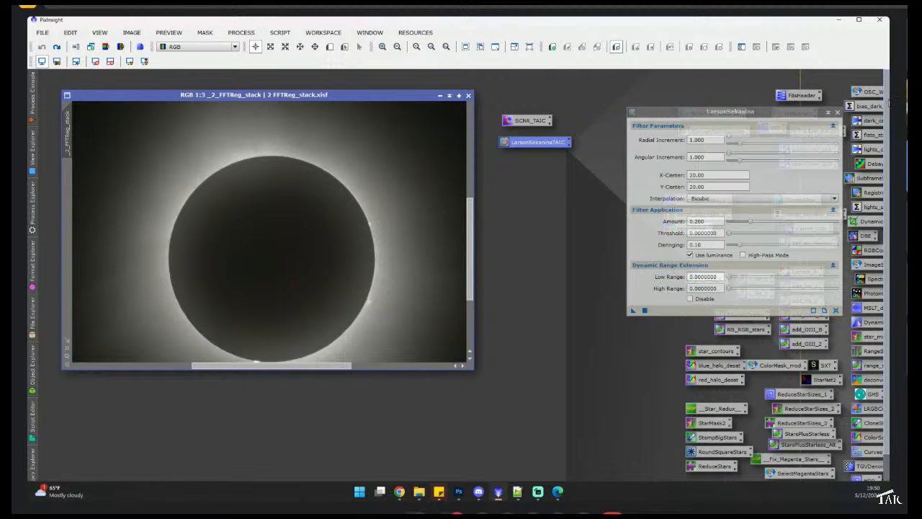
mouse_move(888, 104)
left_mouse_down()
mouse_move(887, 134)
mouse_move(888, 121)
left_mouse_up()
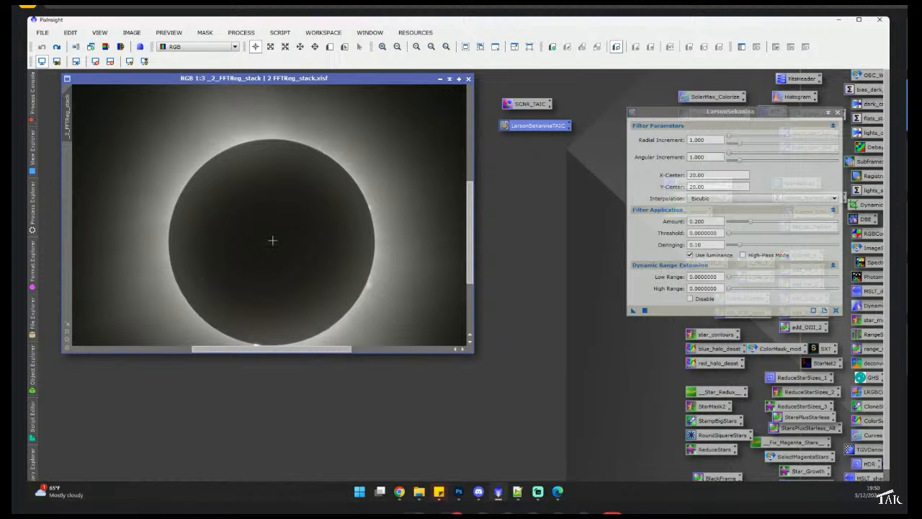
left_click(858, 20)
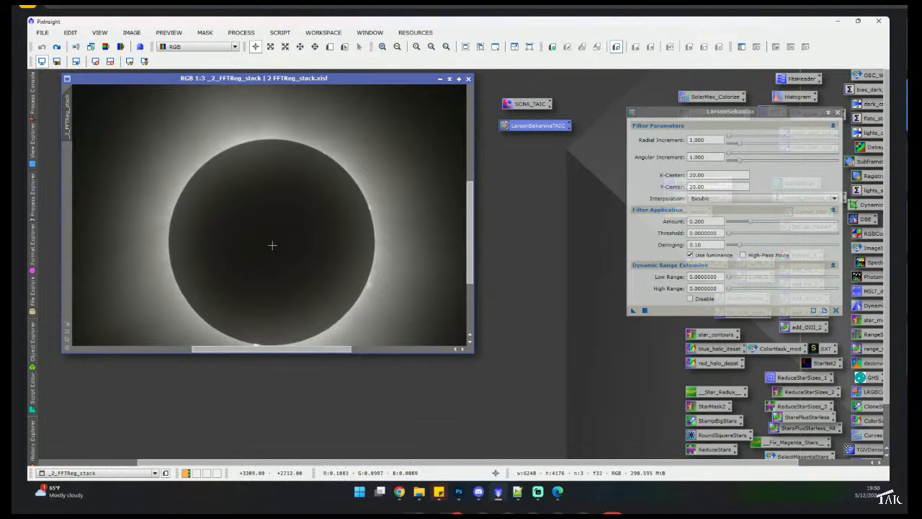
- Reset the LarsonSekanina parameters to X-Center 3315 and Y-Center 2680 and apply the filter to the stack image
left_click(837, 113)
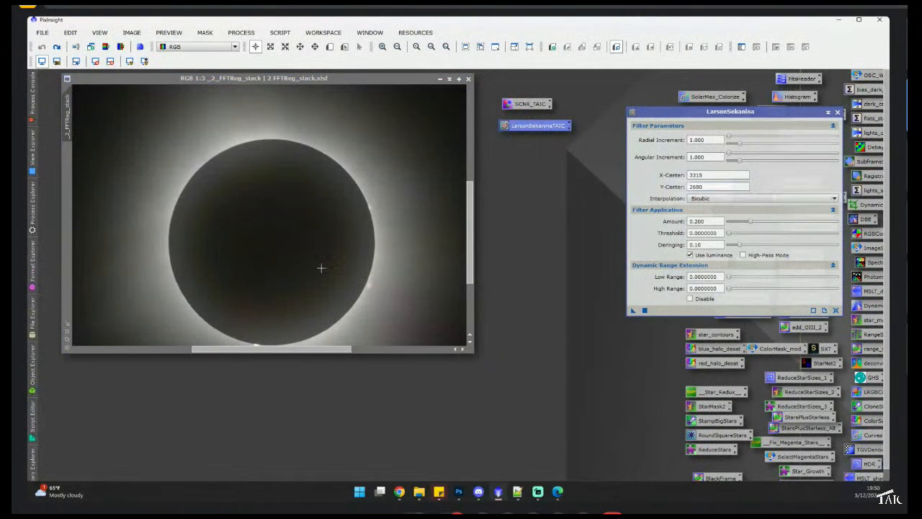
scroll(358, 242, "down", 2)
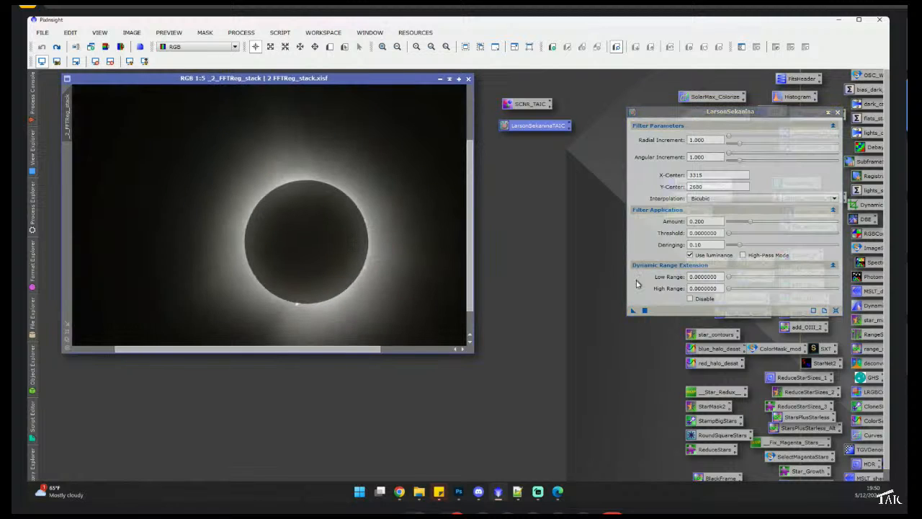
left_click(644, 311)
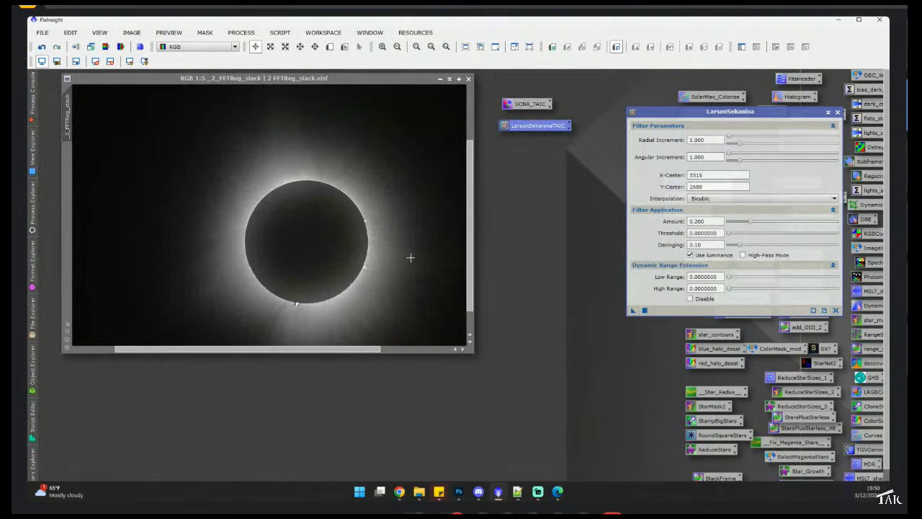
- Zoom and pan around the filtered stack to inspect the corona structure and lunar limb detail
scroll(412, 257, "down", 2)
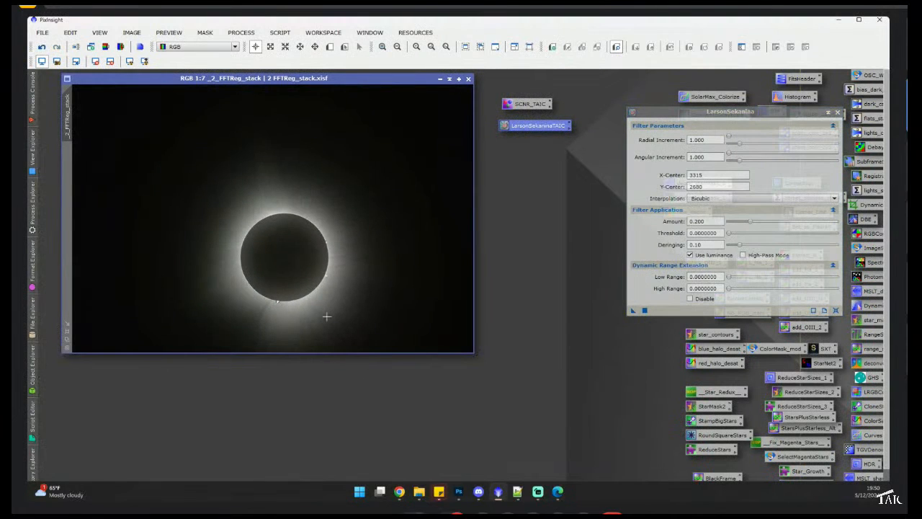
scroll(331, 306, "up", 4)
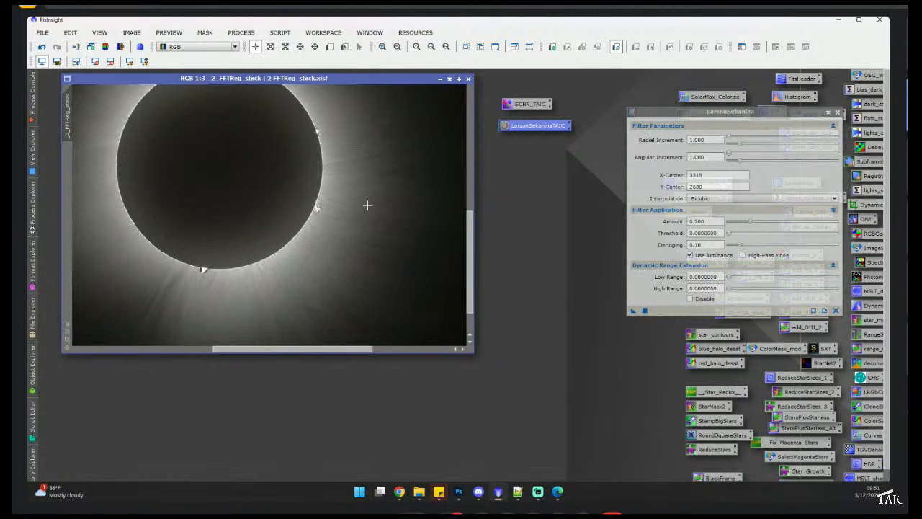
left_click_drag(305, 352, 248, 352)
left_click_drag(476, 259, 476, 232)
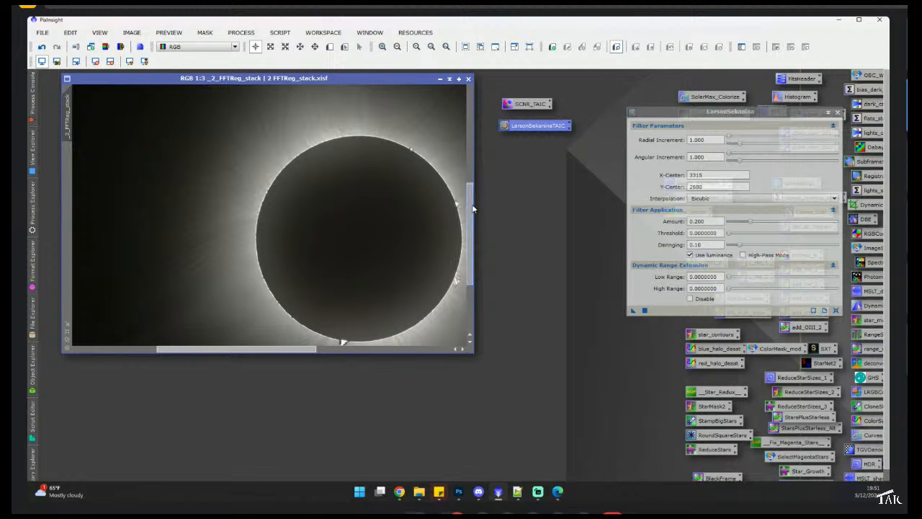
scroll(474, 222, "down", 1)
scroll(292, 281, "up", 3)
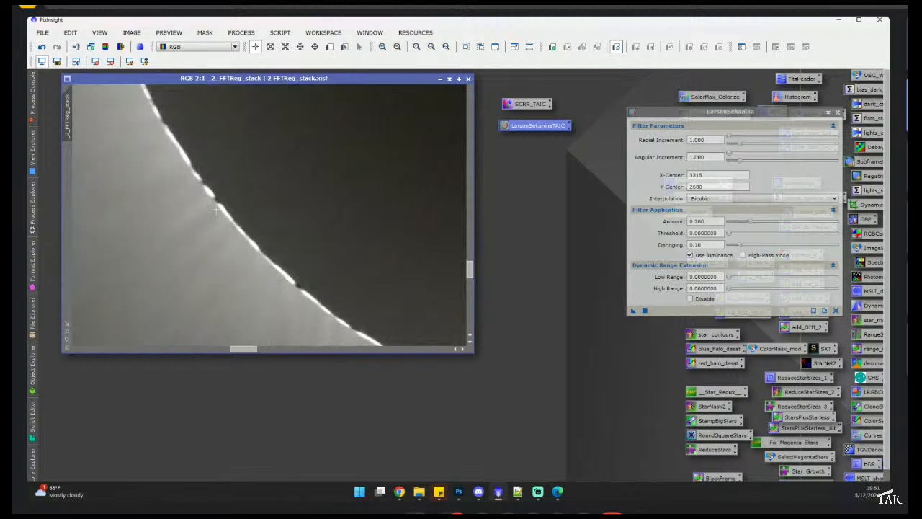
scroll(219, 196, "down", 4)
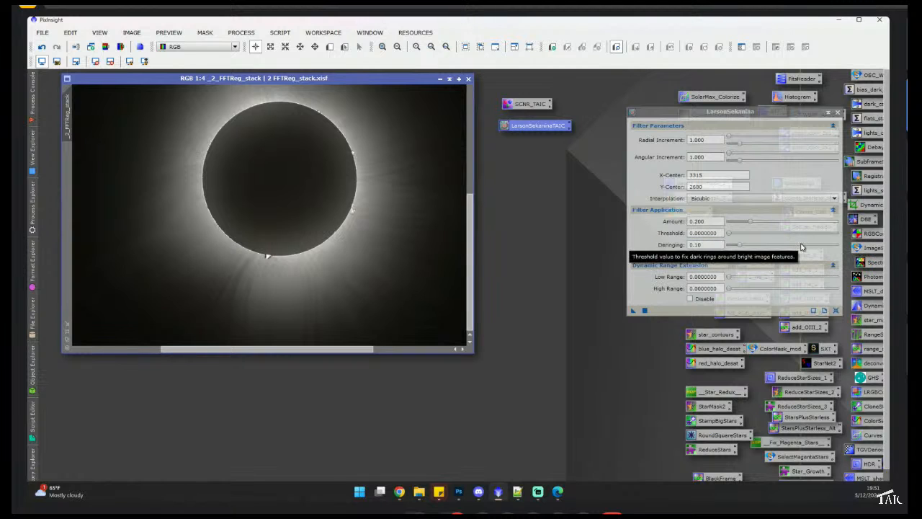
scroll(338, 226, "up", 3)
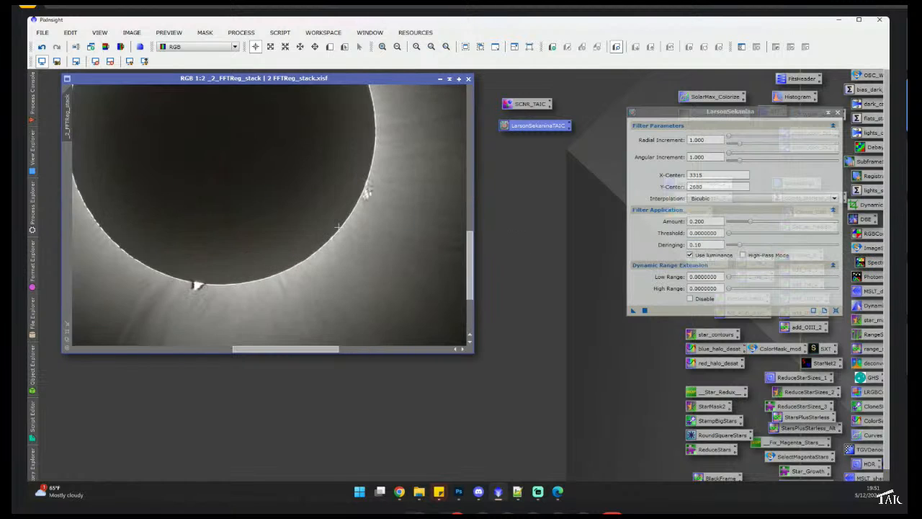
scroll(373, 186, "down", 3)
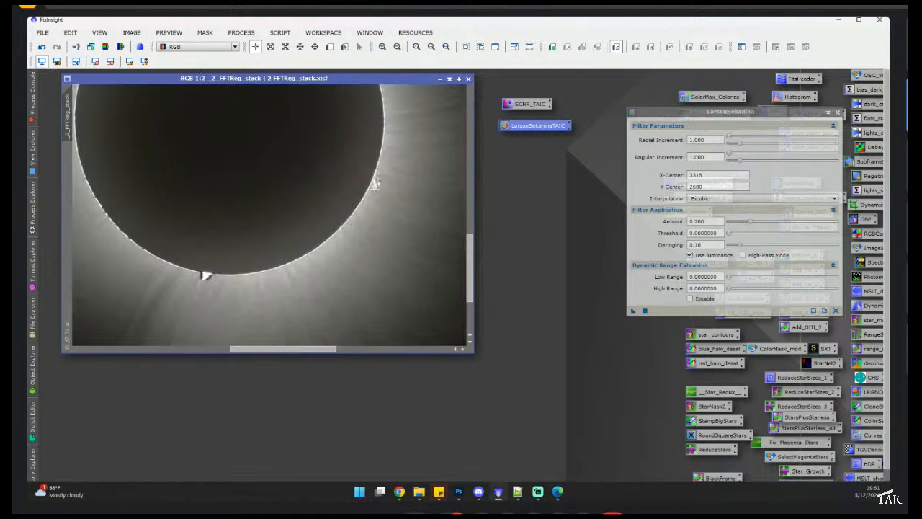
scroll(204, 274, "up", 3)
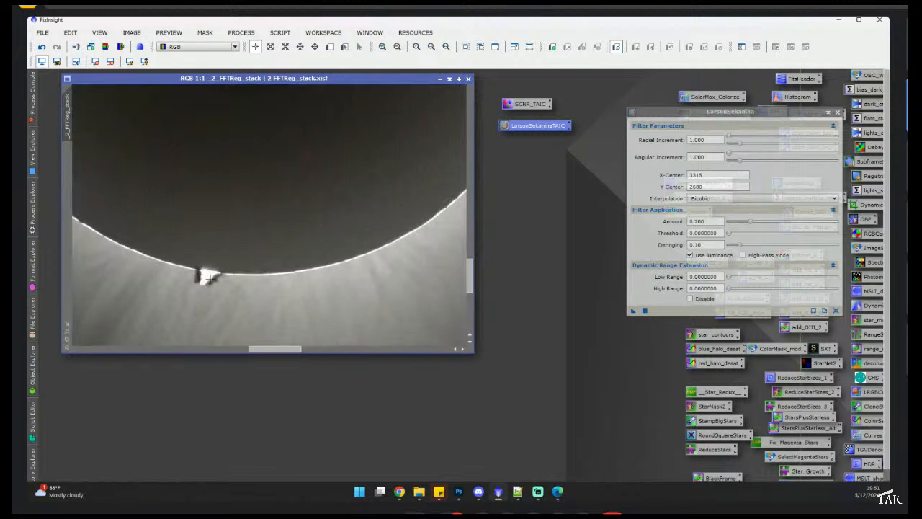
scroll(205, 275, "down", 3)
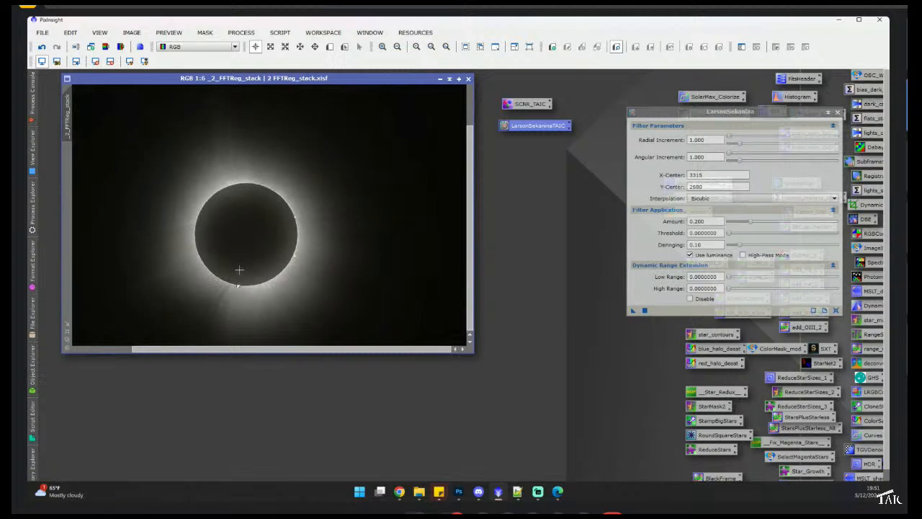
scroll(239, 270, "up", 1)
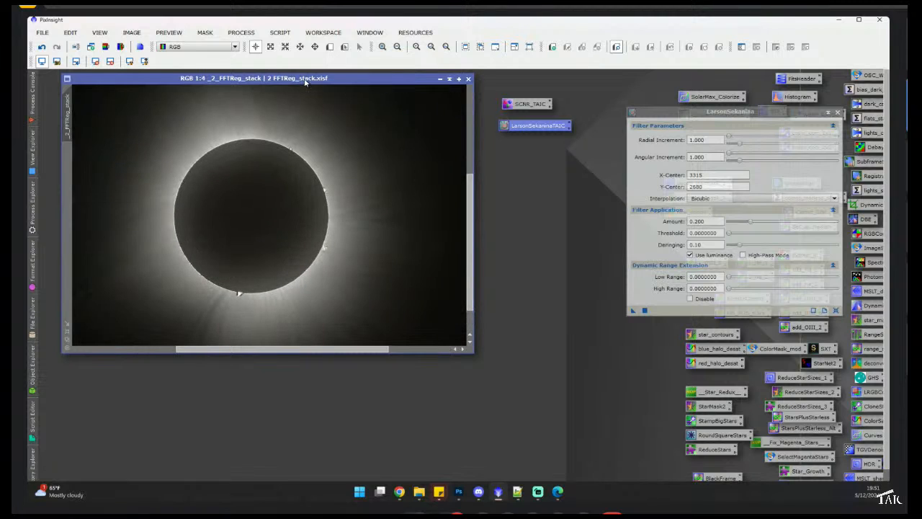
- Move the LarsonSekanina dialog beside the image window
left_click_drag(669, 111, 534, 106)
scroll(232, 297, "up", 4)
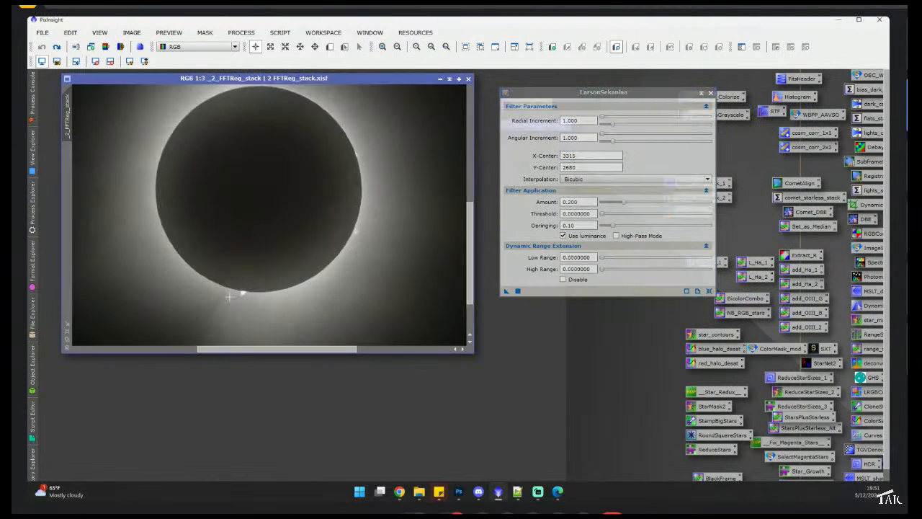
scroll(308, 275, "down", 8)
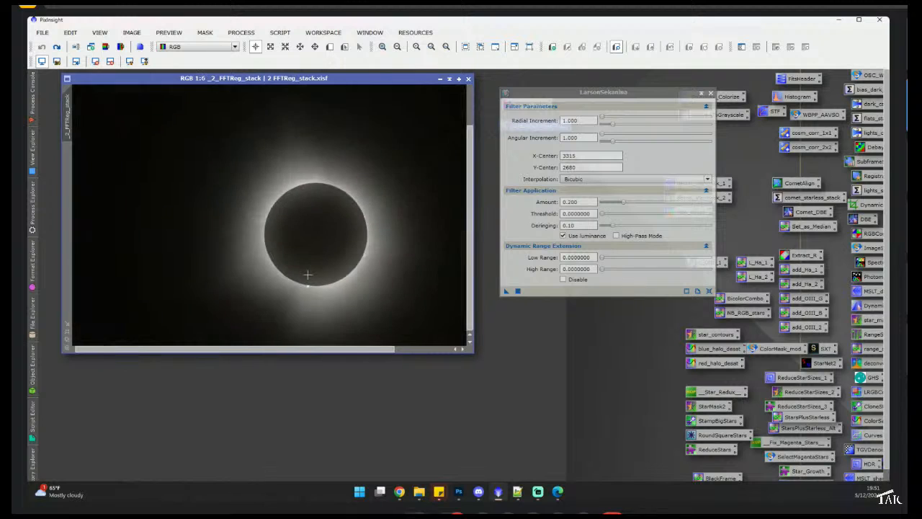
scroll(360, 271, "up", 4)
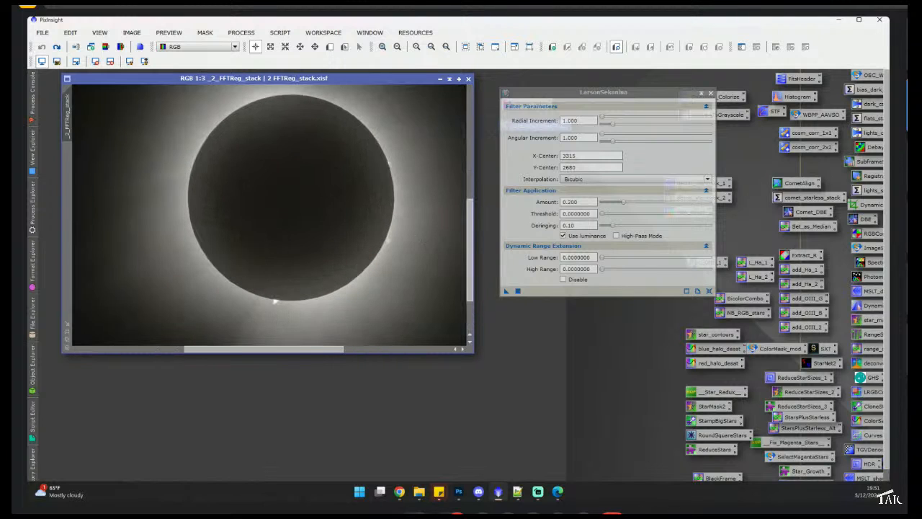
- Open the single frame 2024-04-08_15-11-09_0.00s_f0002_d.xisf from the file explorer for comparison
left_click(419, 492)
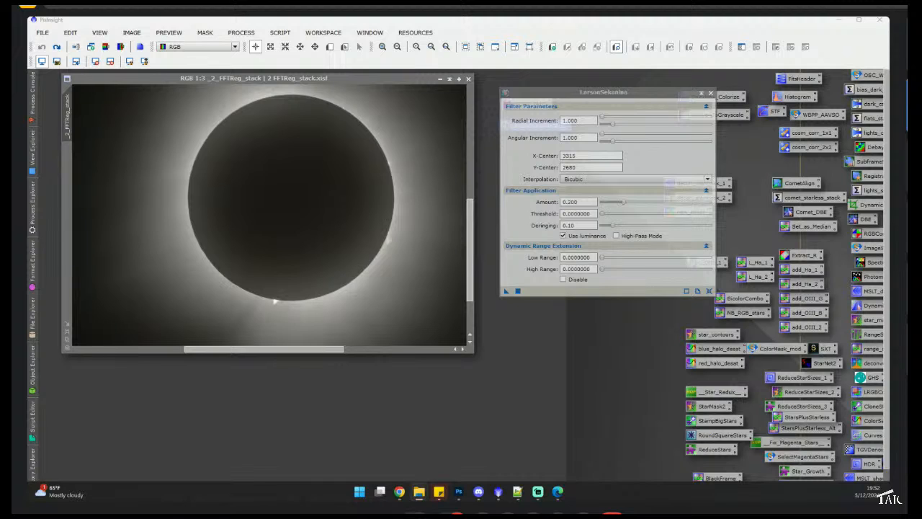
left_click_drag(28, 288, 241, 353)
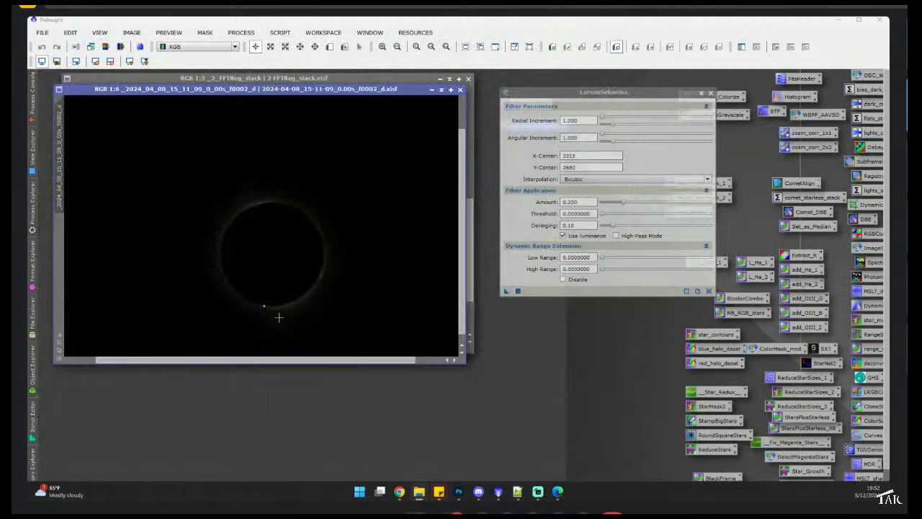
scroll(279, 317, "down", 2)
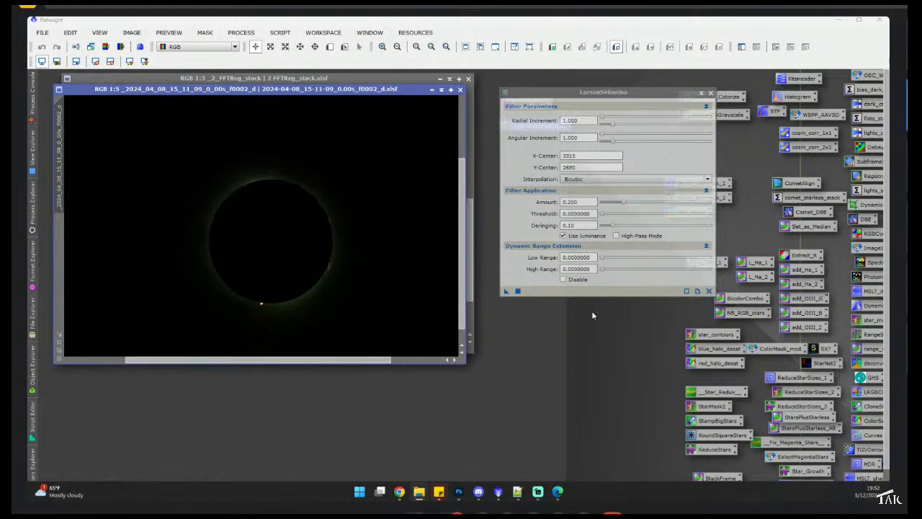
- Run the ColorMask script on the single frame to build a chrominance mask with start hue 339 and end hue 37
double_click(779, 349)
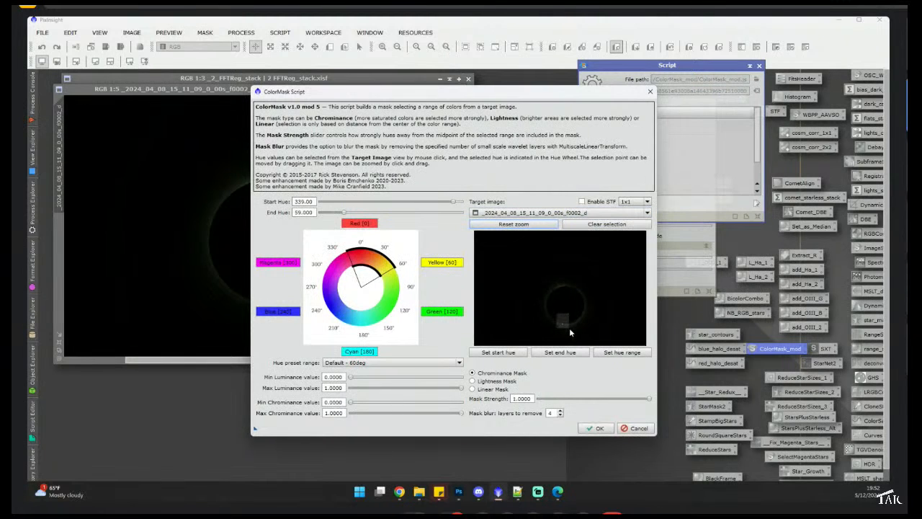
scroll(569, 328, "up", 3)
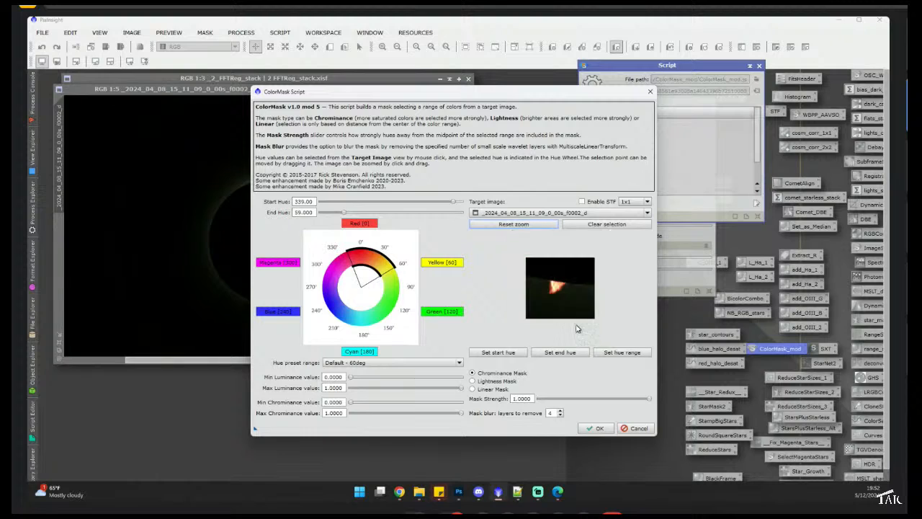
left_click(553, 290)
left_click_drag(344, 214, 336, 215)
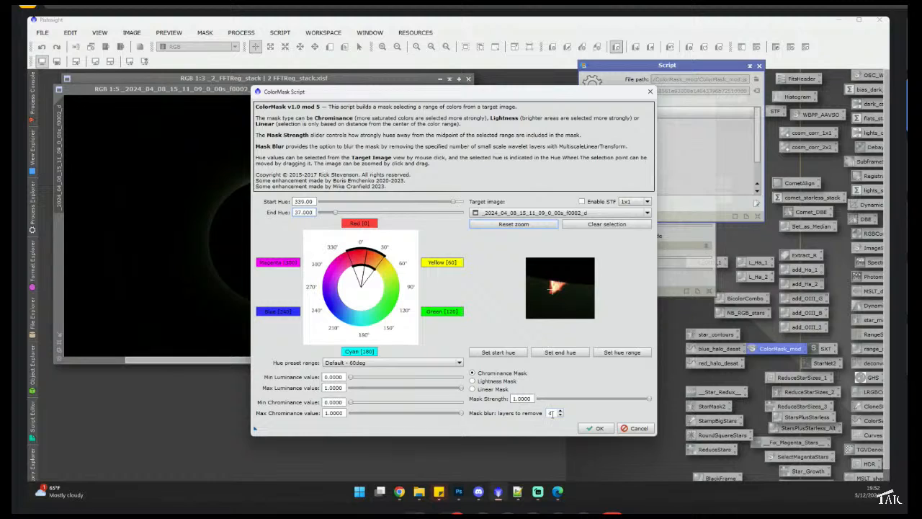
left_click(599, 430)
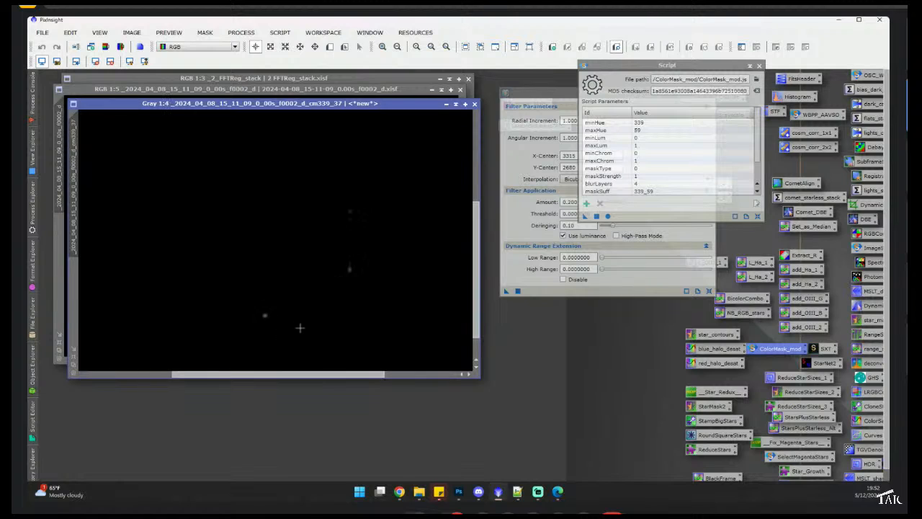
- Stretch the new color mask with HistogramTransformation, midtones about 0.0962, then close the histogram and preview windows
left_click(758, 65)
double_click(796, 96)
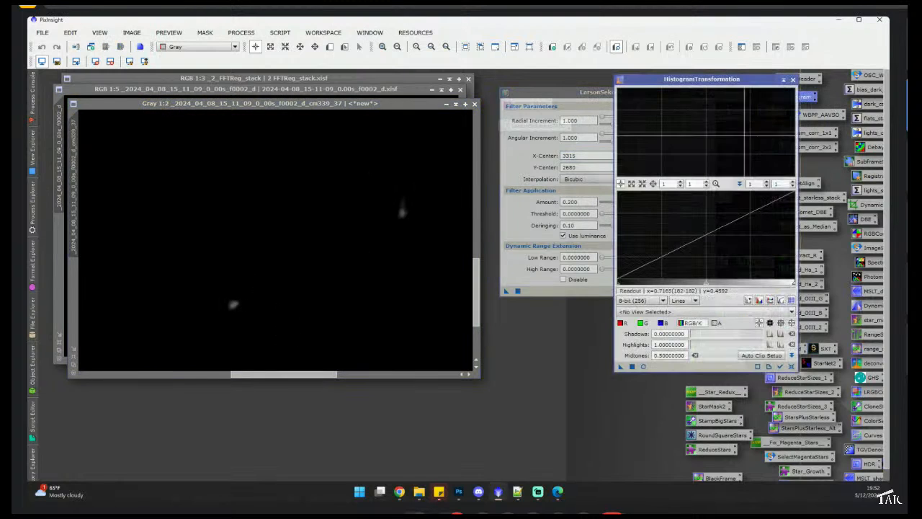
left_click(643, 366)
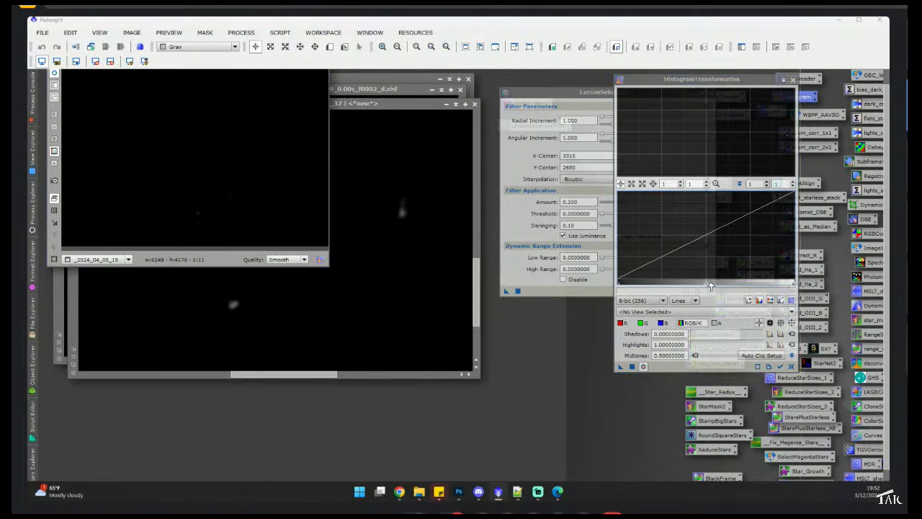
left_click_drag(706, 283, 633, 283)
left_click(631, 367)
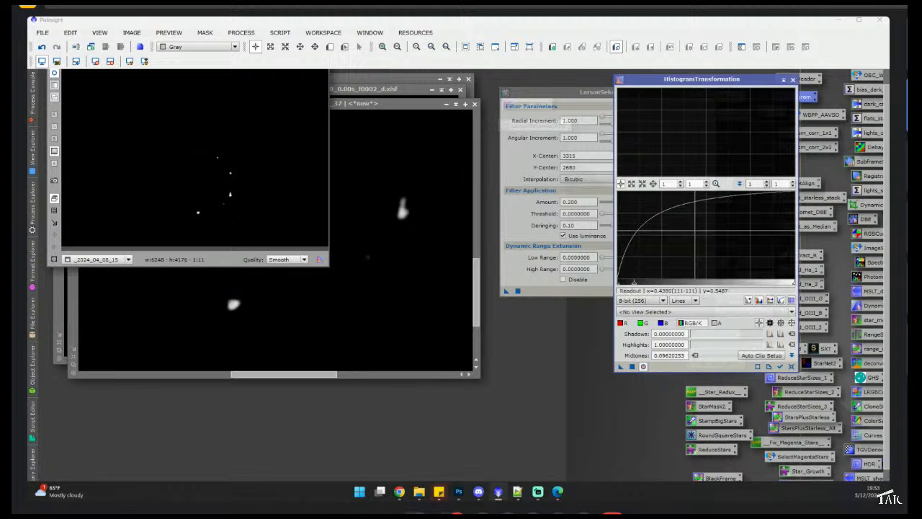
left_click_drag(887, 90, 888, 77)
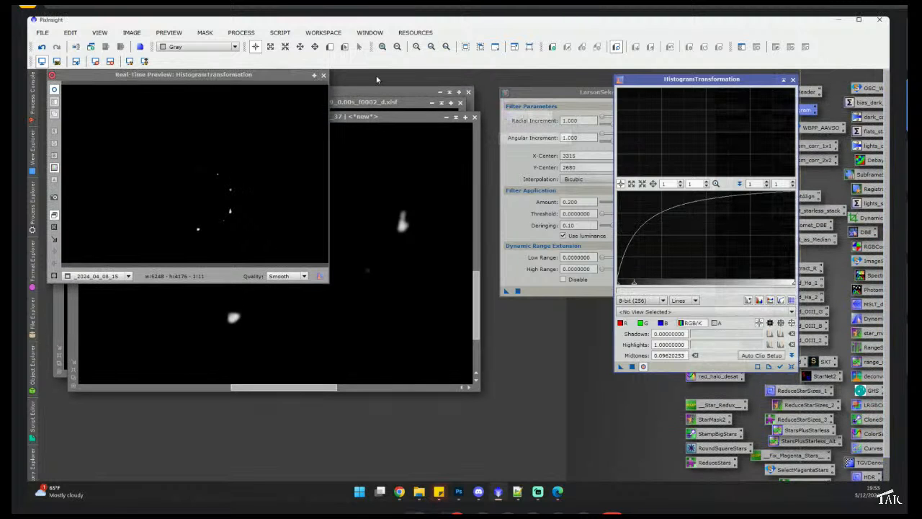
left_click(325, 76)
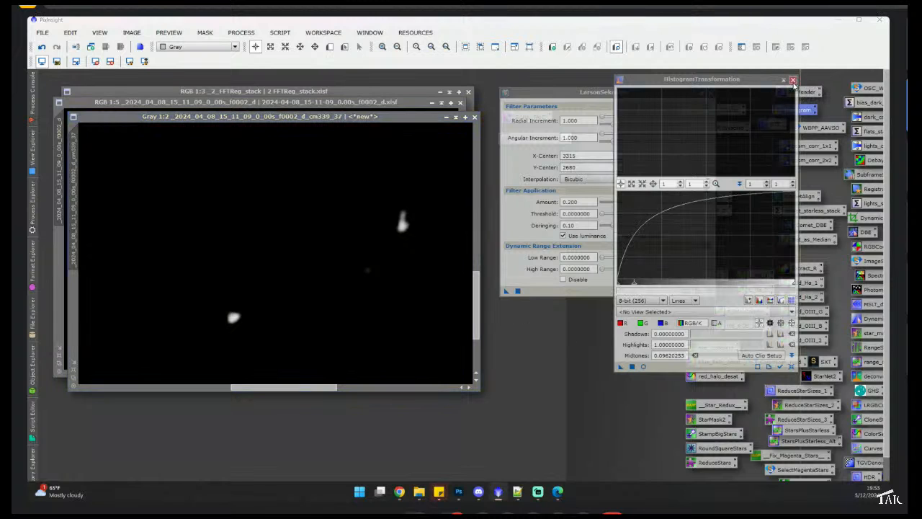
left_click(793, 79)
- Iconize the mask image window and put away the single-frame window to clear the workspace
left_click(447, 116)
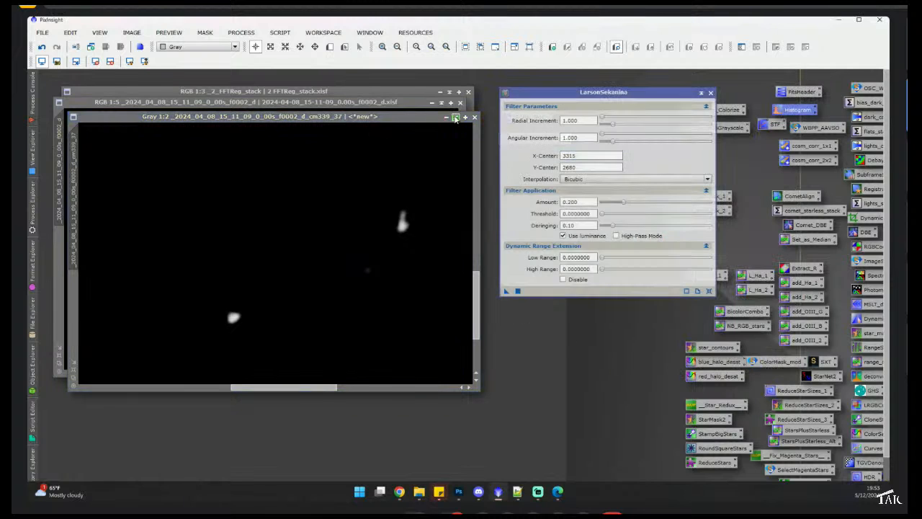
left_click_drag(283, 252, 602, 75)
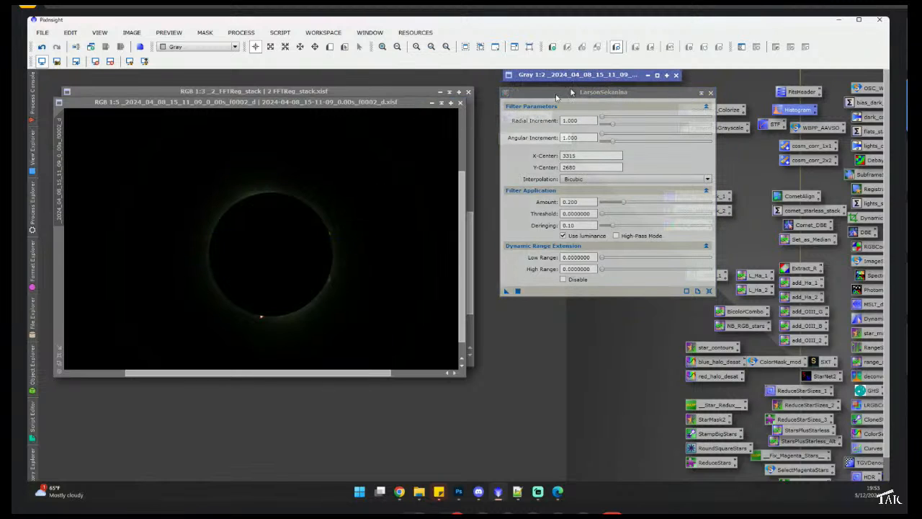
left_click(461, 103)
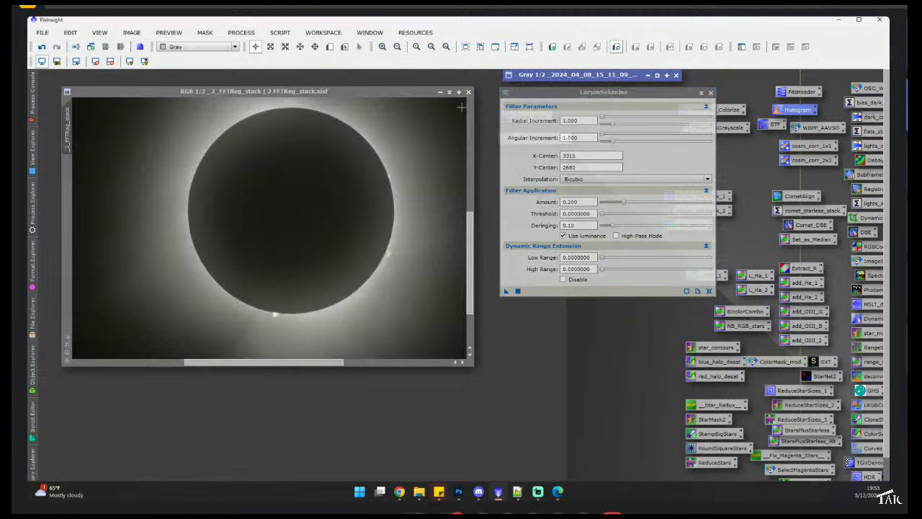
- Apply the cm339_37 color mask to the FFTReg stack image
left_click(404, 94)
left_click(741, 47)
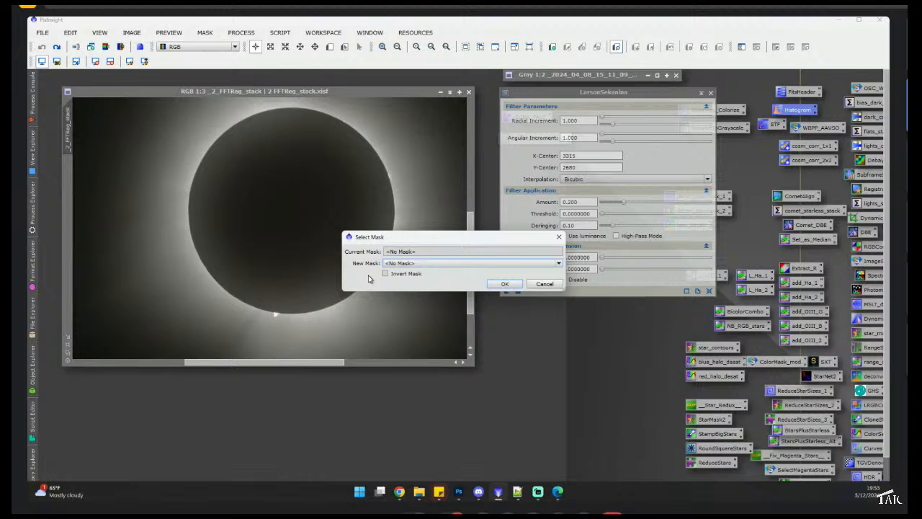
left_click(428, 262)
left_click(433, 279)
left_click(504, 283)
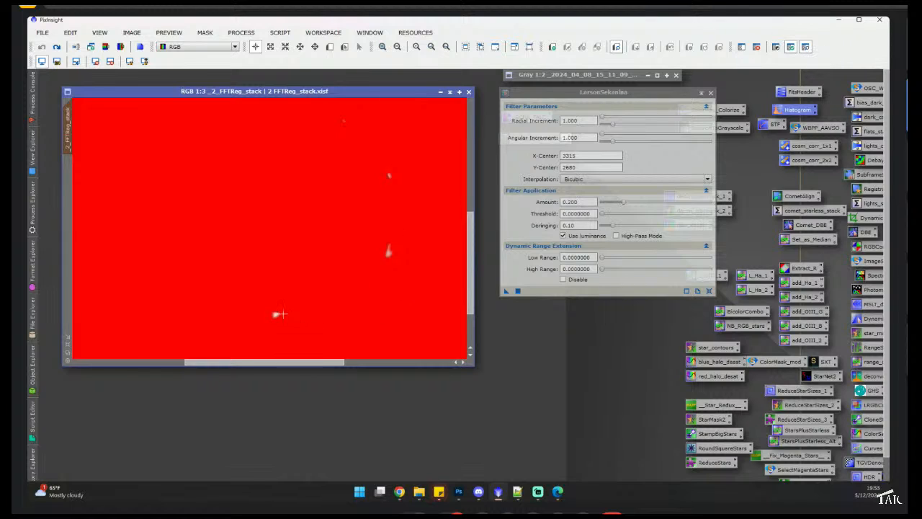
- Toggle the mask overlay and zoom around the stack's limb to examine the masked prominences
scroll(278, 315, "up", 3)
scroll(235, 315, "down", 3)
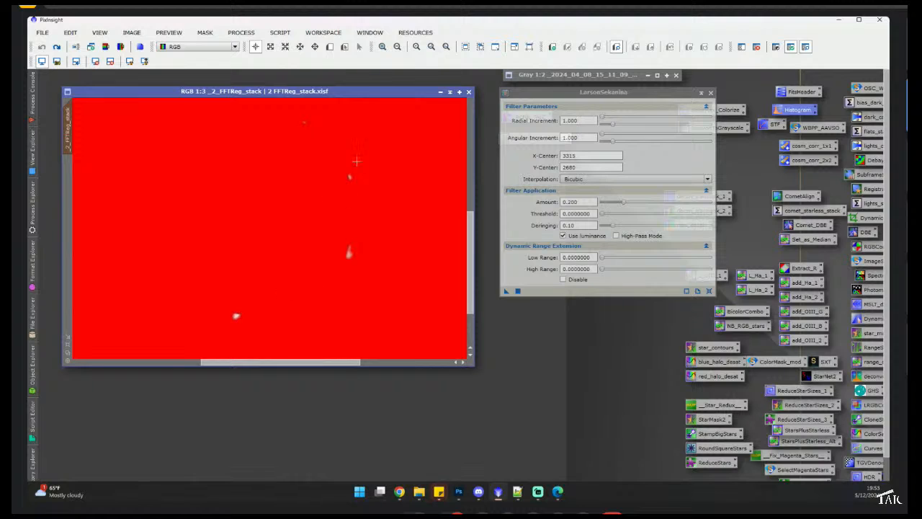
left_click(805, 47)
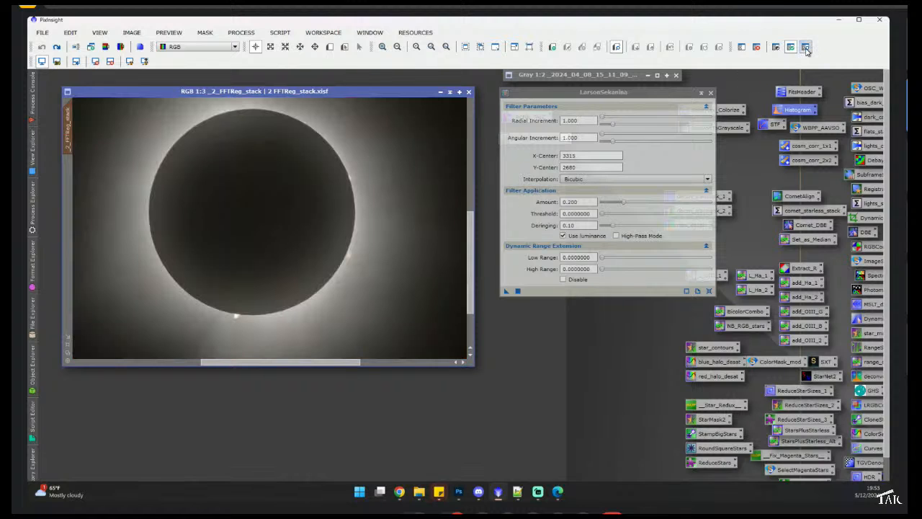
scroll(345, 231, "down", 1)
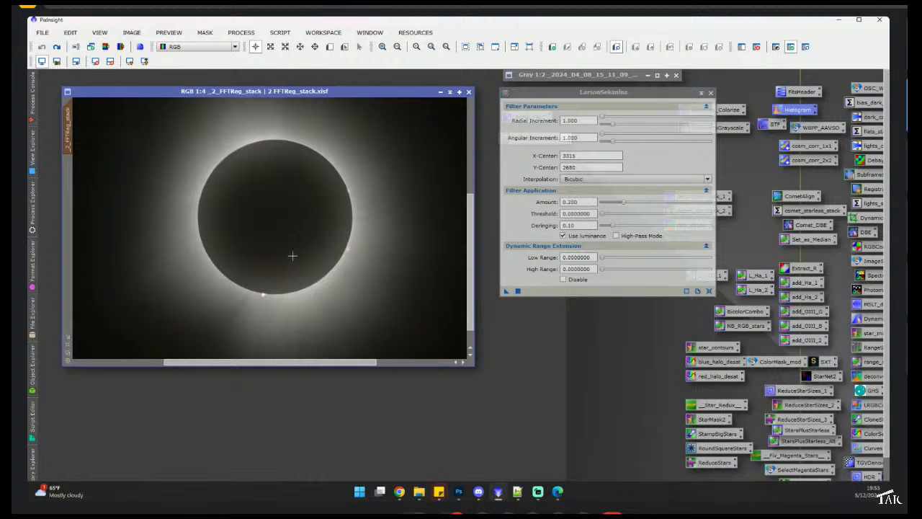
left_click(518, 292)
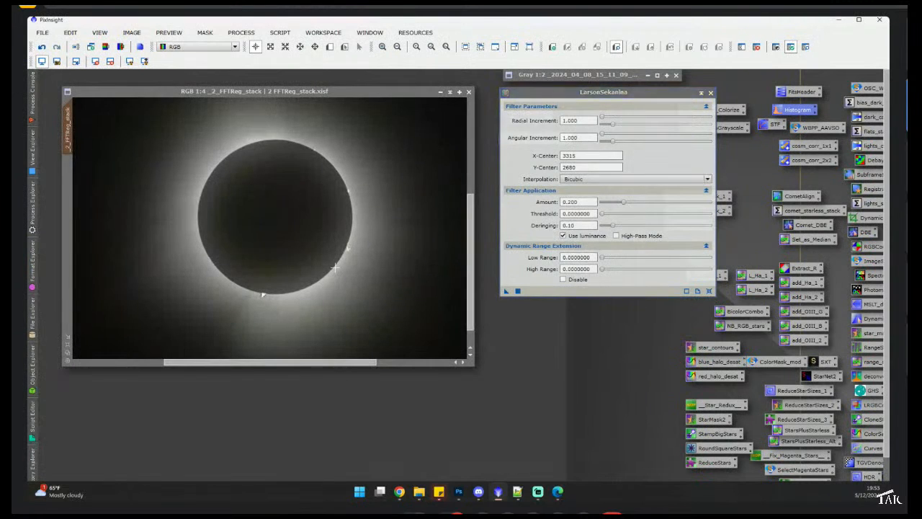
scroll(335, 267, "up", 1)
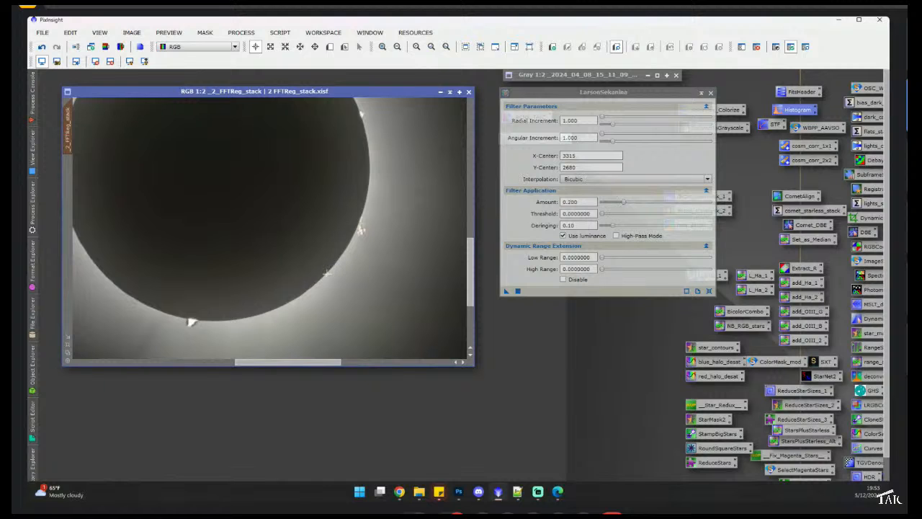
scroll(328, 272, "up", 1)
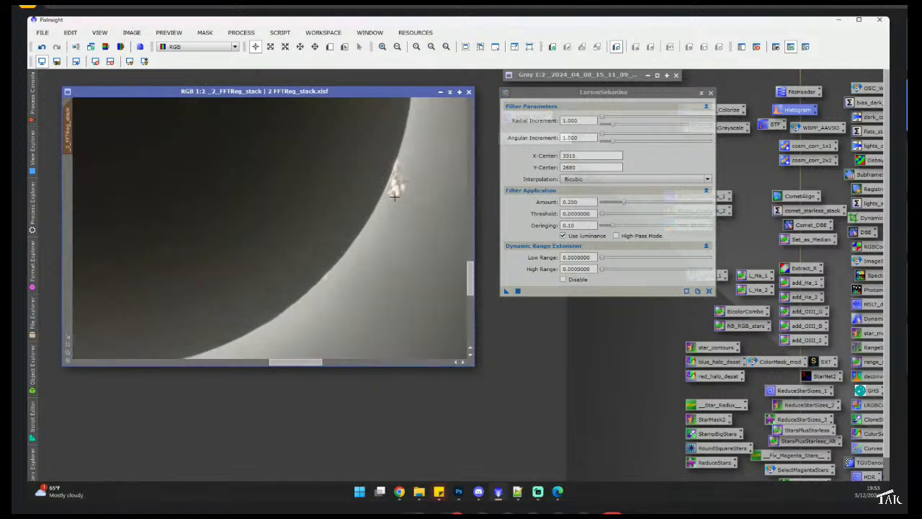
scroll(394, 191, "down", 1)
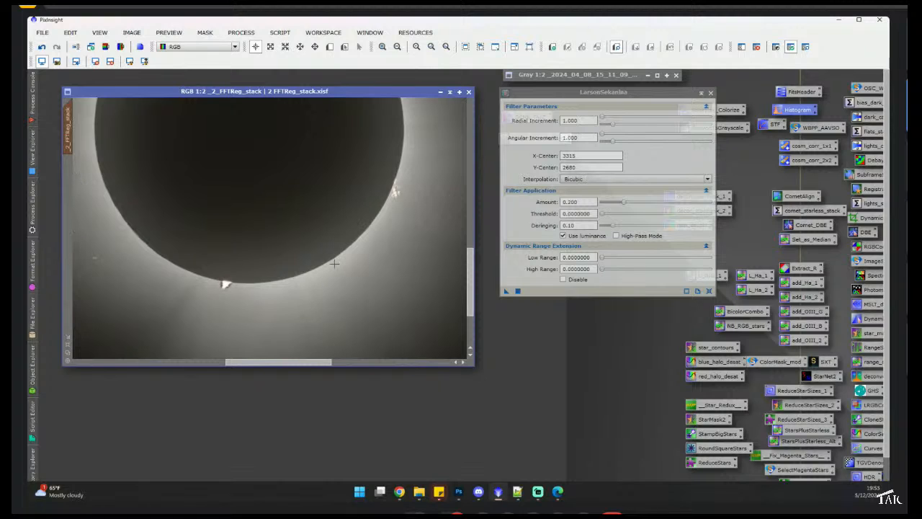
scroll(294, 263, "down", 1)
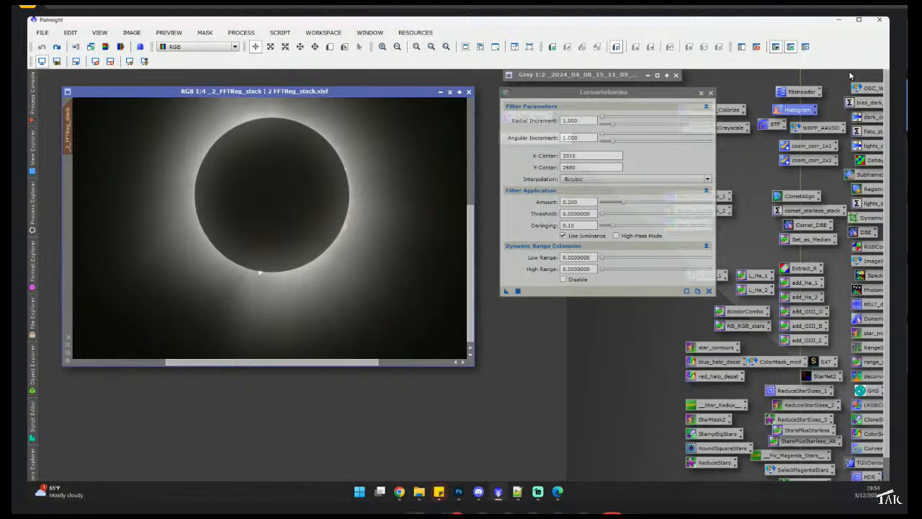
- Apply LarsonSekanina to the stack through the color mask, then hide the mask overlay
left_click(806, 47)
scroll(306, 241, "up", 2)
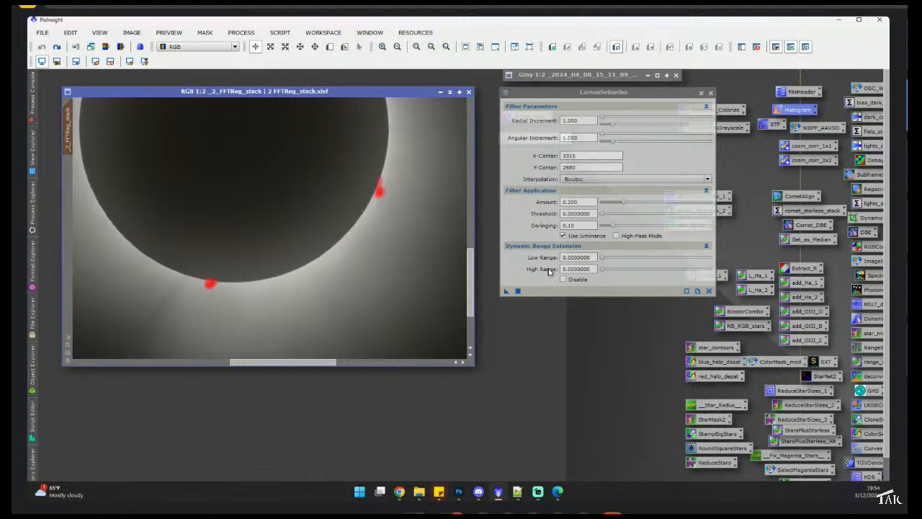
left_click(517, 291)
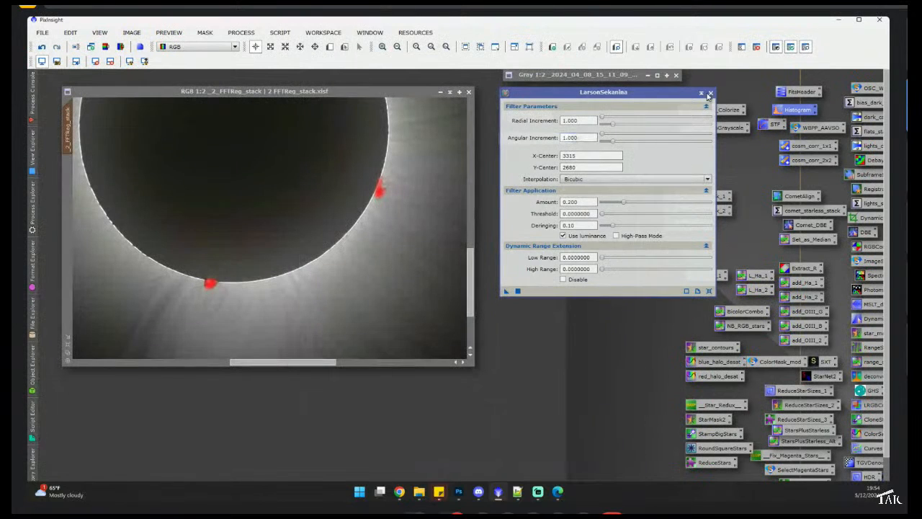
left_click(807, 46)
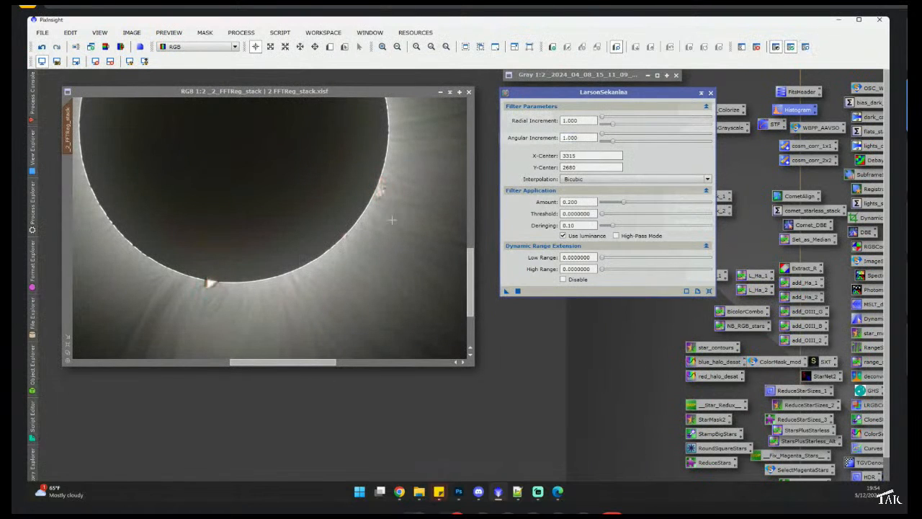
scroll(389, 219, "down", 1)
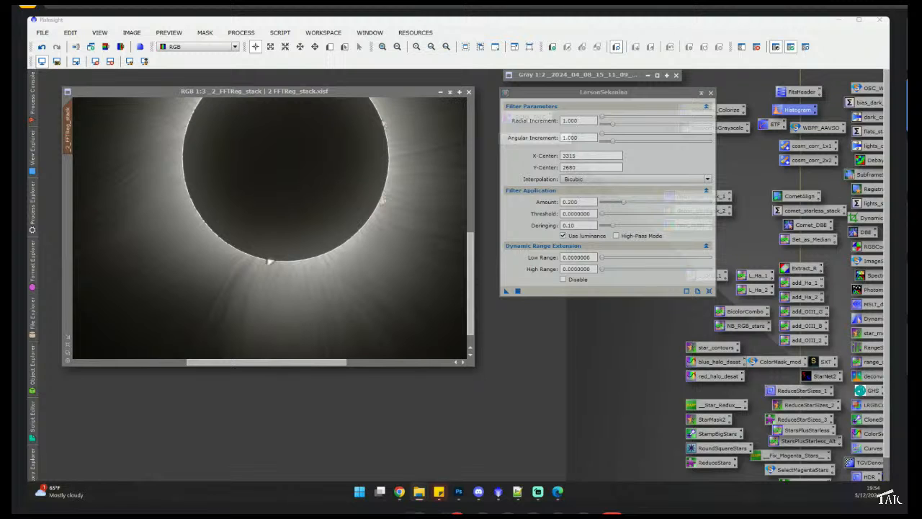
- Open 8 final.tif for comparison with the filtered stack and zoom into its limb
left_click_drag(29, 229, 151, 230)
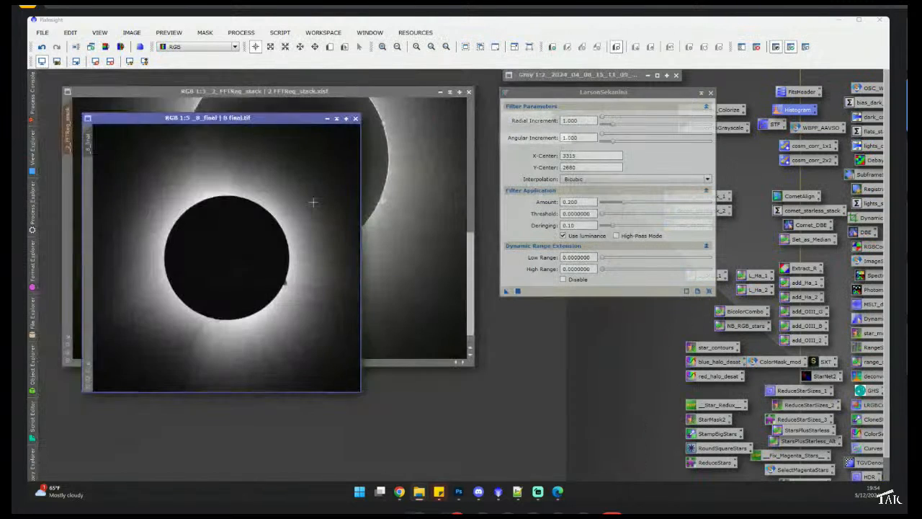
scroll(215, 322, "up", 4)
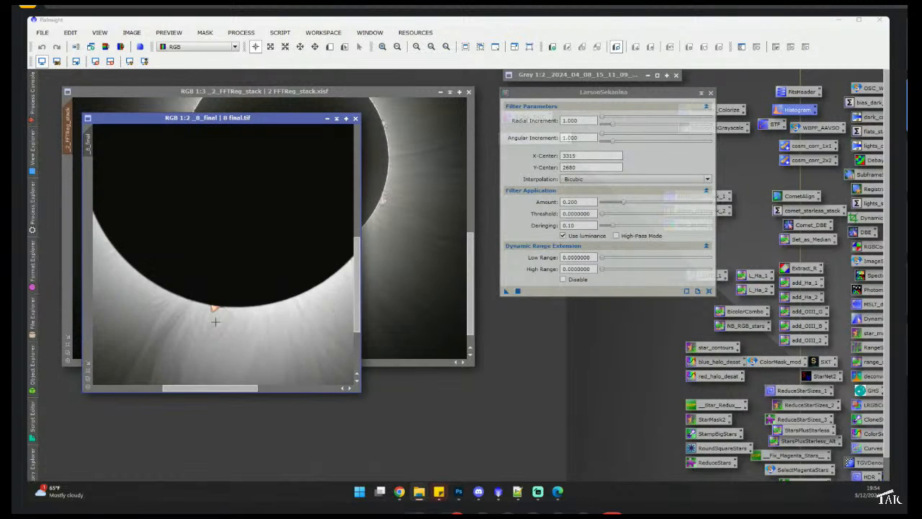
scroll(211, 291, "down", 4)
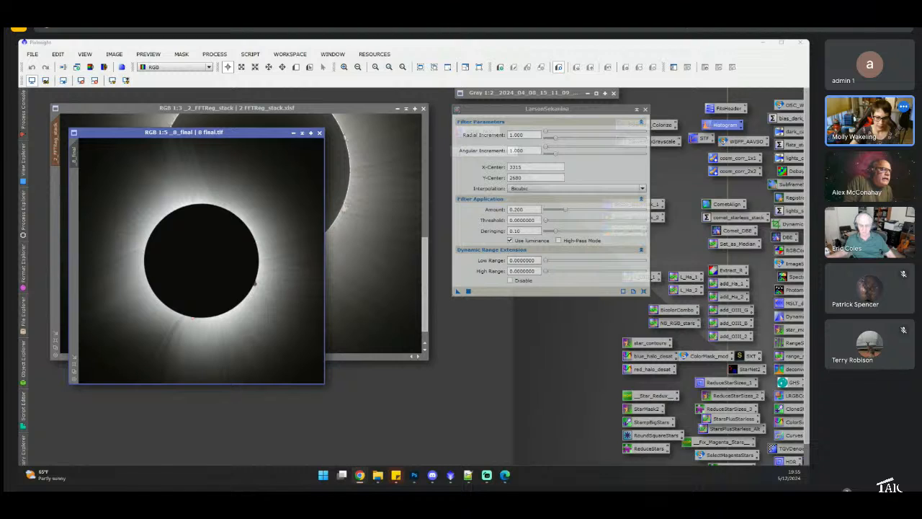
- Open 6 multiply.tif and scroll through it to compare the earlier attempt
key("super+d")
key("super+d")
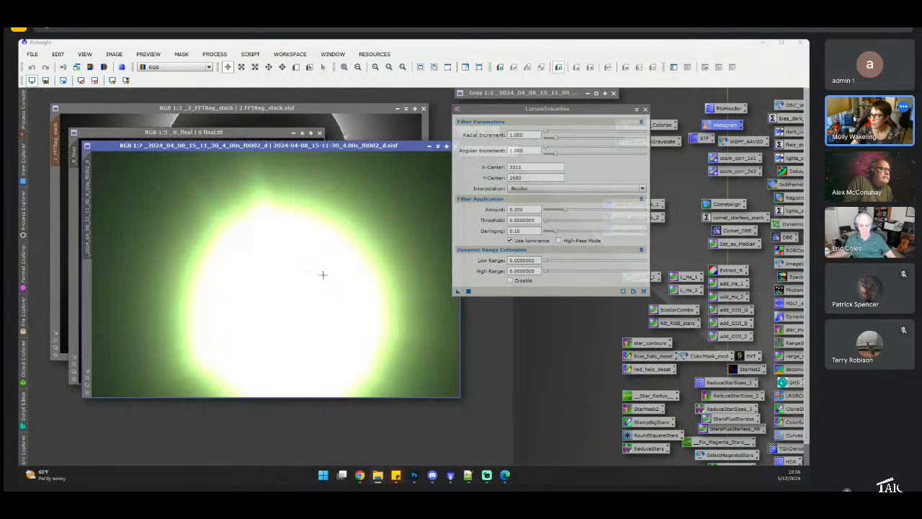
scroll(222, 225, "up", 3)
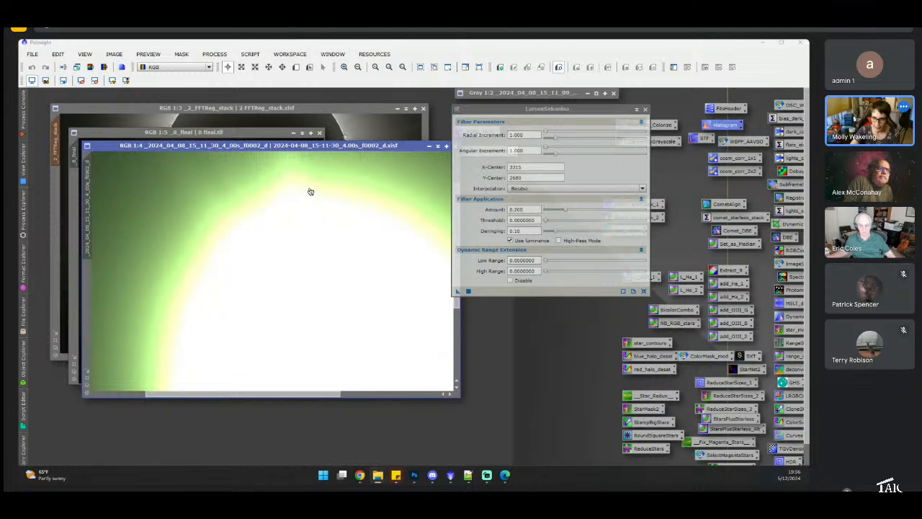
left_click_drag(458, 291, 220, 342)
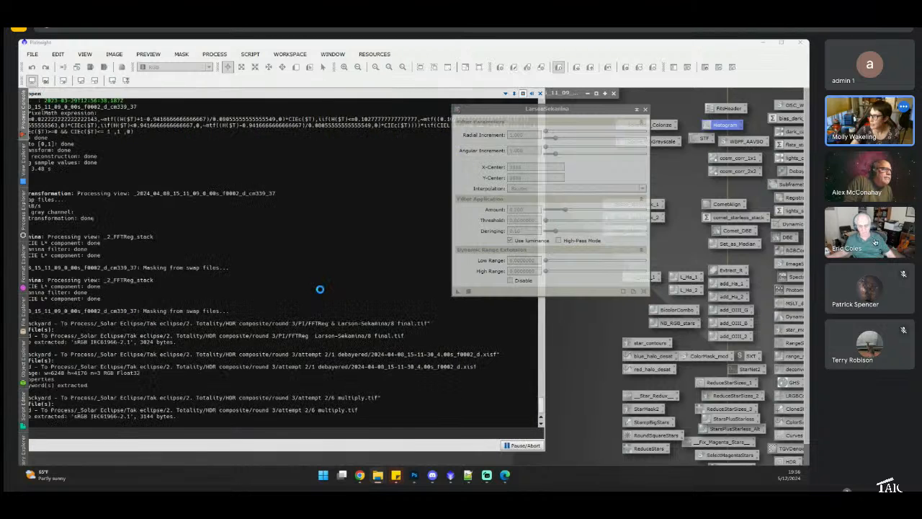
scroll(312, 291, "up", 3)
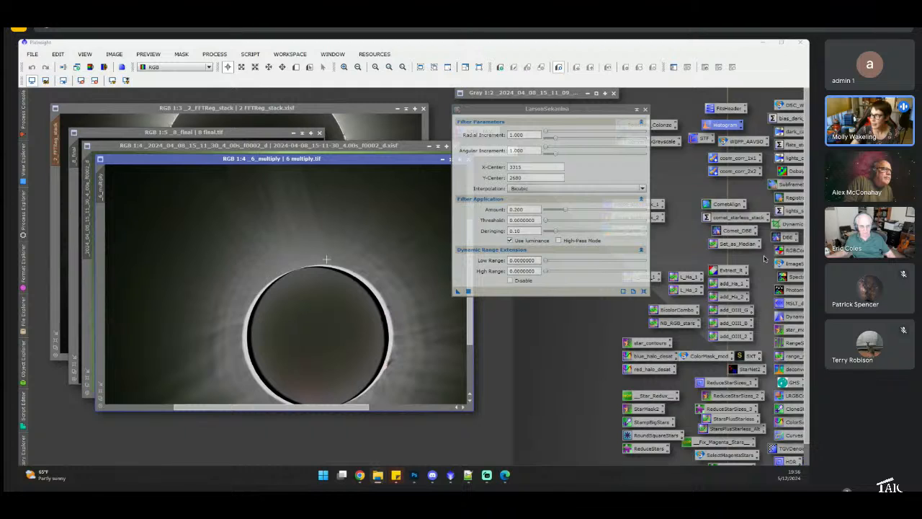
left_click_drag(292, 408, 283, 408)
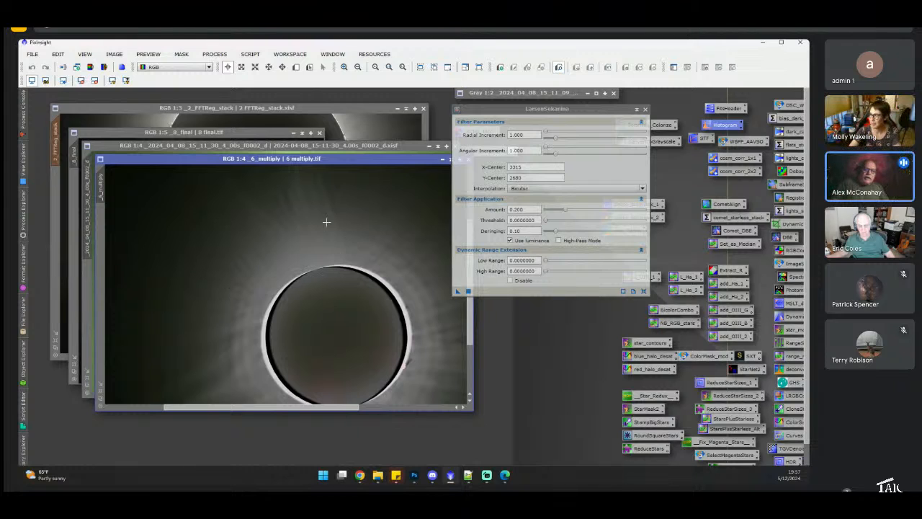
- Move the LarsonSekanina dialog aside and close the 6 multiply and 4.00s frame windows
left_click(528, 109)
left_click_drag(528, 109, 607, 114)
left_click(469, 160)
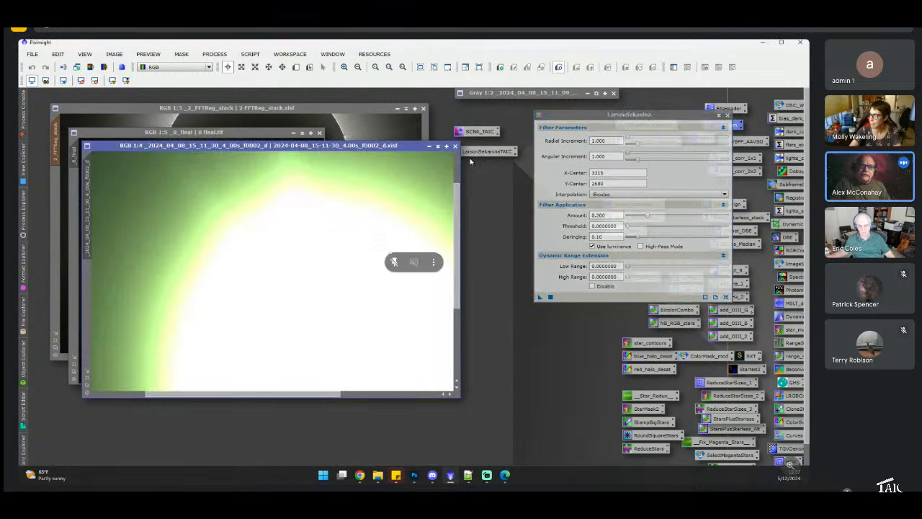
left_click(454, 146)
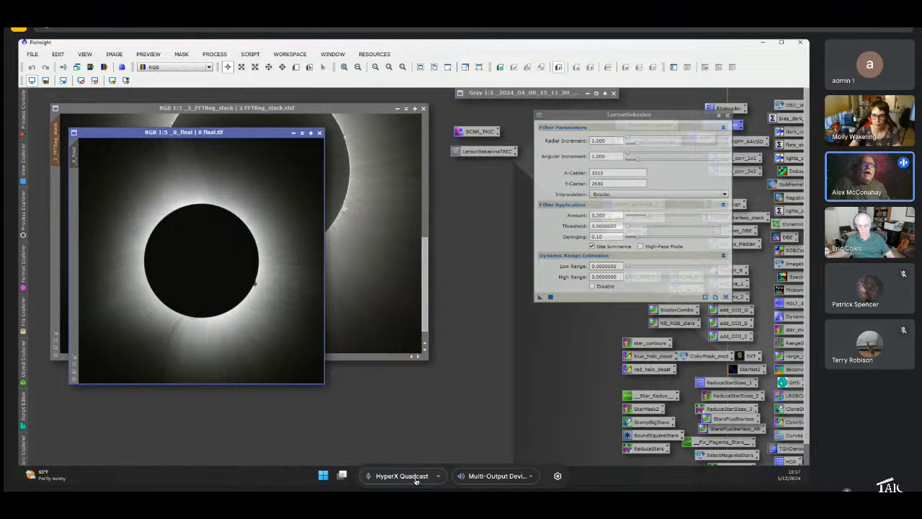
left_click(416, 478)
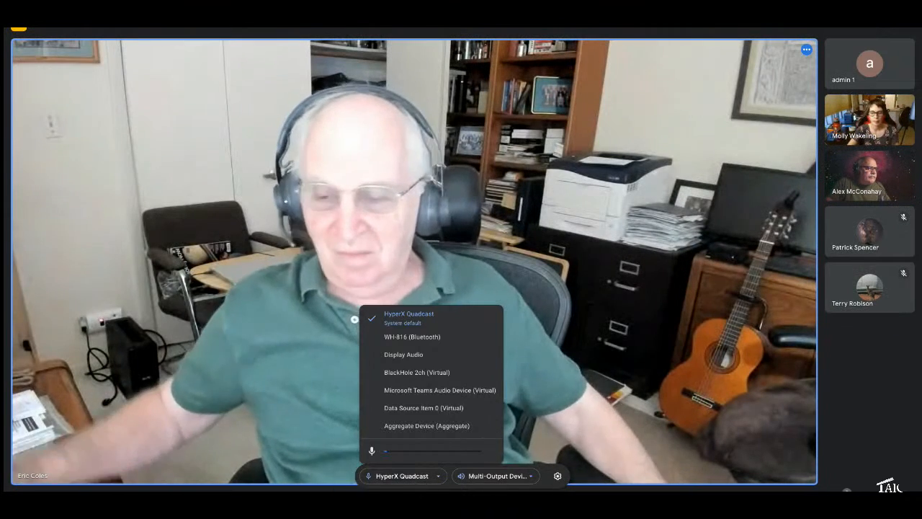
left_click(372, 502)
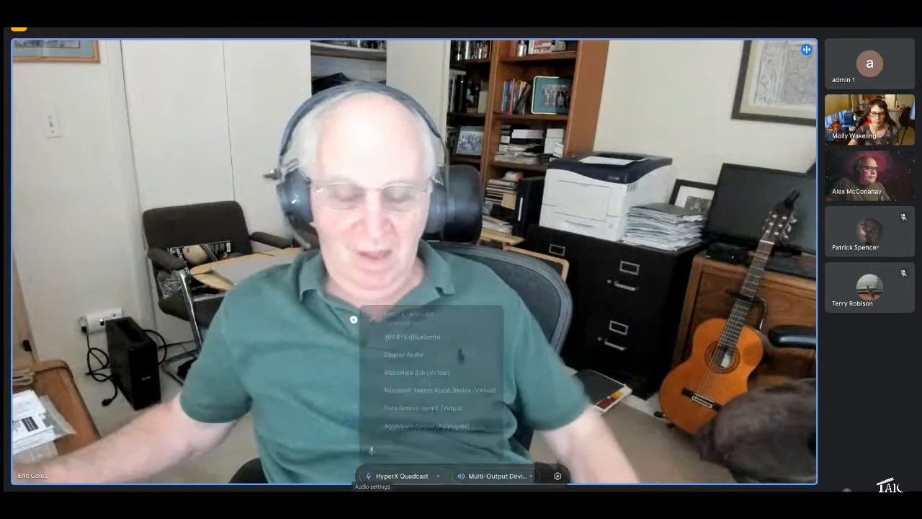
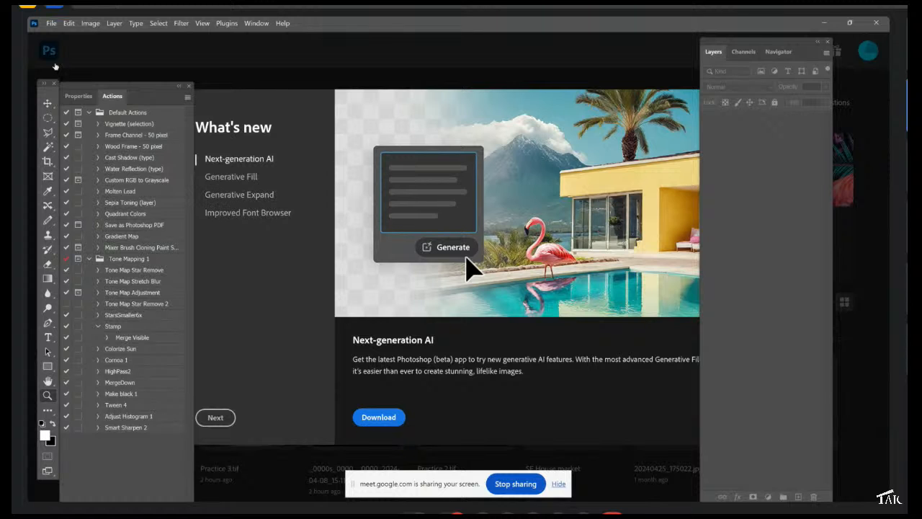
- Switch to Photoshop and load the six _0000s eclipse TIF frames into an image stack
left_click(52, 23)
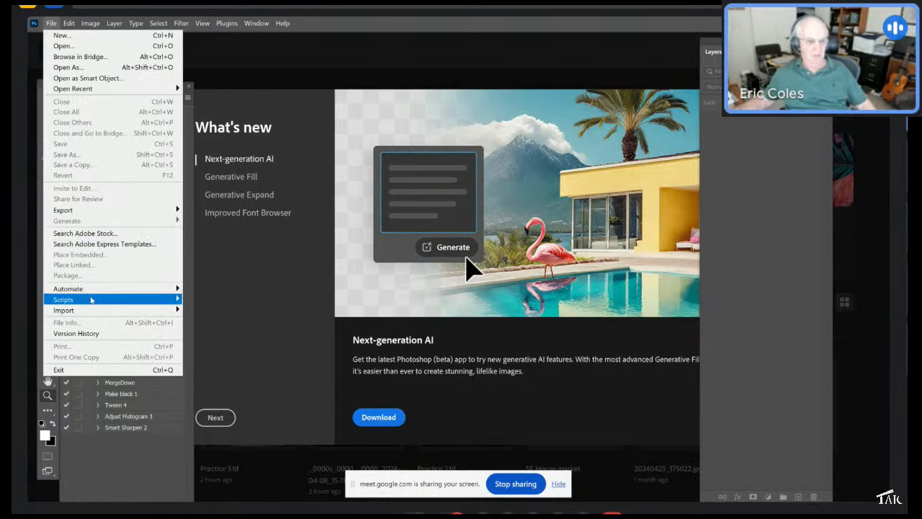
mouse_move(99, 306)
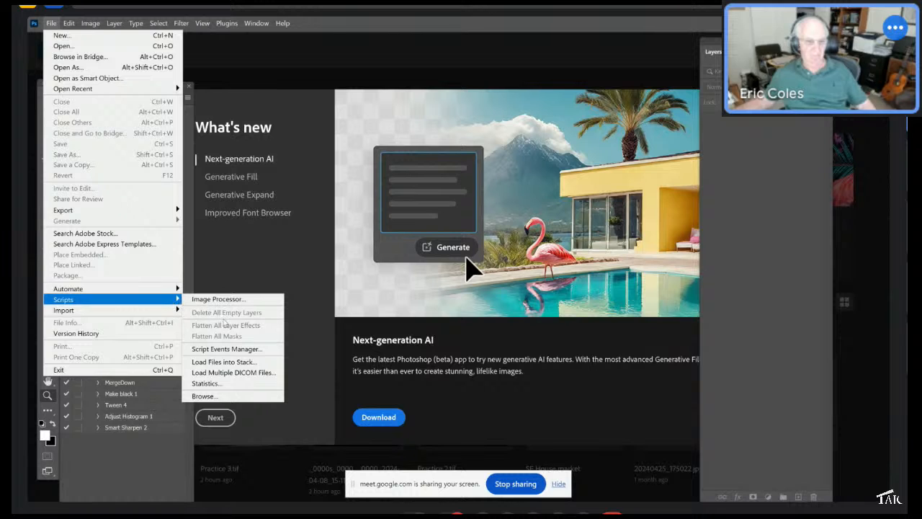
left_click(224, 362)
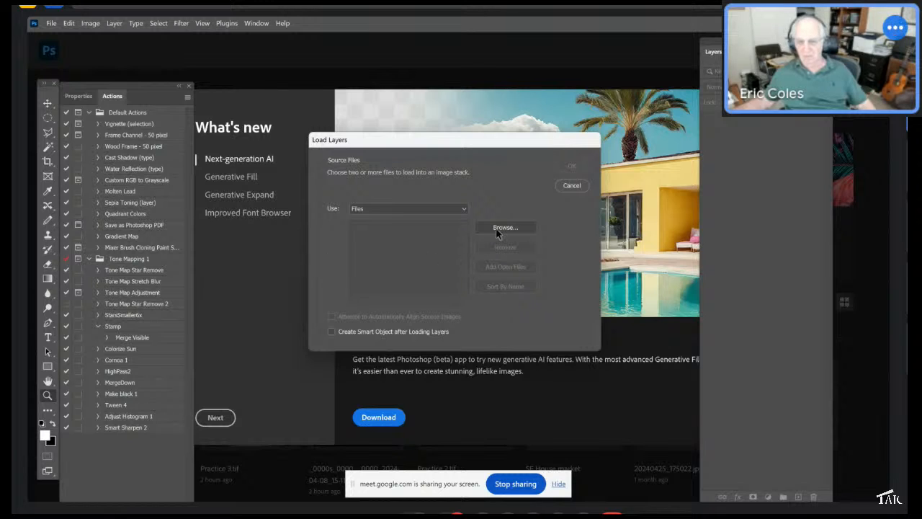
left_click(497, 228)
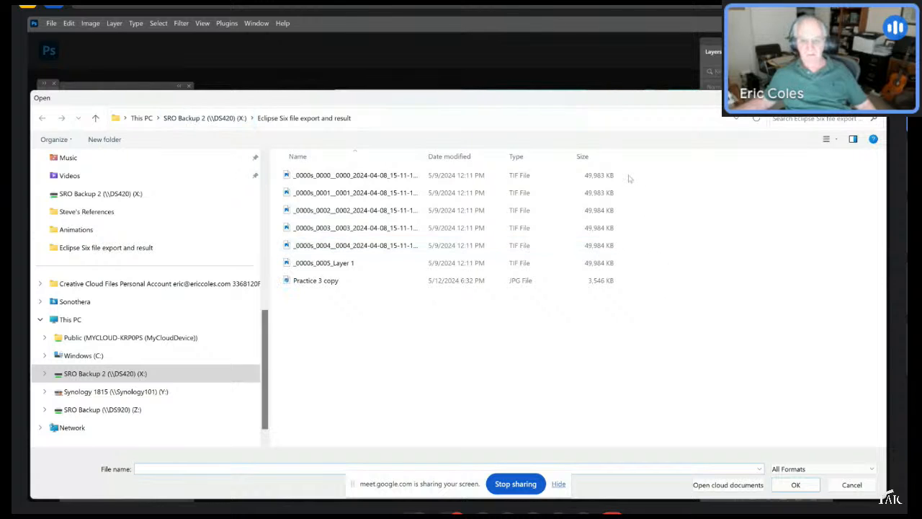
left_click_drag(628, 178, 575, 268)
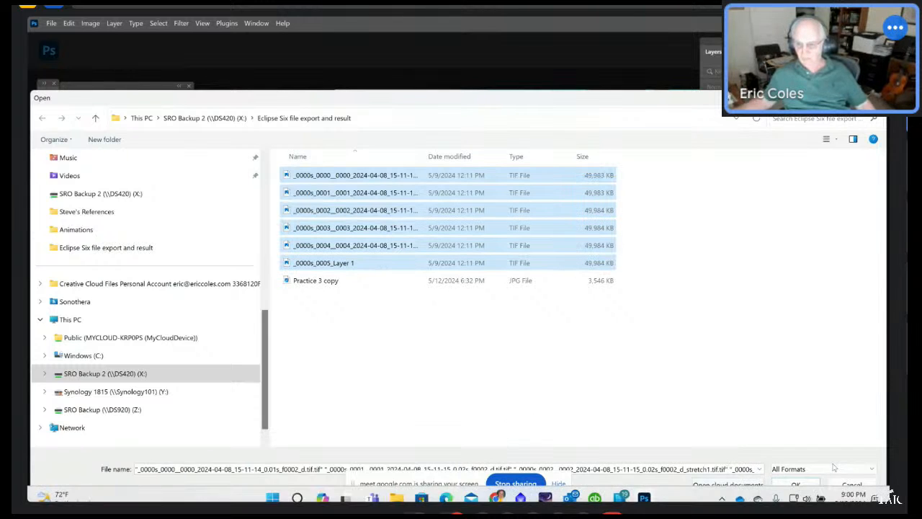
left_click(786, 485)
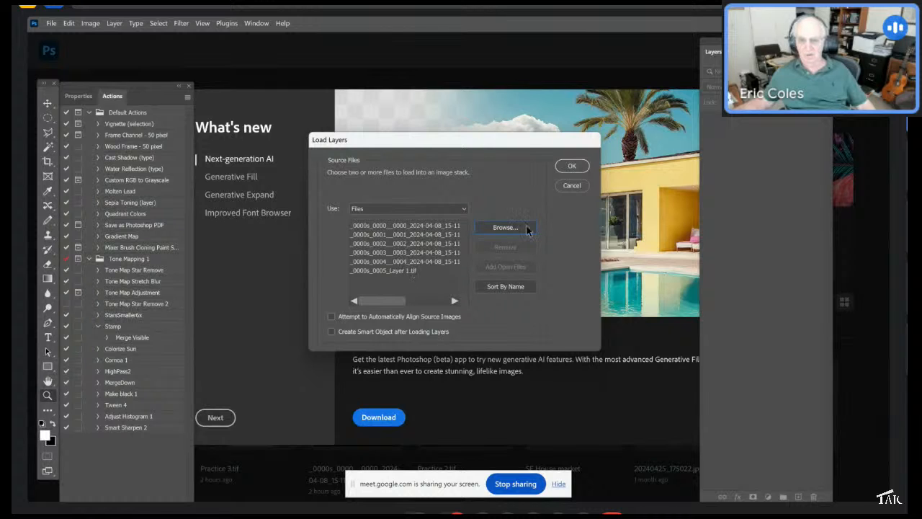
left_click(565, 167)
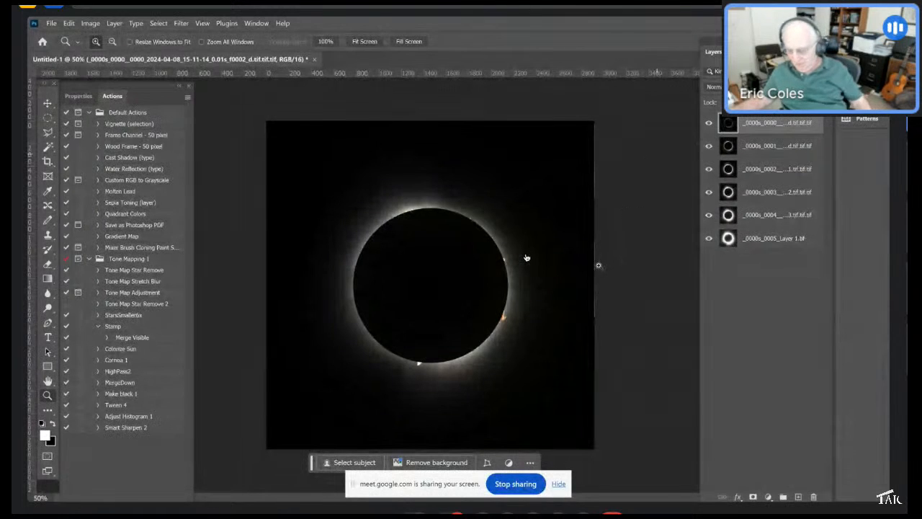
- Convert all six stacked layers into a single smart object
left_click(758, 240, "shift")
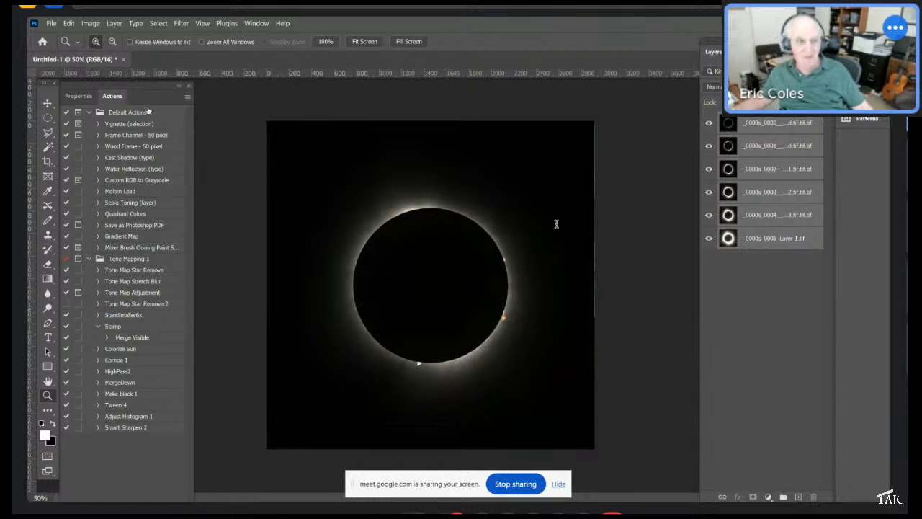
left_click(114, 23)
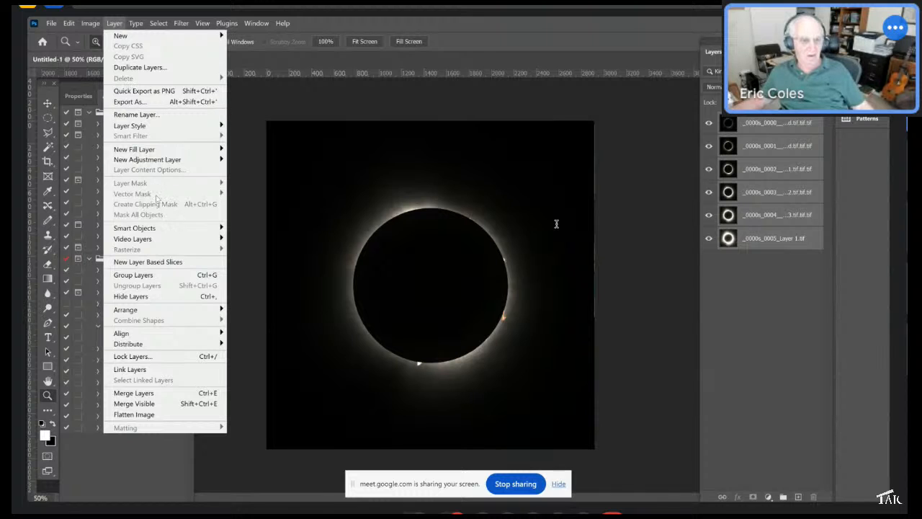
mouse_move(157, 229)
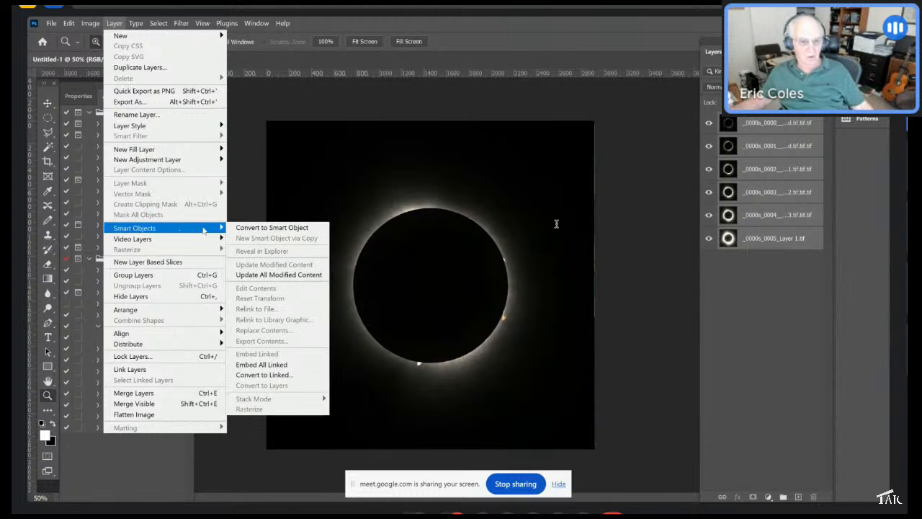
left_click(264, 229)
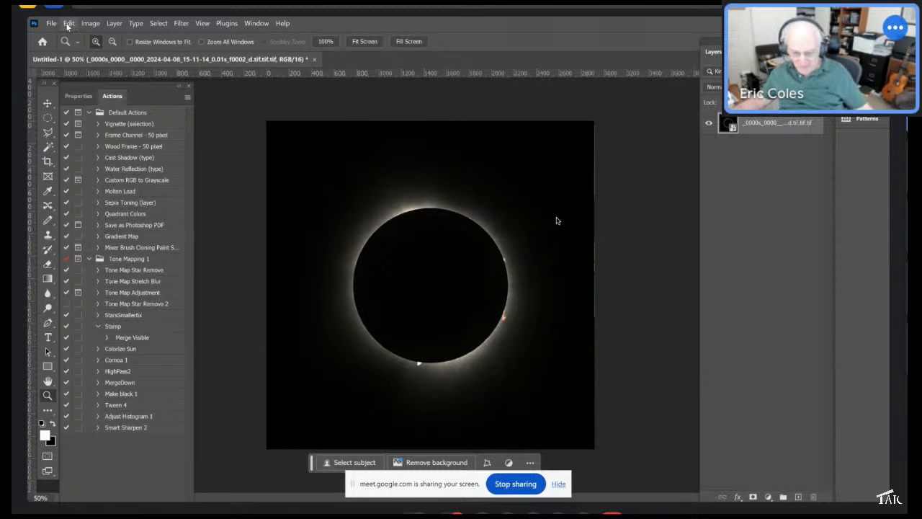
- Set the smart object's stack mode to Mean
left_click(114, 23)
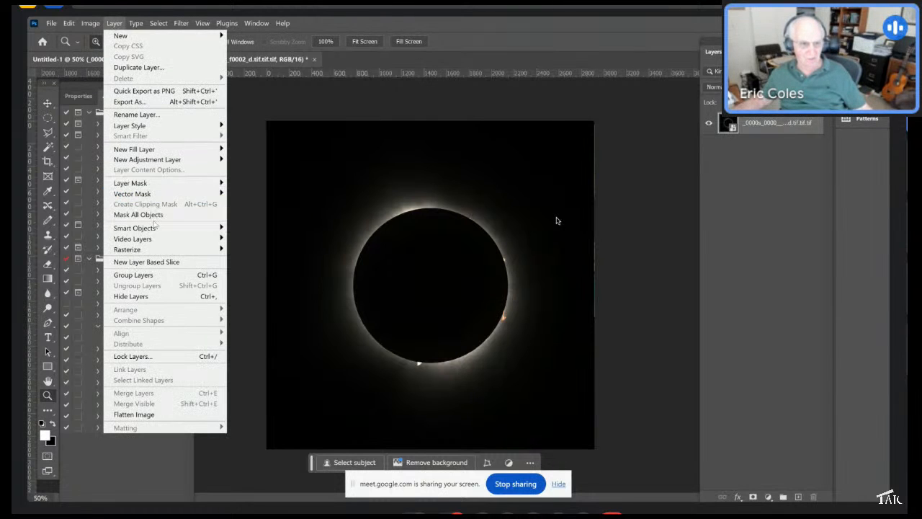
mouse_move(156, 229)
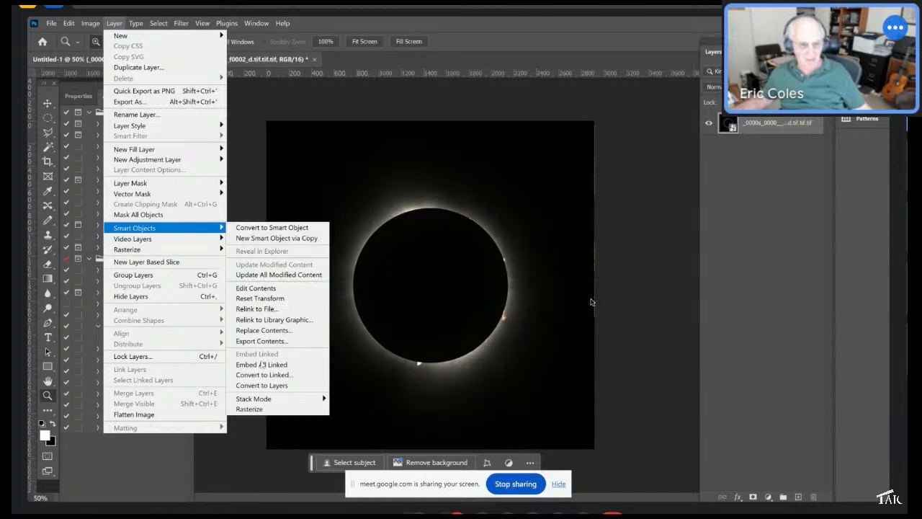
mouse_move(271, 398)
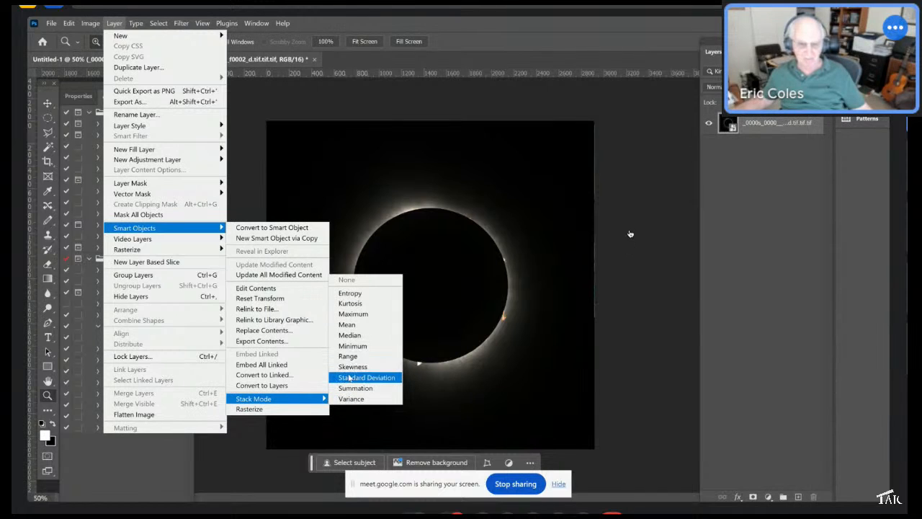
left_click(351, 325)
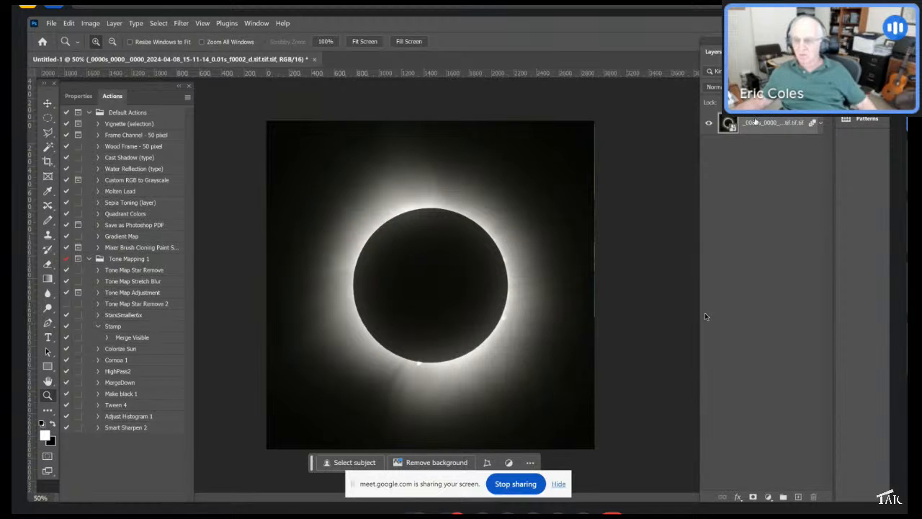
- Rename the smart object layer to smart object
double_click(752, 123)
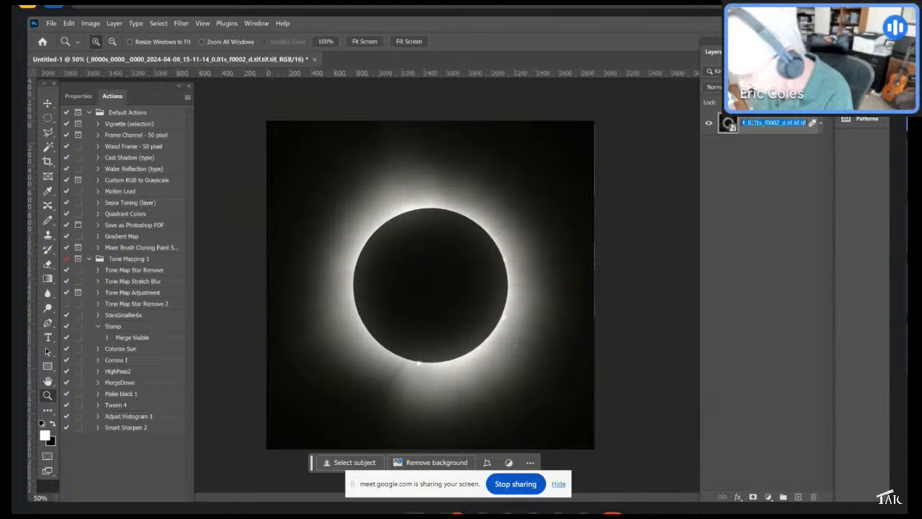
type("S")
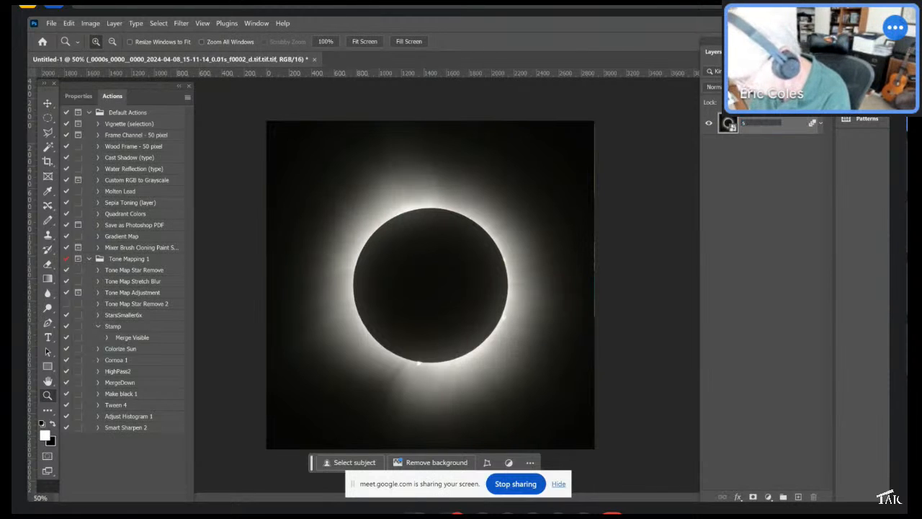
type("mRT OBJECT")
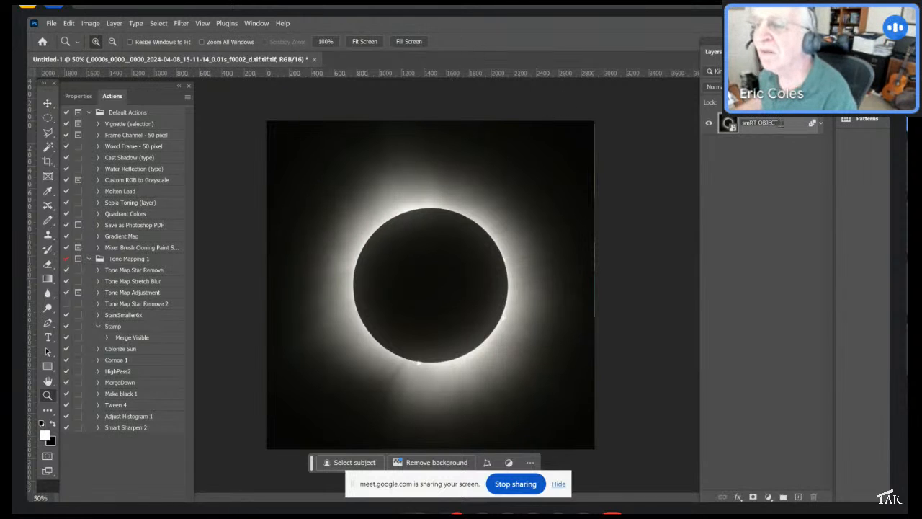
left_click_drag(780, 123, 721, 124)
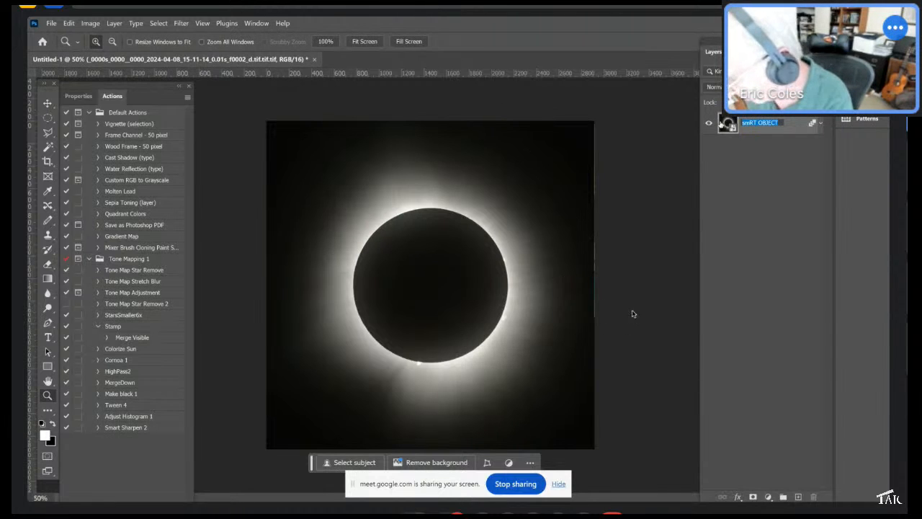
type("smart")
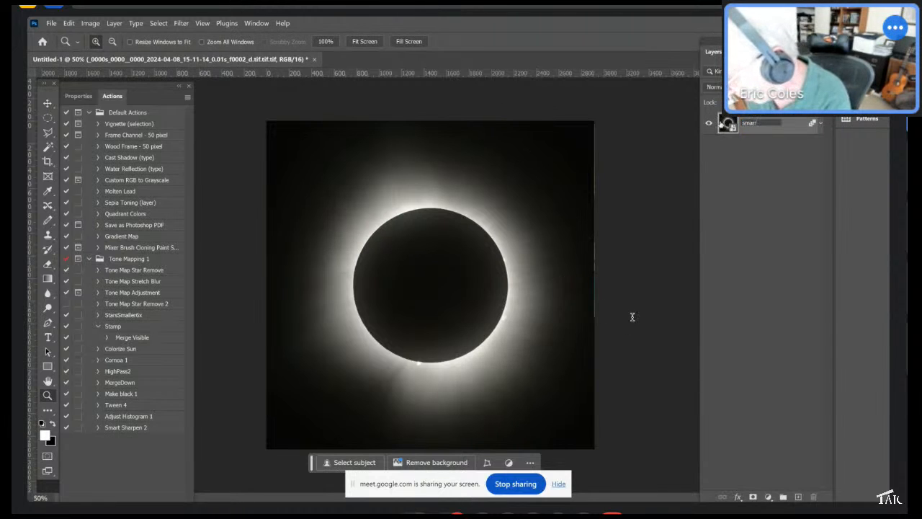
type(" obje")
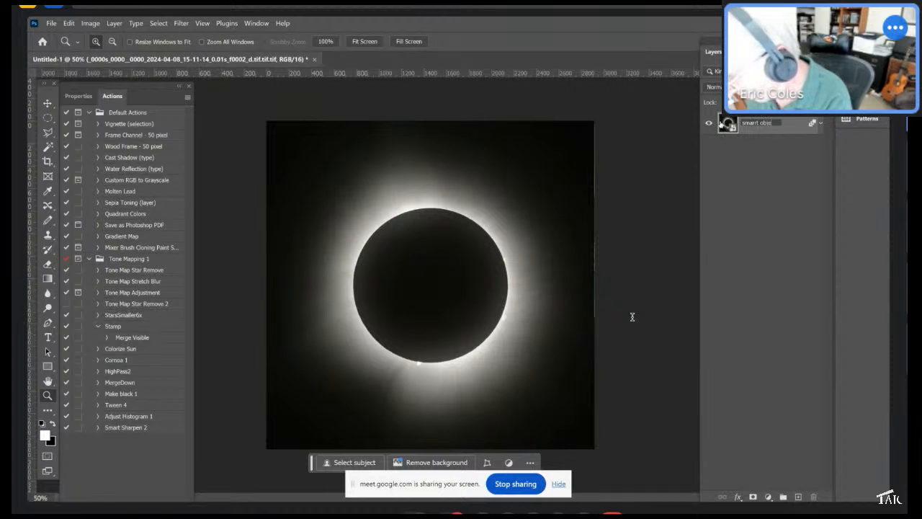
type("ct")
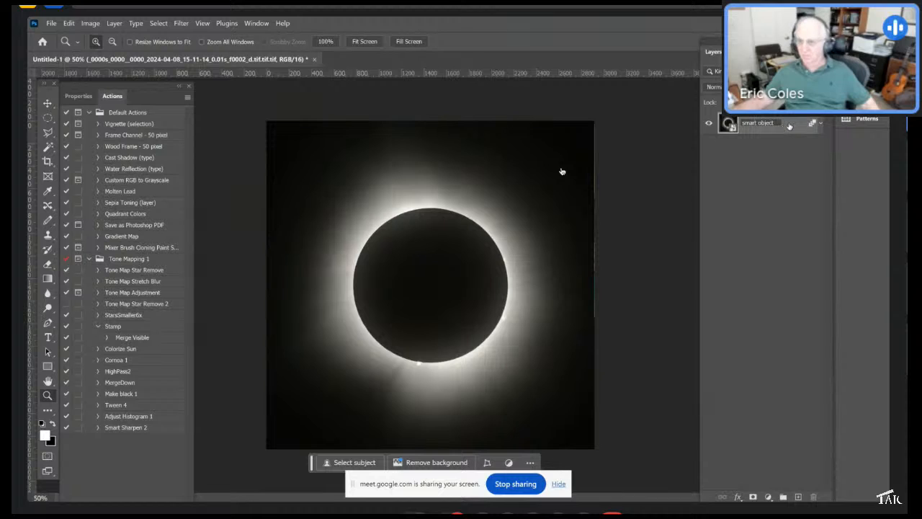
- Duplicate the smart object layer and, in Camera Raw Filter on the copy, set Clarity to +96 and Texture to +75
left_click_drag(789, 126, 797, 497)
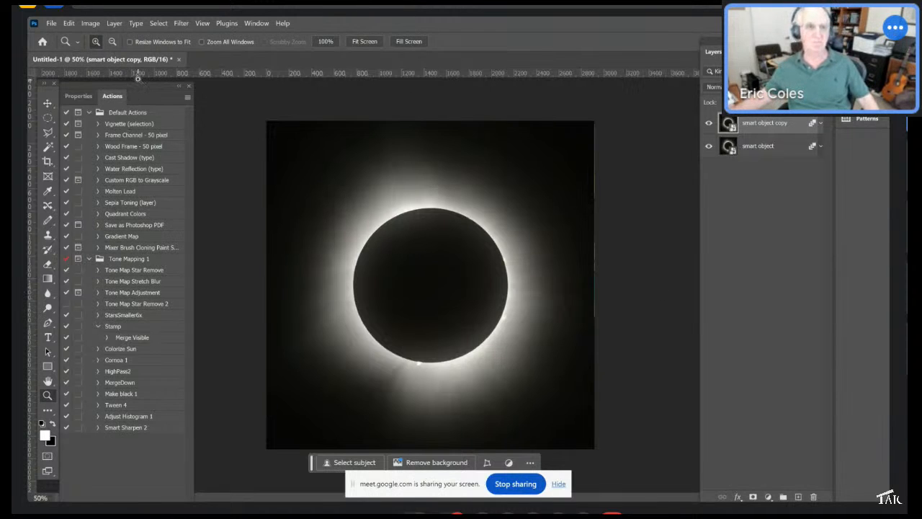
left_click(181, 23)
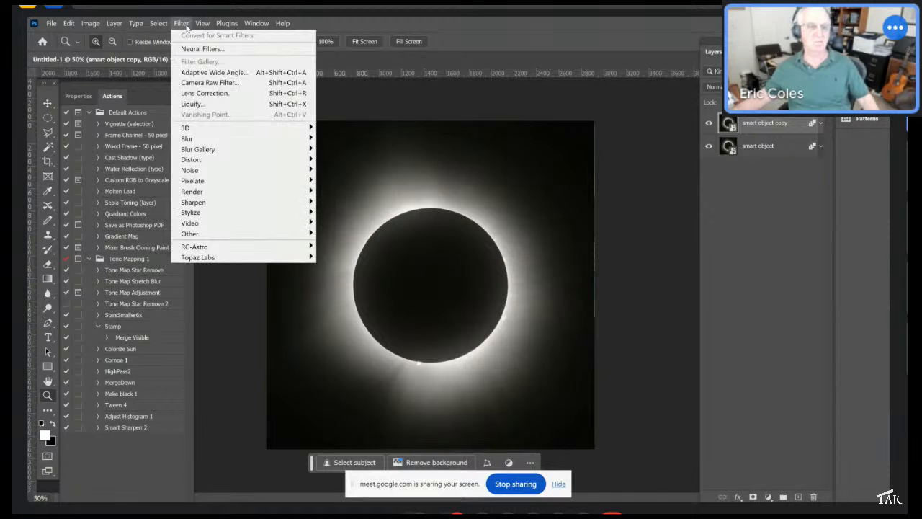
left_click(187, 83)
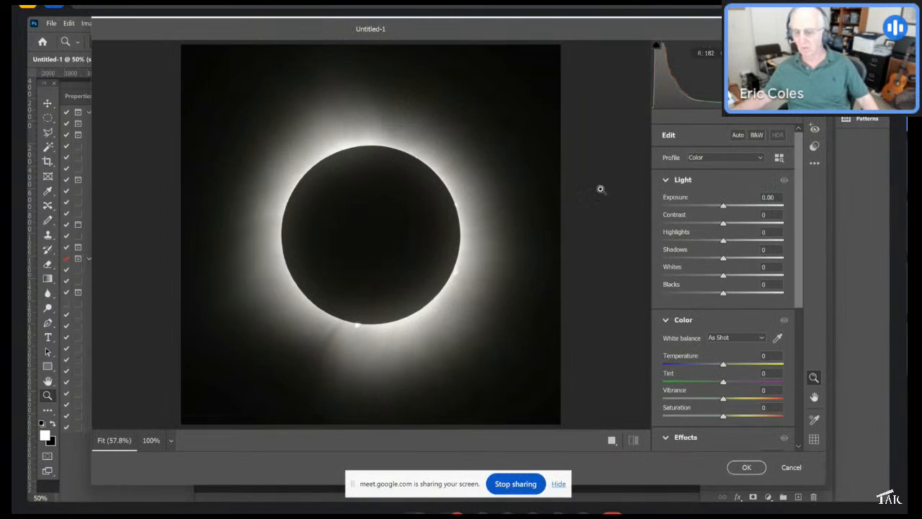
scroll(793, 200, "down", 5)
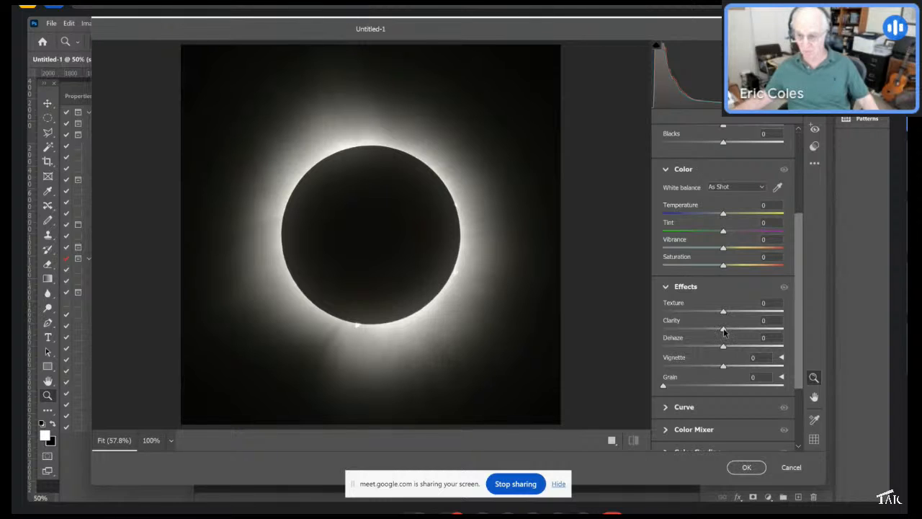
left_click_drag(725, 331, 781, 332)
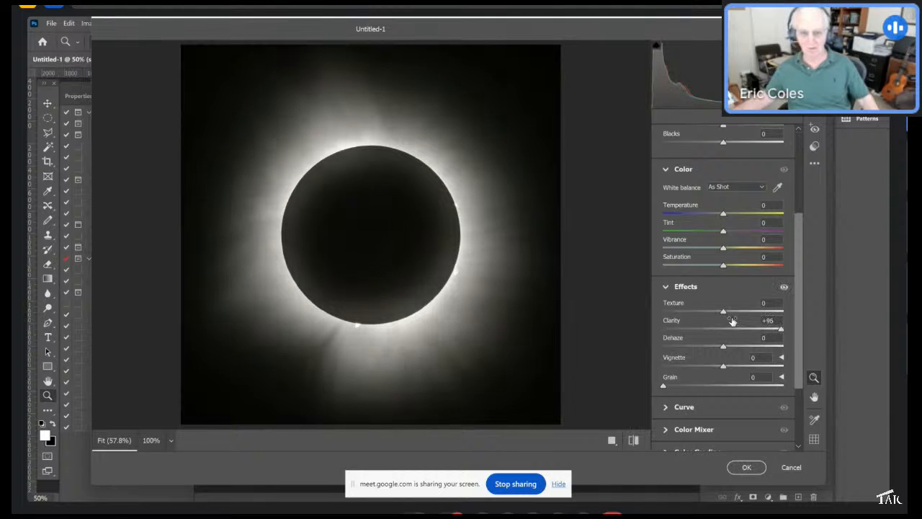
left_click_drag(725, 314, 769, 313)
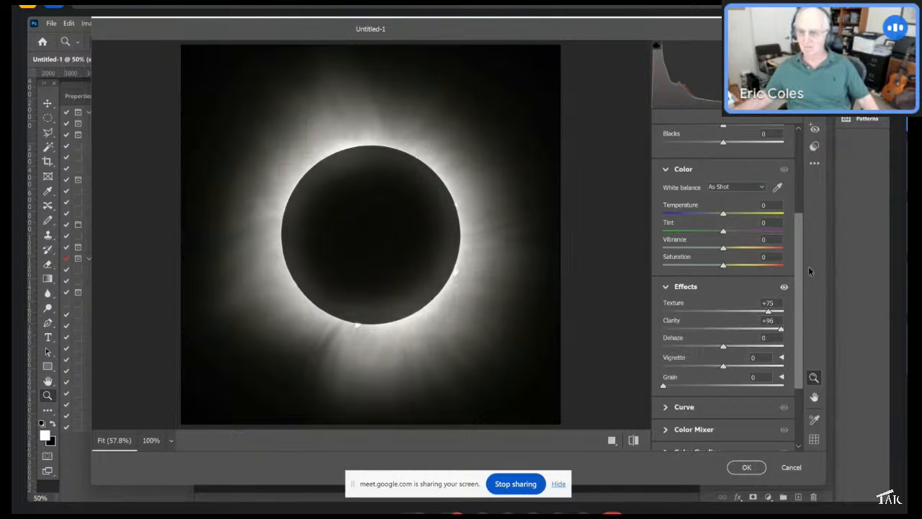
- Raise Contrast to +7, Highlights to +7 and Shadows to +3, then apply the Camera Raw filter
left_click_drag(801, 235, 802, 168)
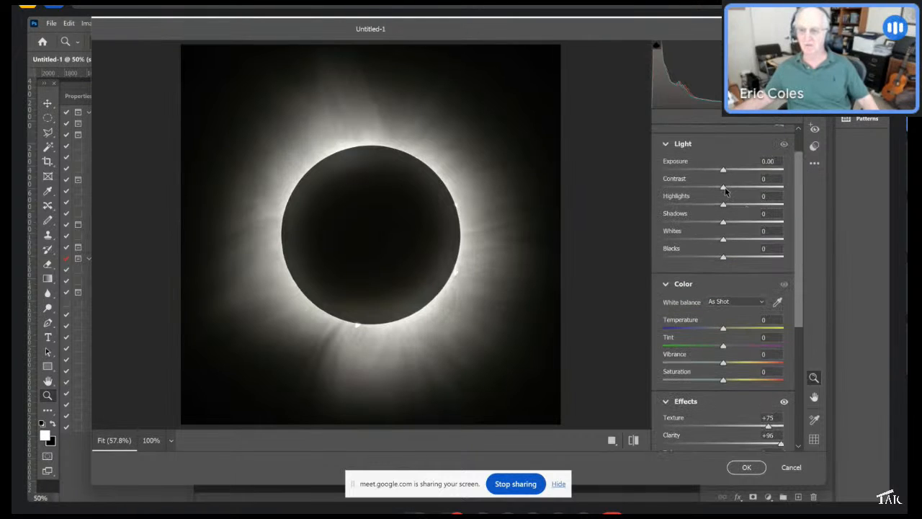
mouse_move(726, 189)
left_mouse_down()
mouse_move(736, 188)
mouse_move(727, 188)
left_mouse_up()
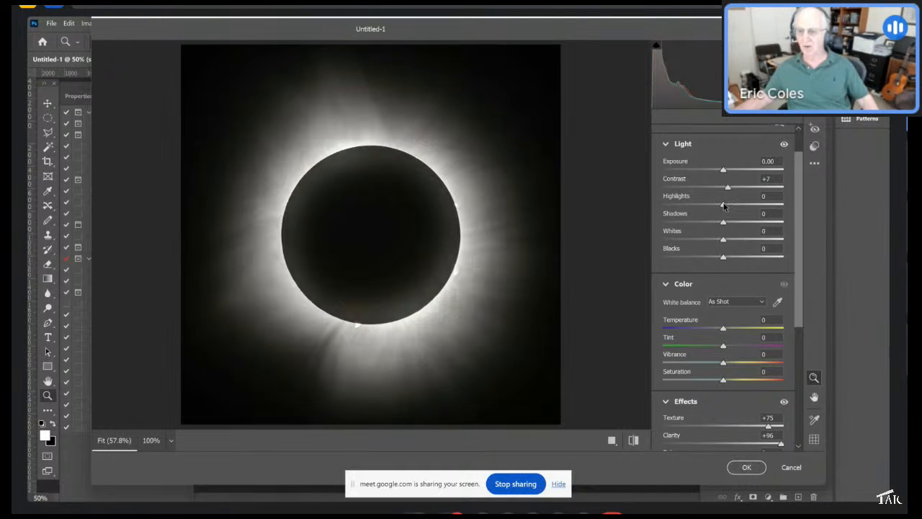
left_click_drag(724, 205, 709, 224)
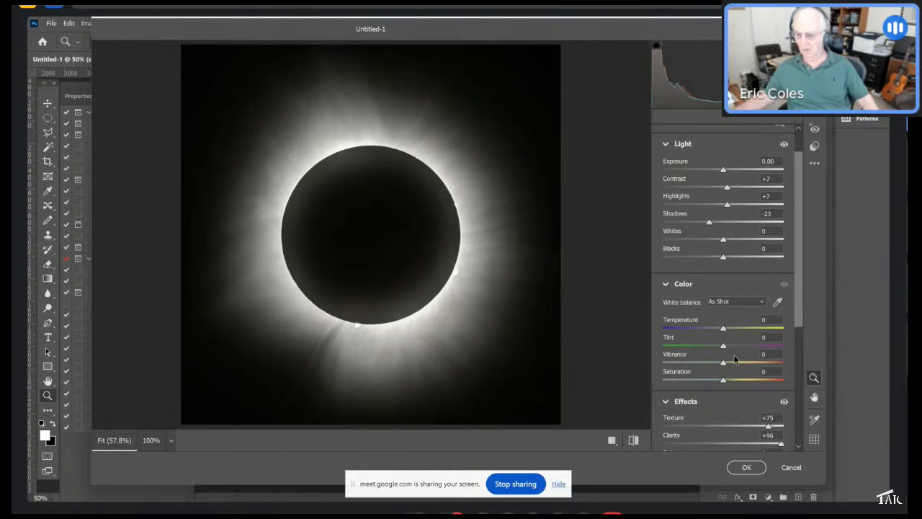
left_click(740, 469)
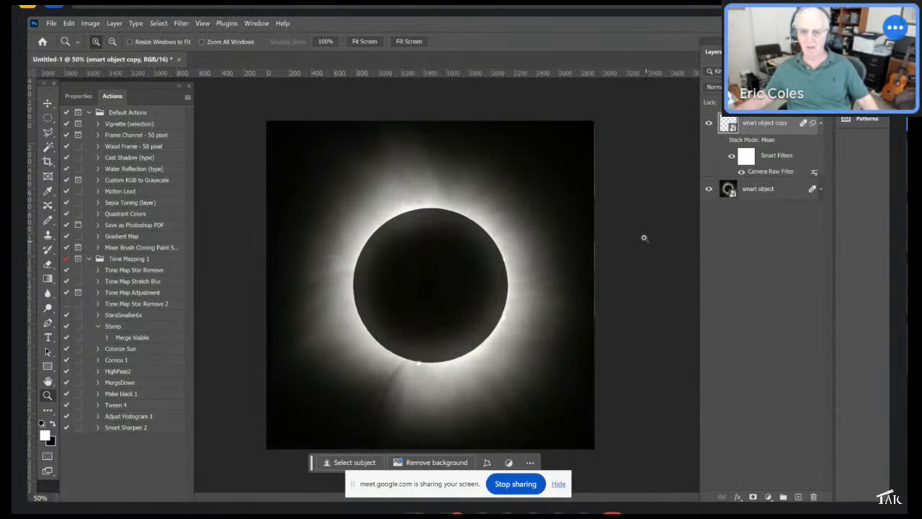
- Toggle the copy layer and its smart filter visibility to compare the image before and after filtering
left_click(709, 124)
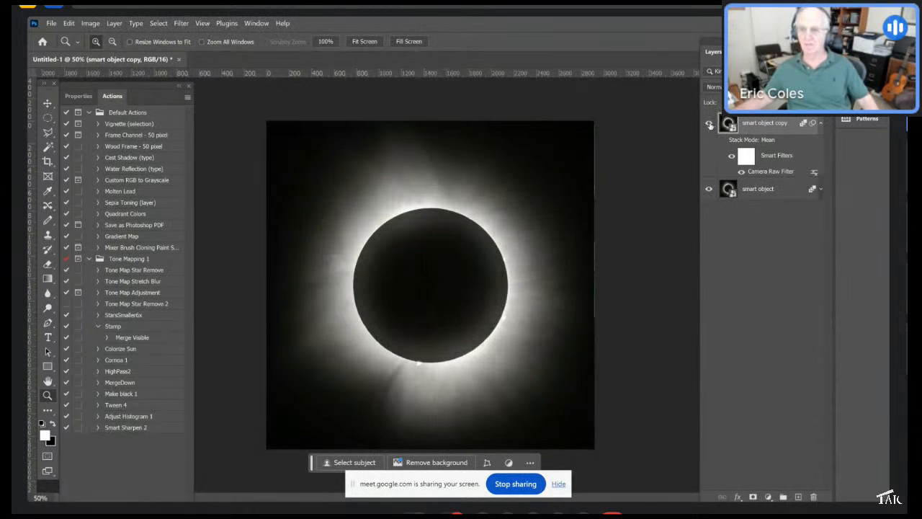
left_click(708, 124)
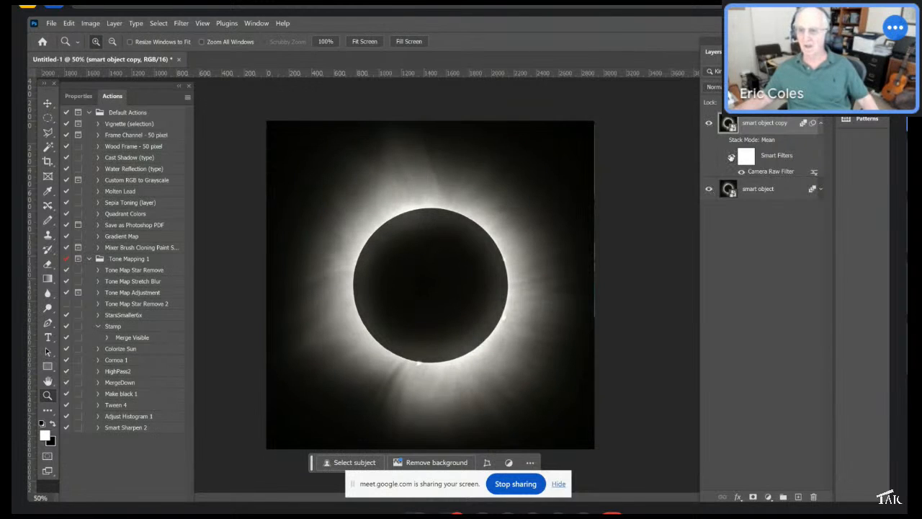
left_click(731, 157)
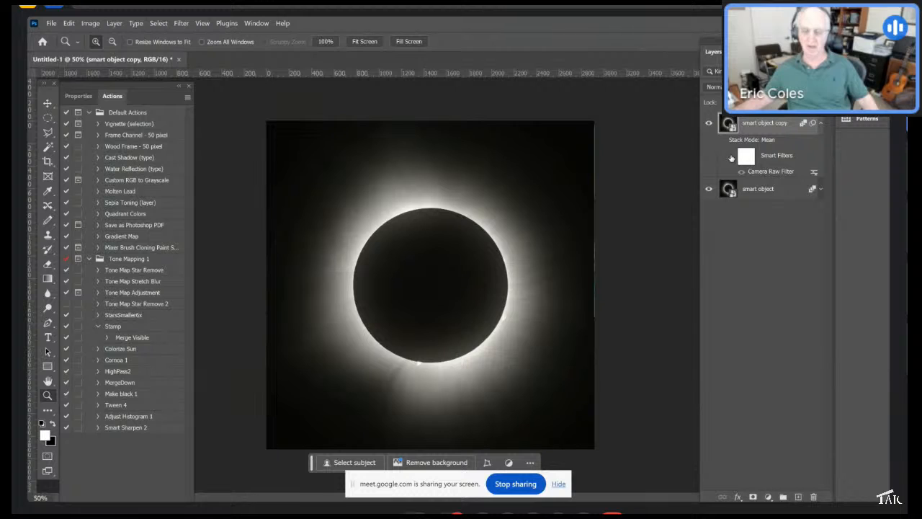
- Turn the Camera Raw smart filter back on and duplicate the smart object copy layer
left_click(731, 157)
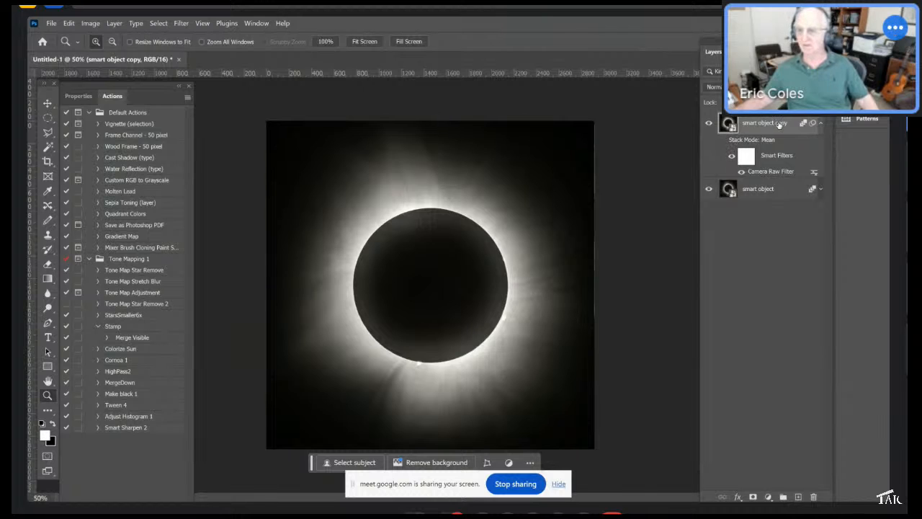
left_click_drag(782, 121, 797, 496)
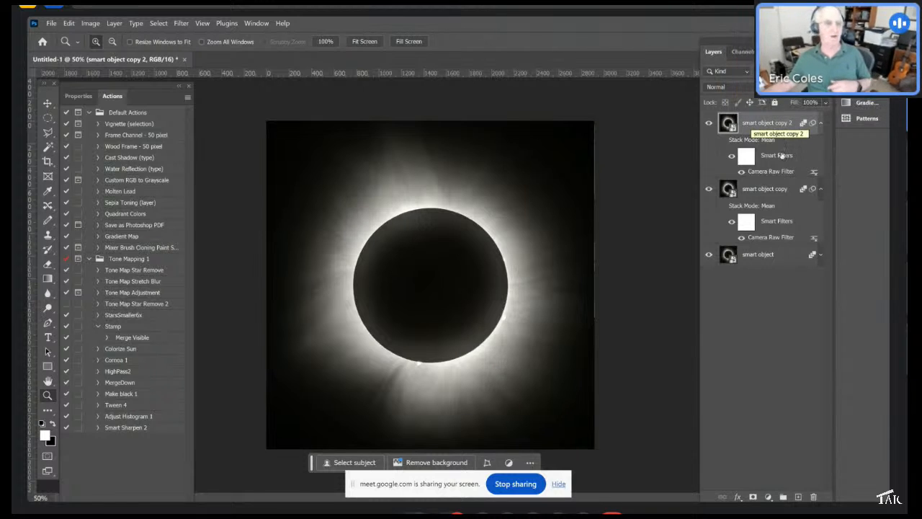
- Open the first eclipse frame _0000s_0000_0000_2024-04-08_15-11-14_0.01s_f0002_d.tif.tif from the Eclipse Six file export and result folder, browsing as thumbnails
left_click(50, 24)
left_click(63, 47)
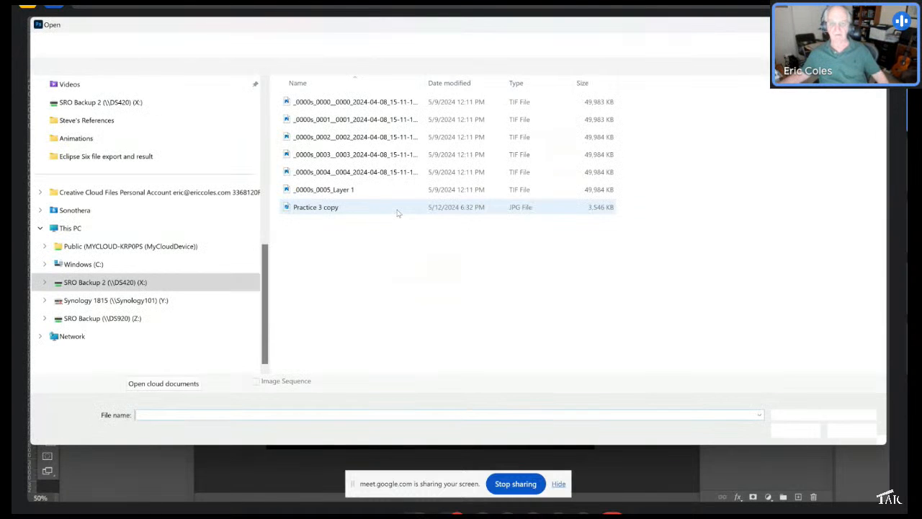
right_click(710, 130)
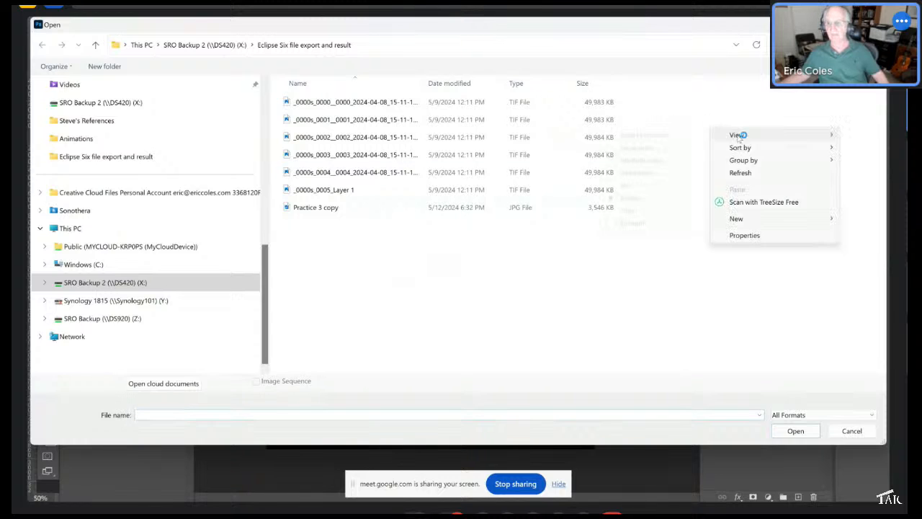
mouse_move(736, 135)
left_click(637, 149)
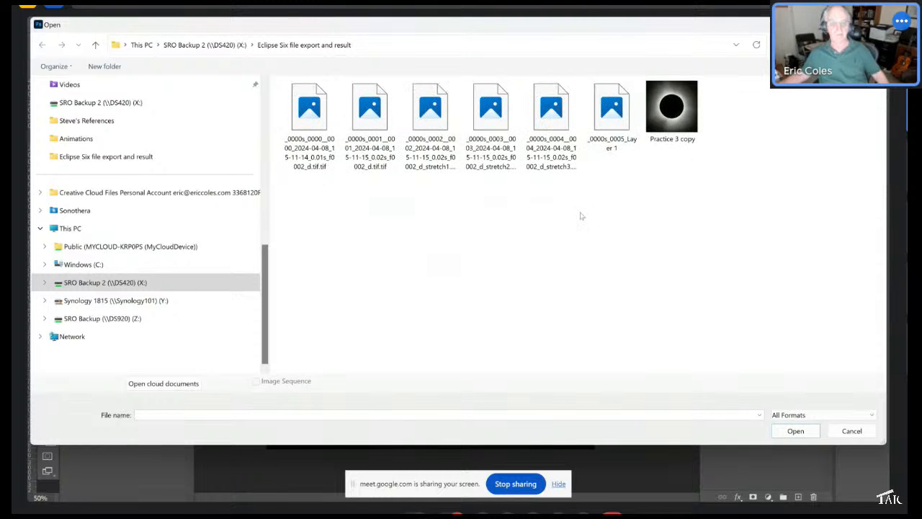
left_click(311, 109)
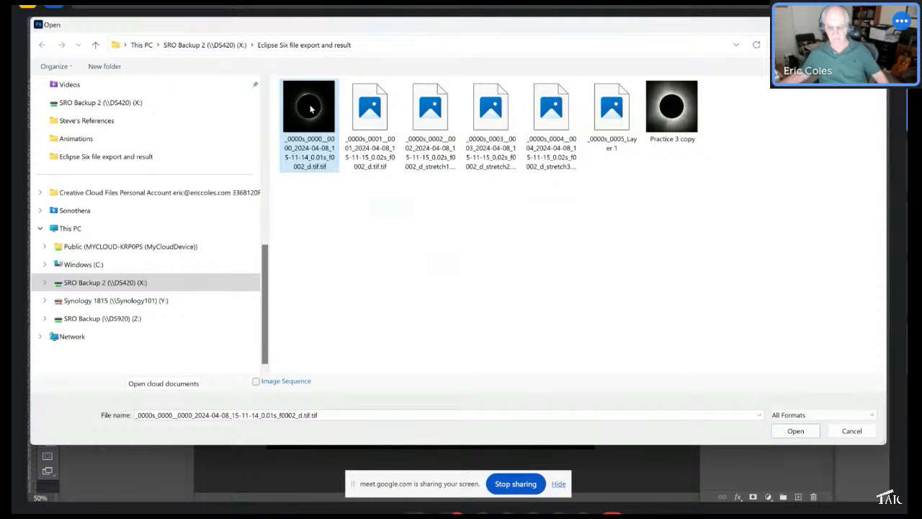
left_click(792, 431)
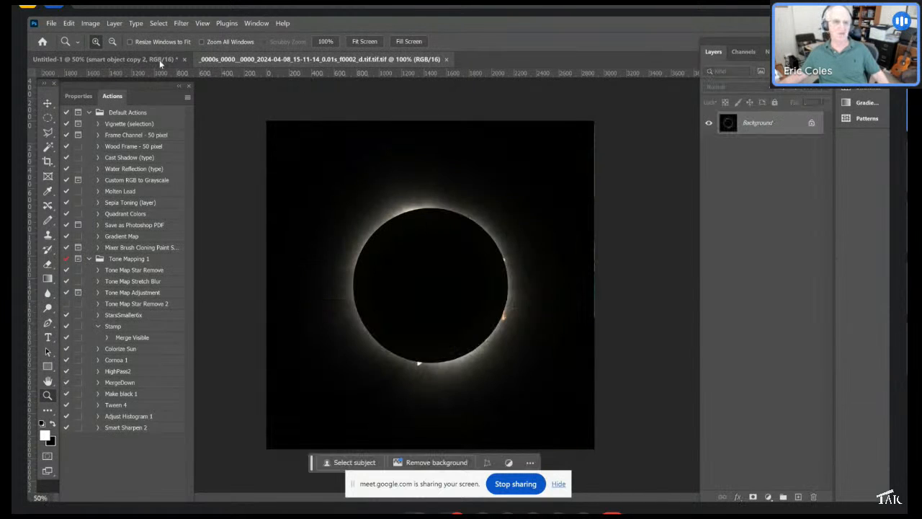
- Select all of the single TIF frame and bring it into the stacked document as a new layer on top
left_click(159, 60)
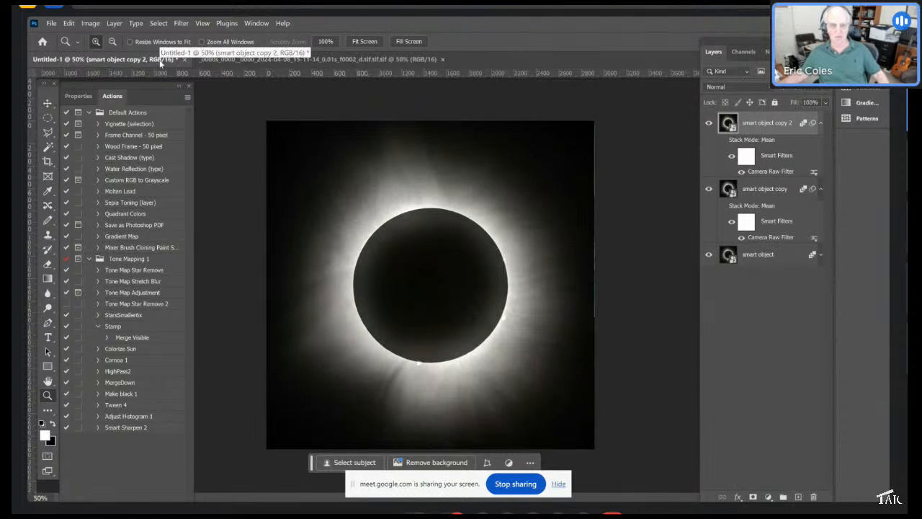
left_click(257, 60)
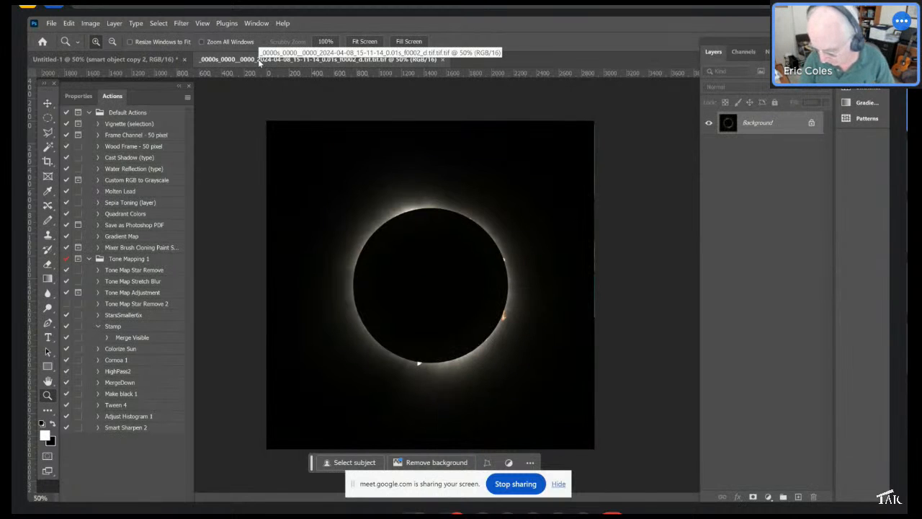
key("ctrl+a")
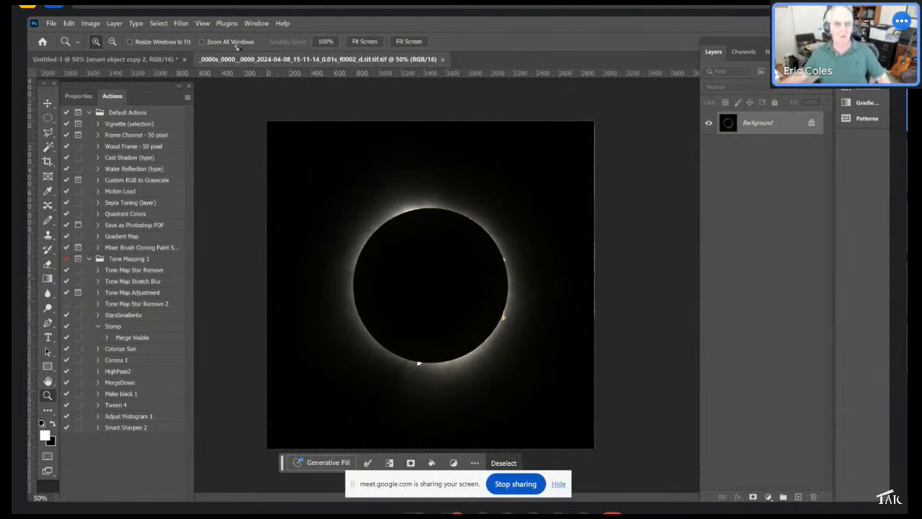
left_click(147, 57)
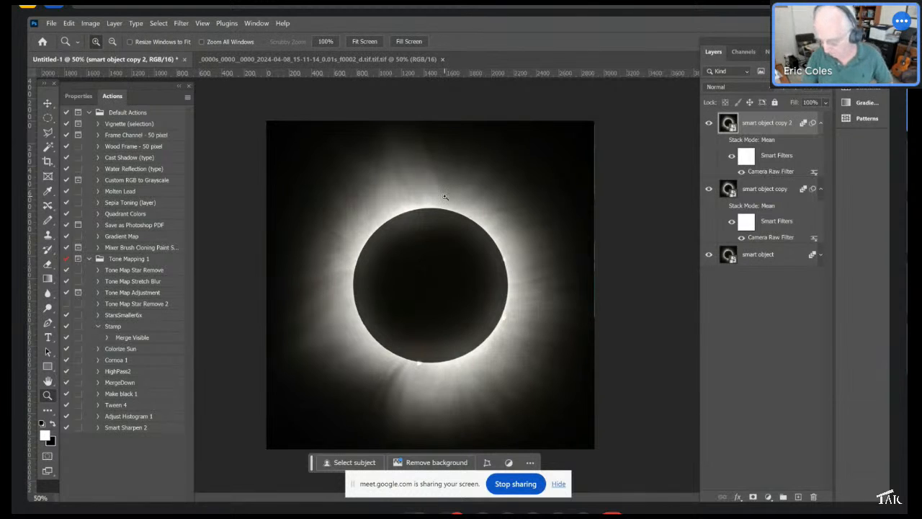
key("ctrl+shift+alt+n")
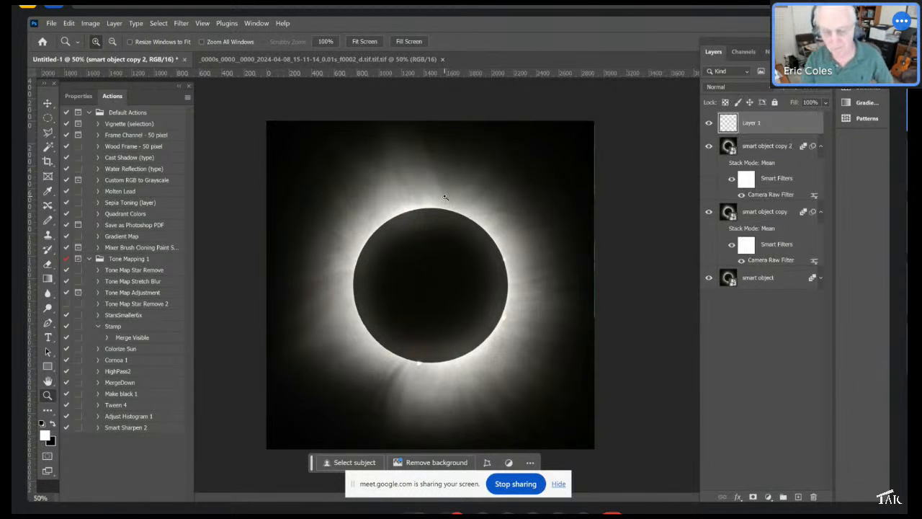
key("ctrl+shift+alt+e")
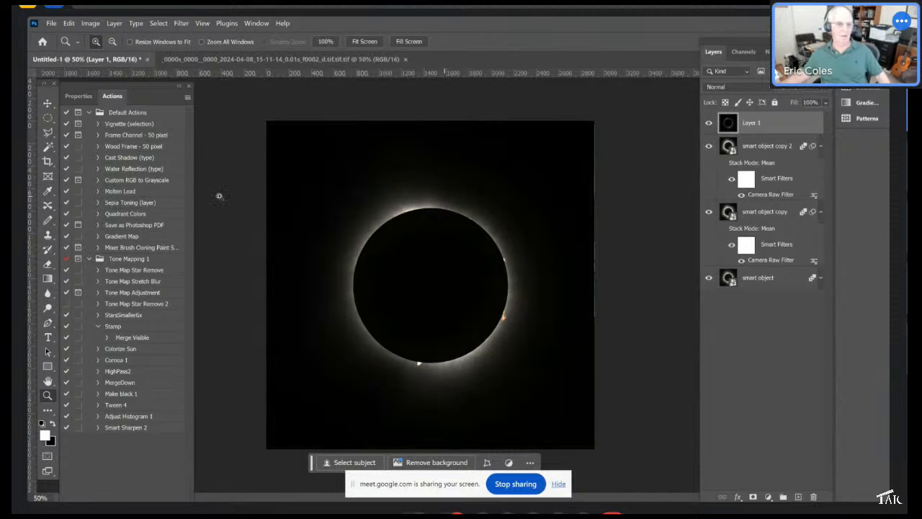
- Isolate the moon disk on Layer 1 by selecting it with the Magic Wand, inverting the selection and deleting the rest
left_click(48, 146)
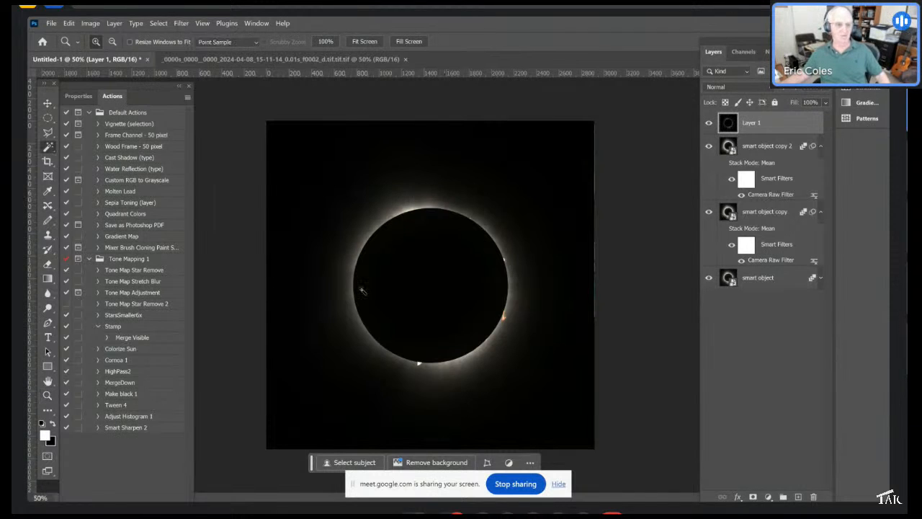
left_click(418, 280)
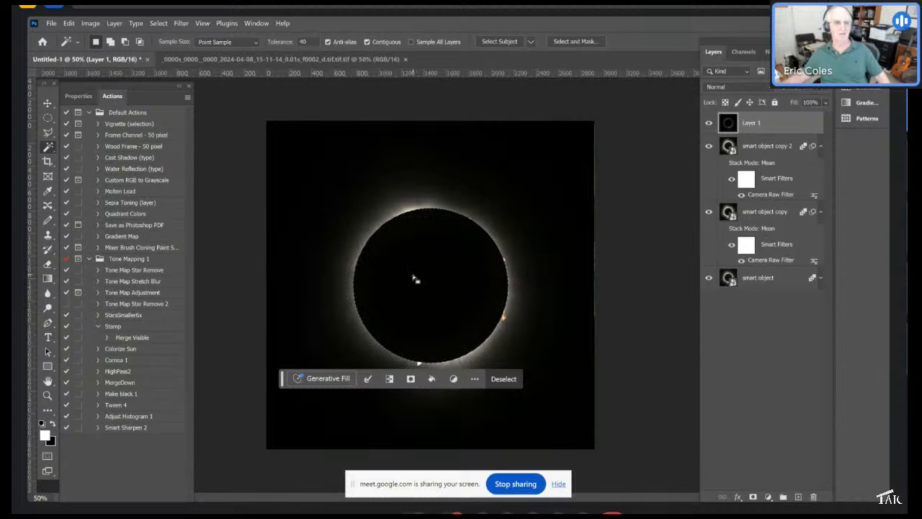
left_click(158, 24)
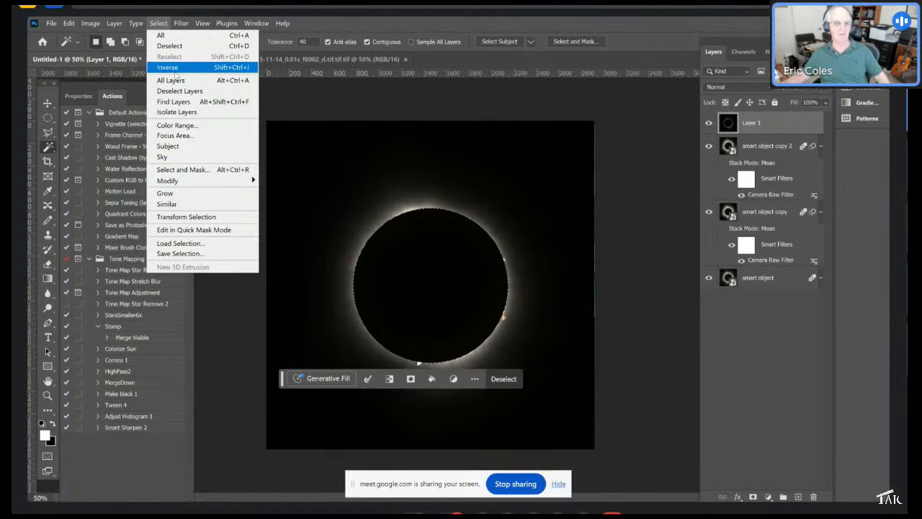
left_click(175, 69)
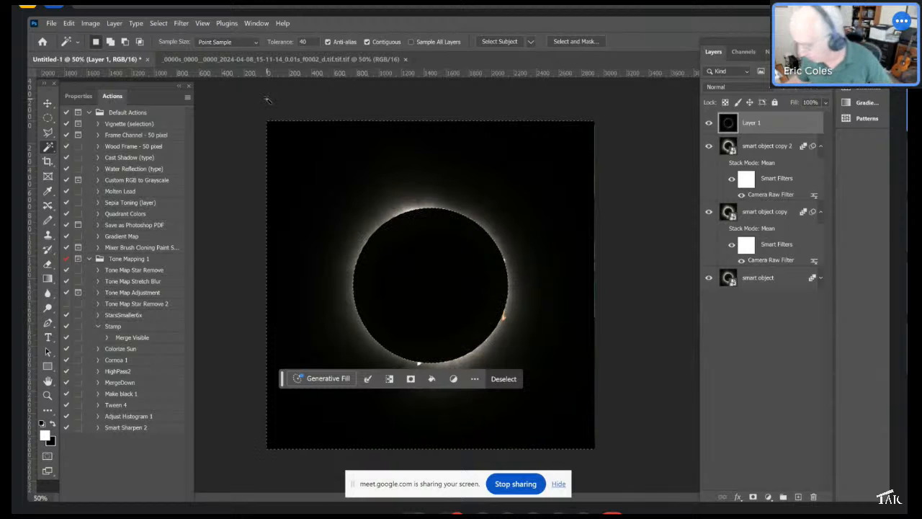
key("Delete")
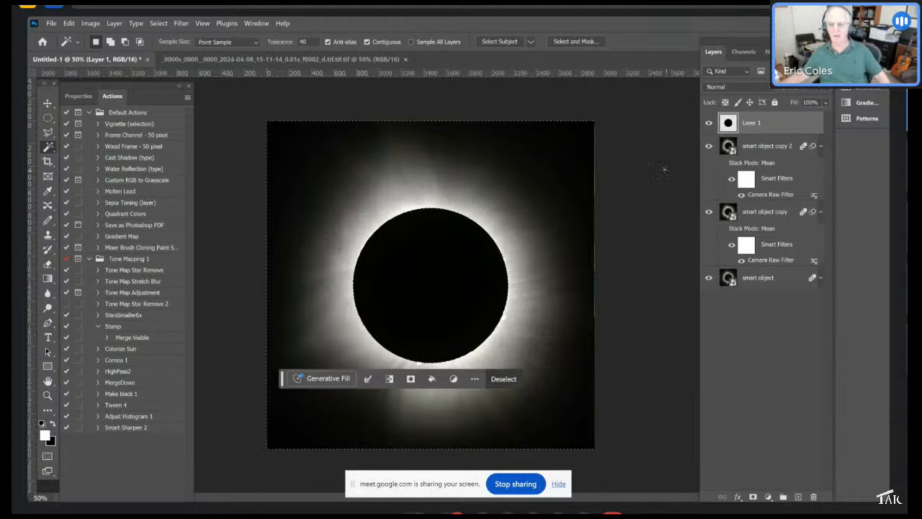
- Deselect and run the Stamp action to merge the visible layers into a new layer
left_click(48, 118)
left_click(214, 110)
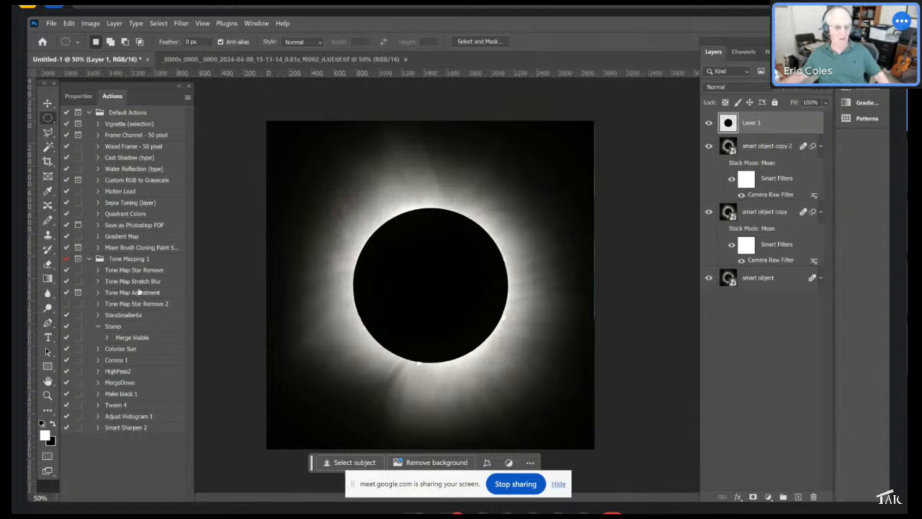
left_click(119, 327)
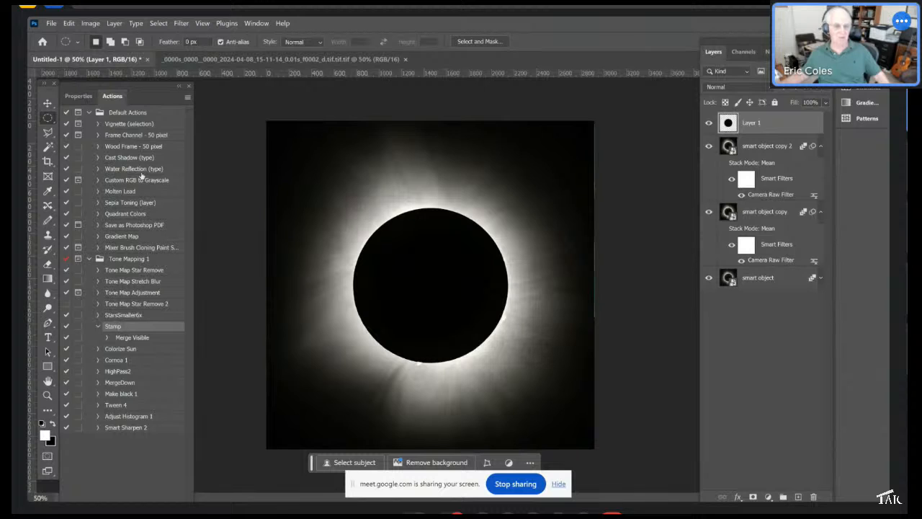
left_click(187, 98)
left_click(219, 156)
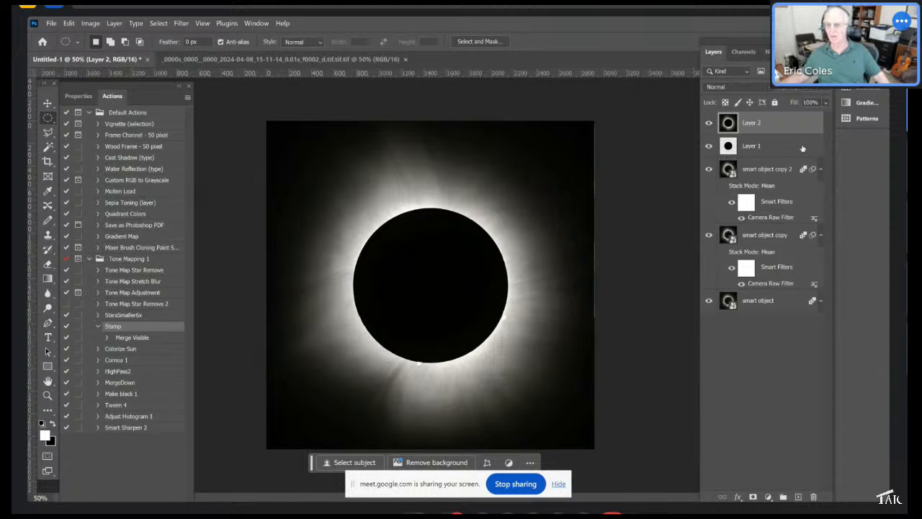
- Duplicate Layer 2 and draw a circular selection around the inner corona on the copy, centring it on the moon
left_click_drag(769, 170, 799, 497)
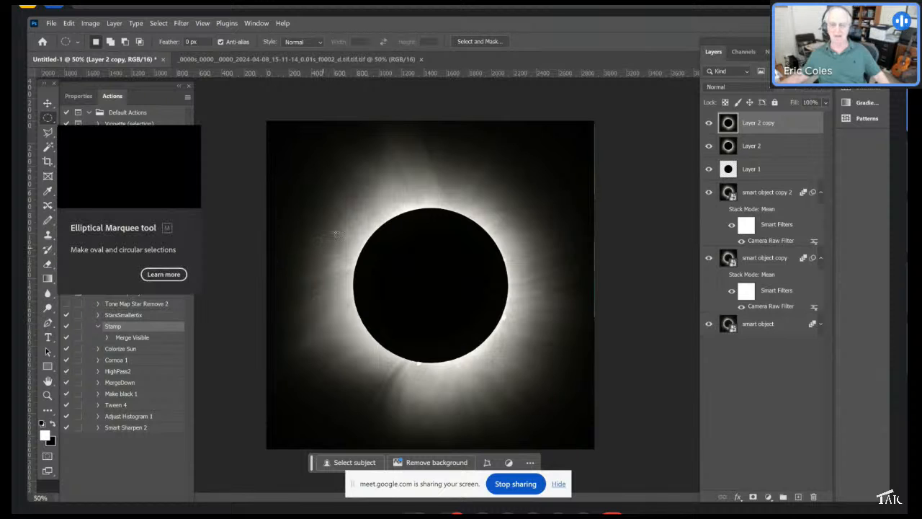
left_click_drag(328, 189, 551, 425)
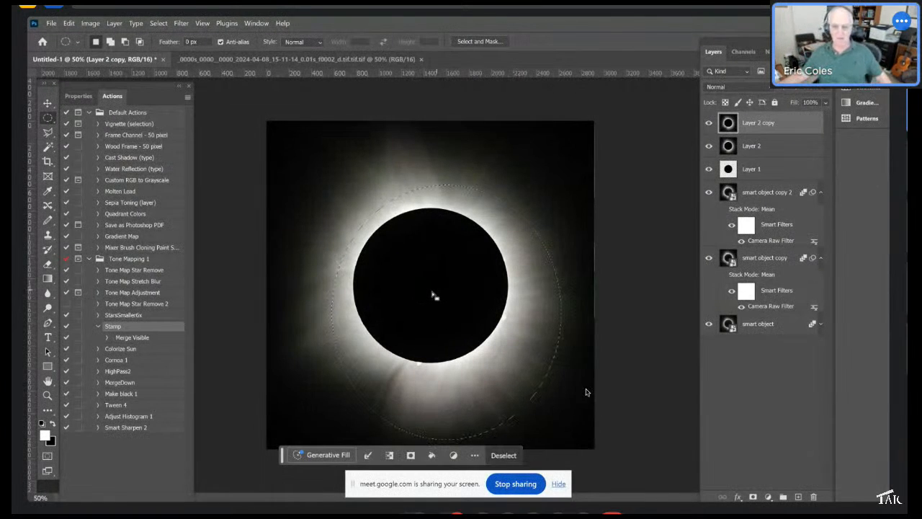
left_click_drag(434, 296, 416, 275)
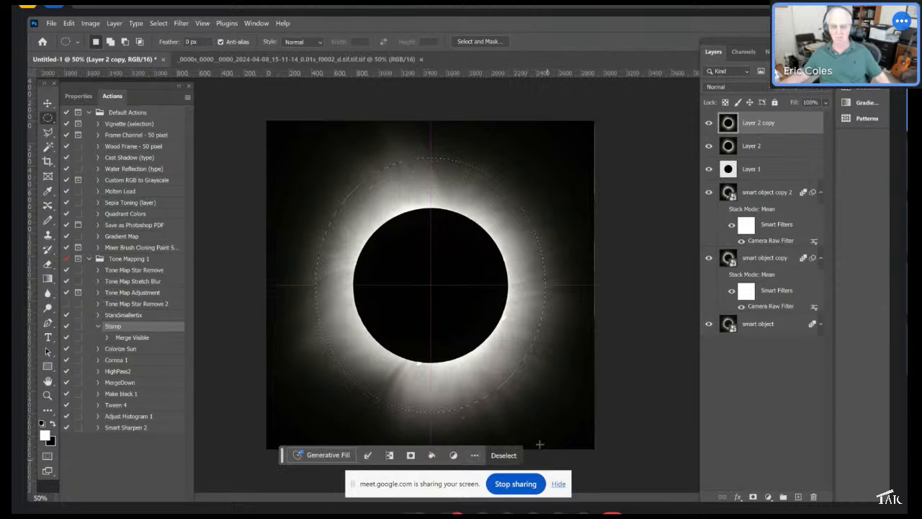
- Invert the circular selection to target the outer corona and feather it
left_click(164, 26)
mouse_move(179, 184)
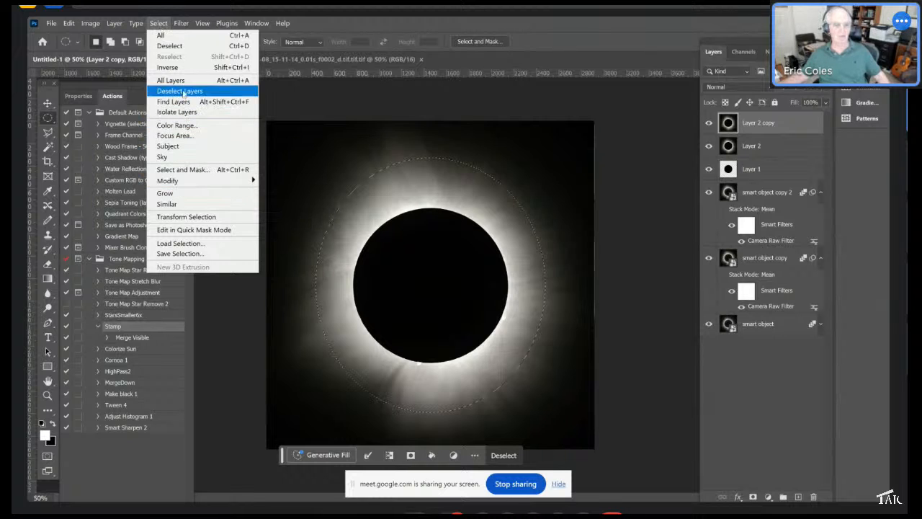
left_click(170, 67)
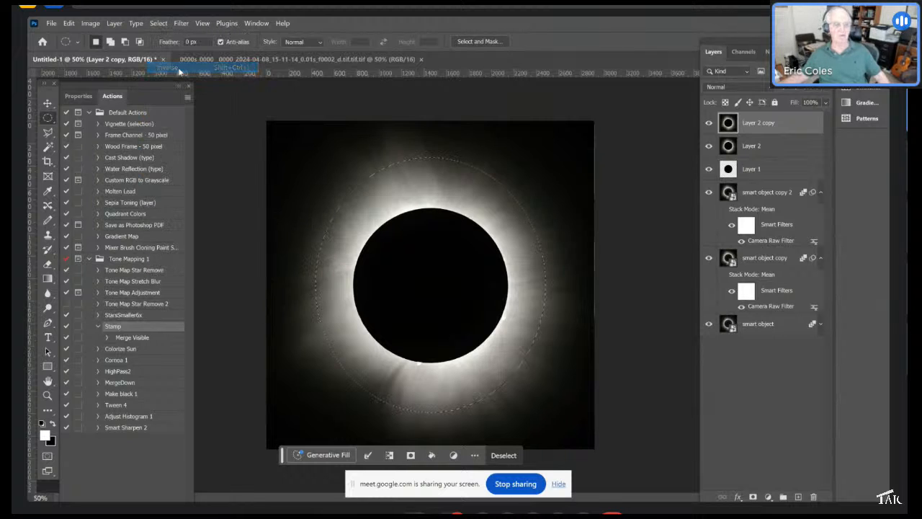
left_click(158, 23)
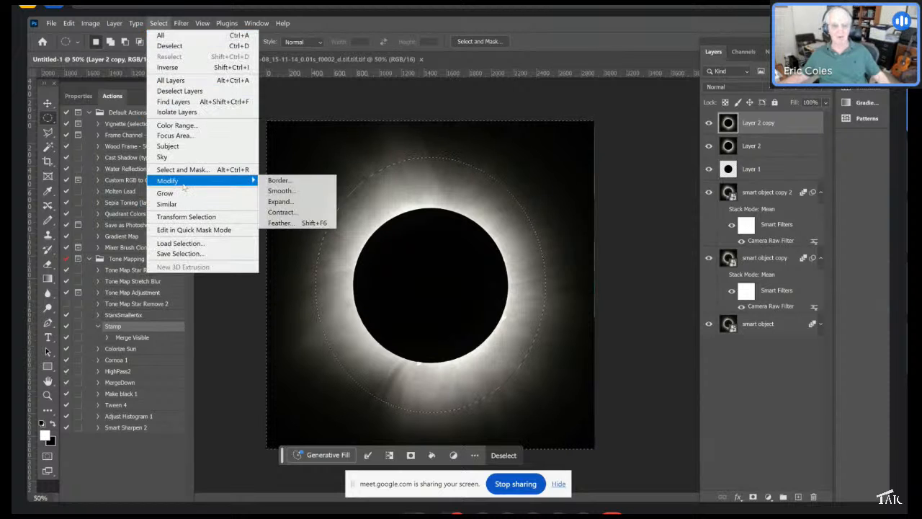
mouse_move(255, 182)
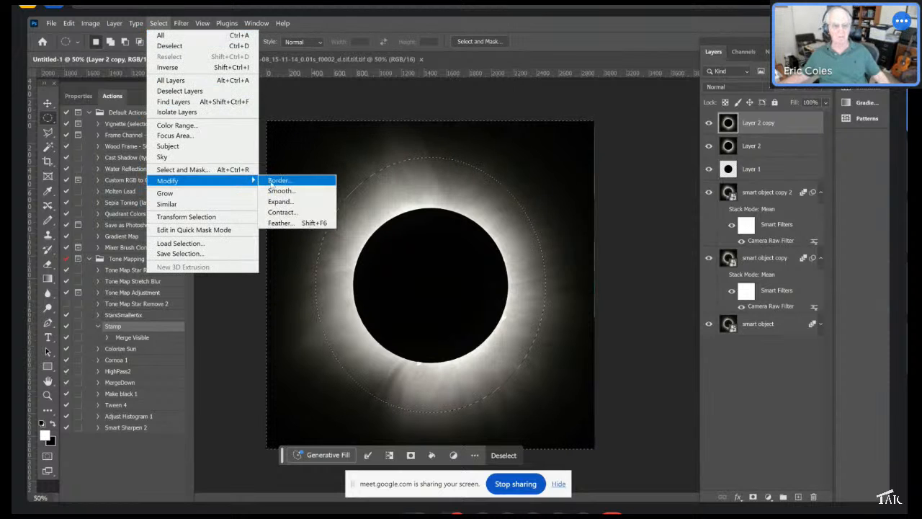
left_click(281, 224)
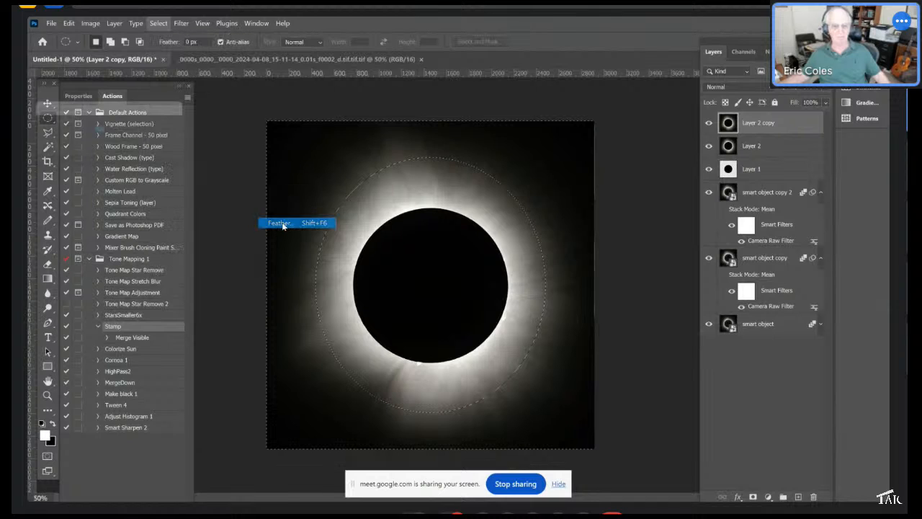
left_click(170, 130)
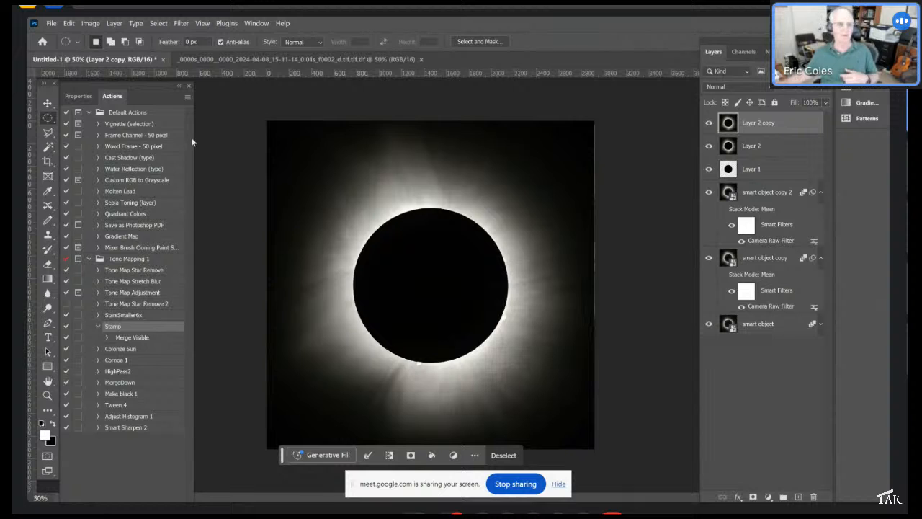
- Brighten the outer corona with Levels, setting the midtone input level to 1.63
left_click(87, 24)
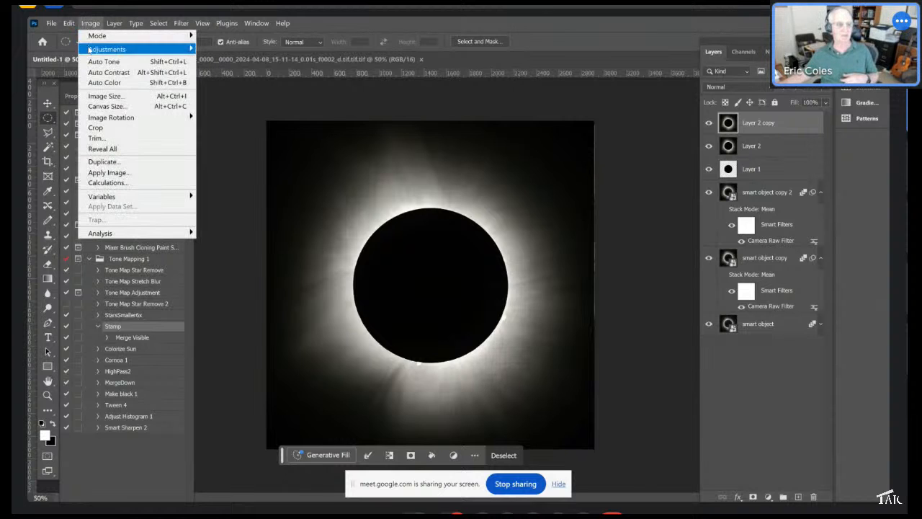
mouse_move(94, 49)
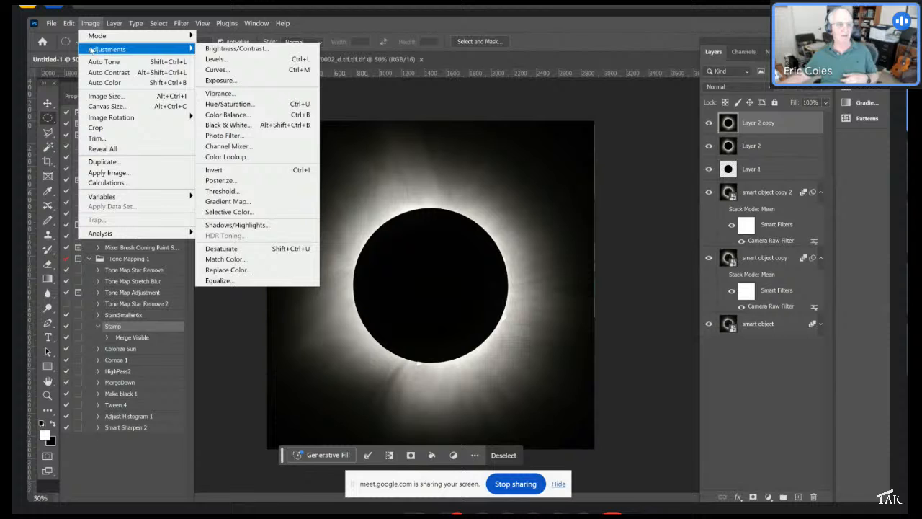
left_click(216, 59)
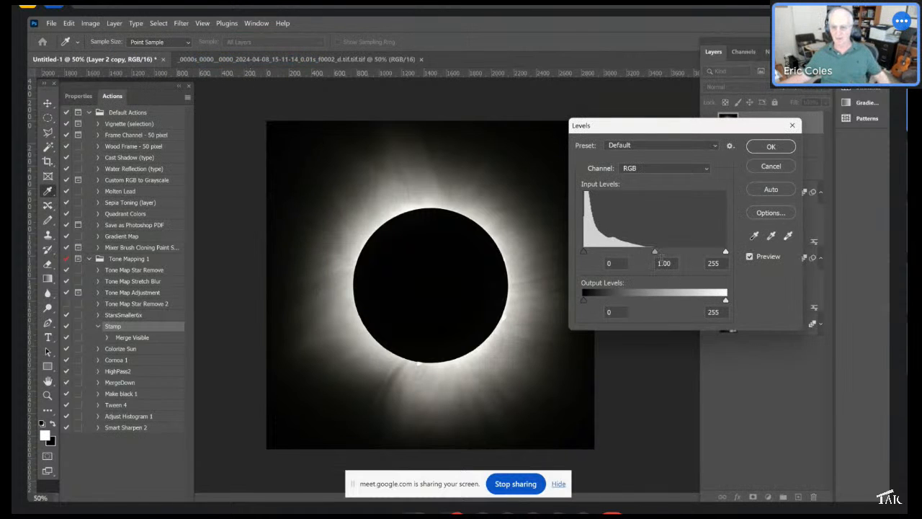
left_click_drag(655, 252, 630, 252)
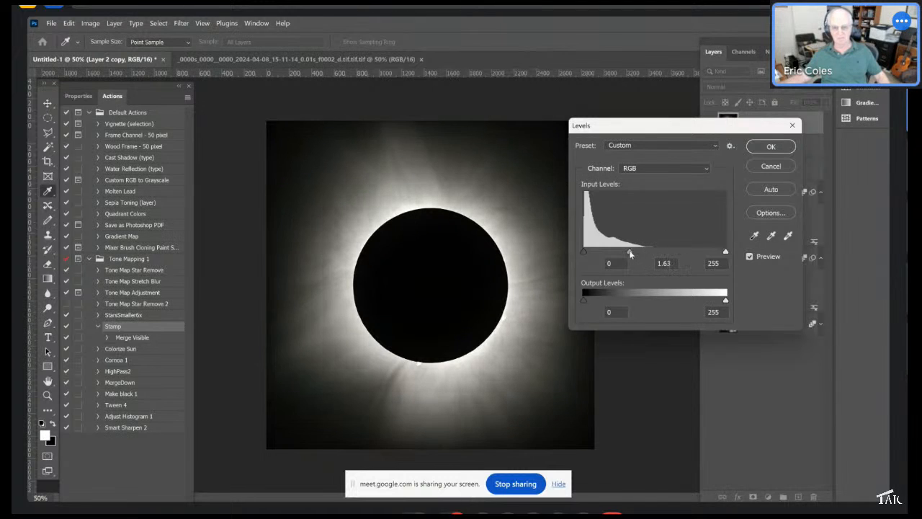
left_click(762, 148)
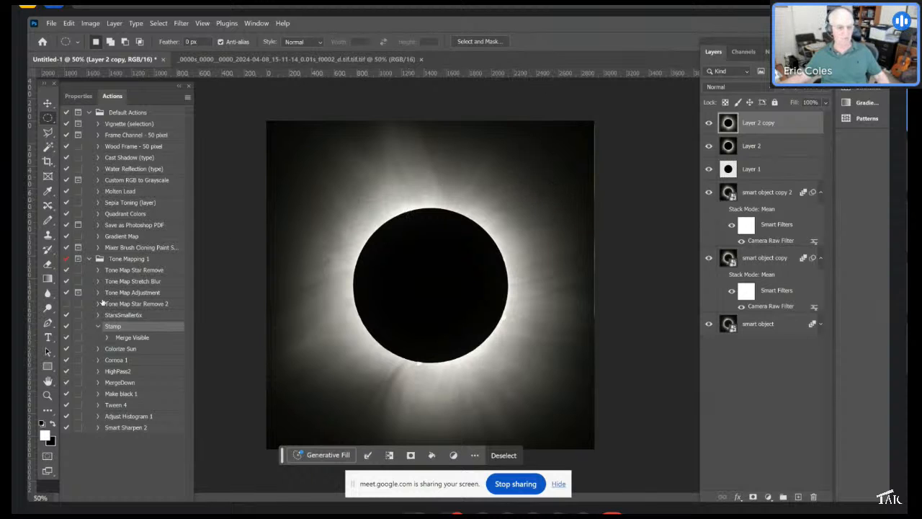
- Run the Stamp action again to merge the visible layers into a new layer
left_click(188, 98)
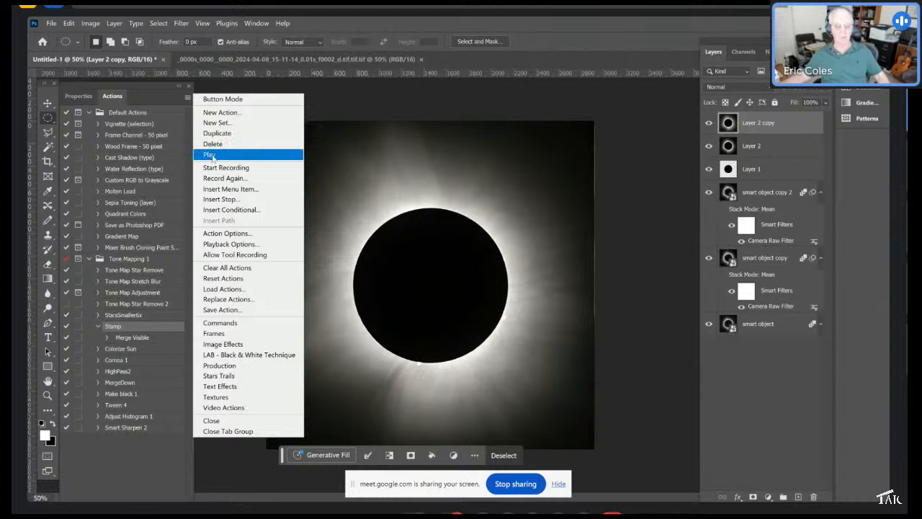
left_click(211, 156)
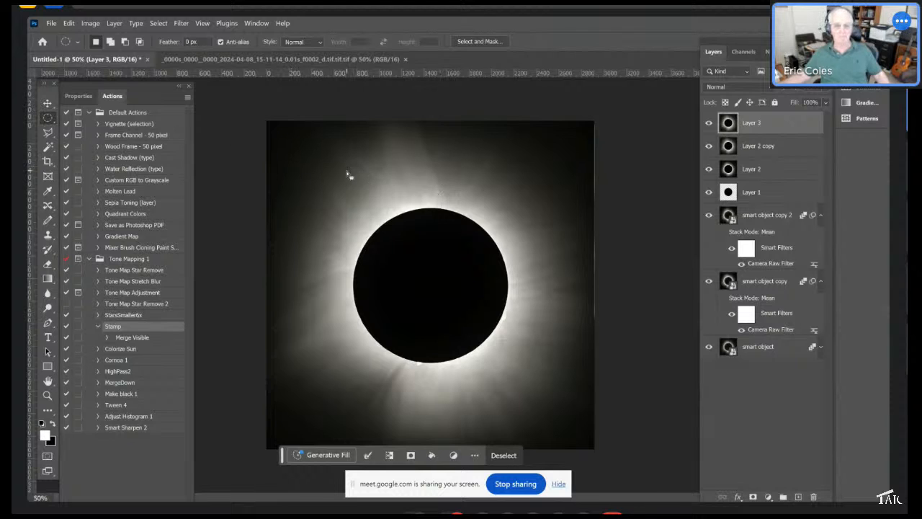
- Draw a circular selection around the inner corona on the new layer, centring it on the moon
left_click_drag(309, 167, 314, 173)
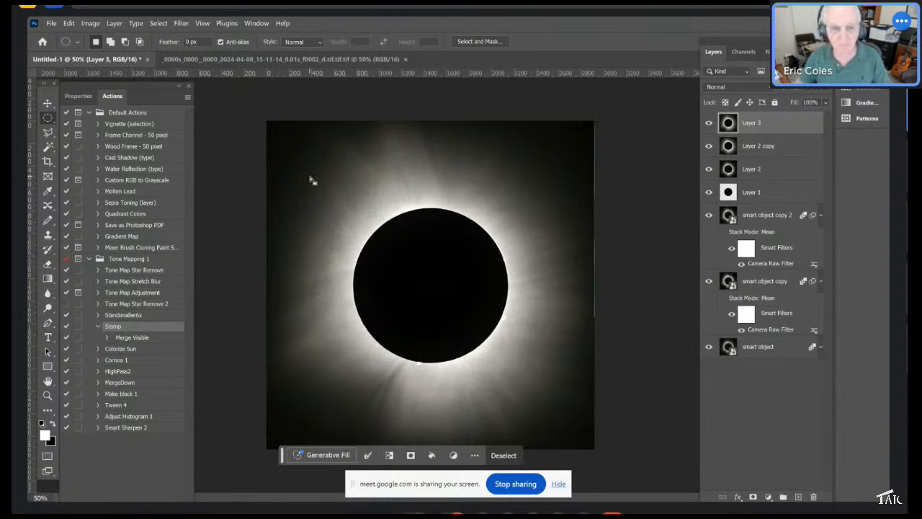
left_click(319, 170)
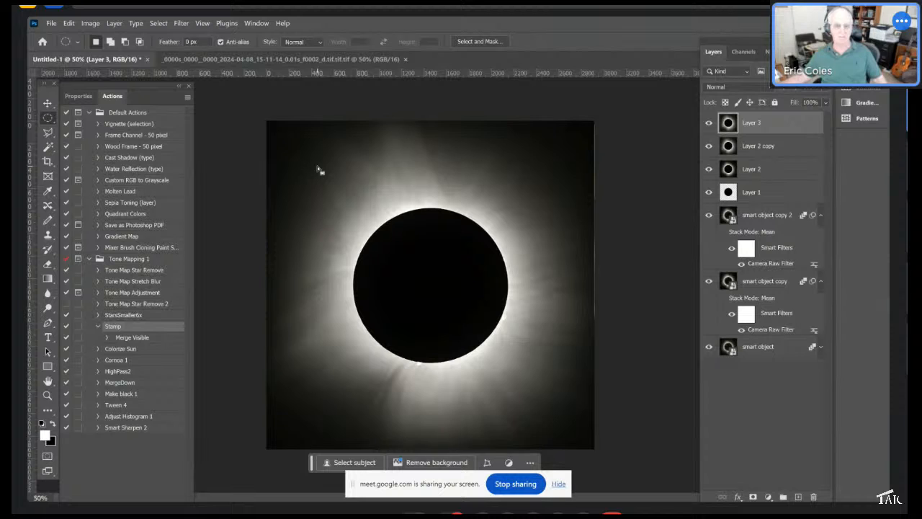
left_click_drag(318, 166, 648, 428)
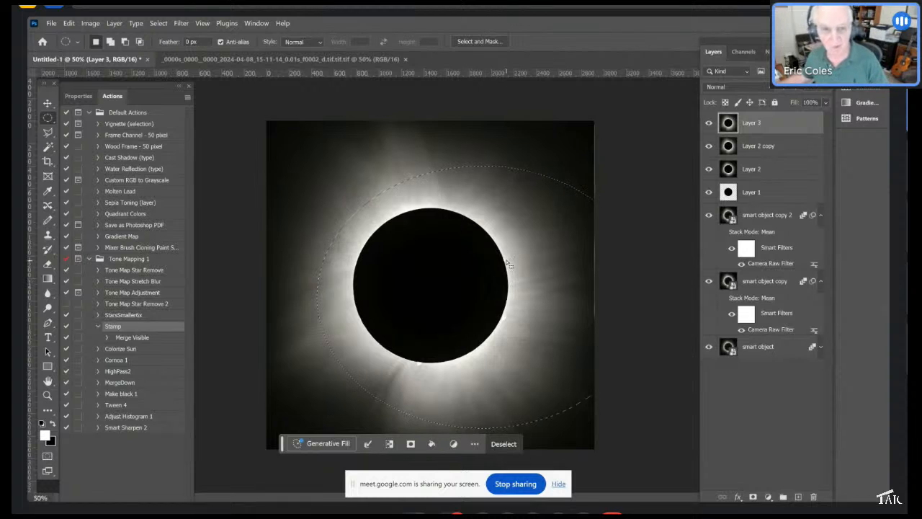
left_click(298, 159)
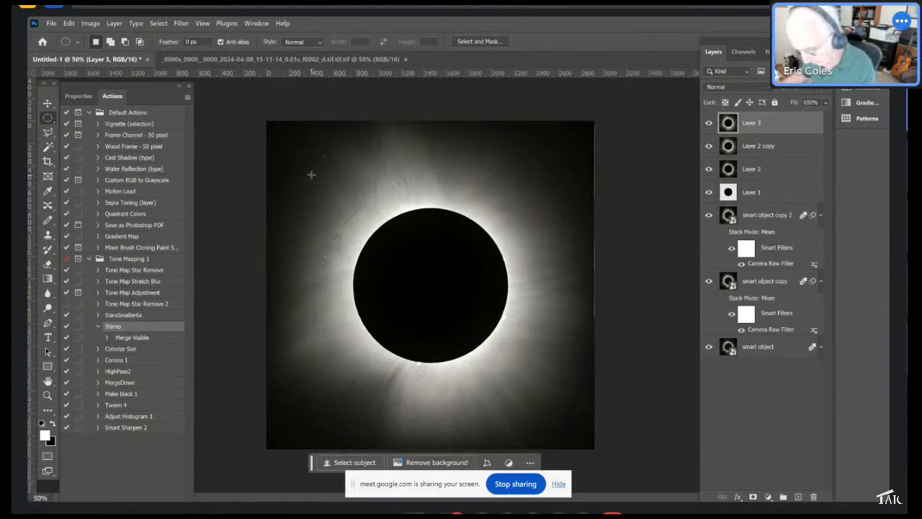
left_click_drag(312, 174, 615, 440)
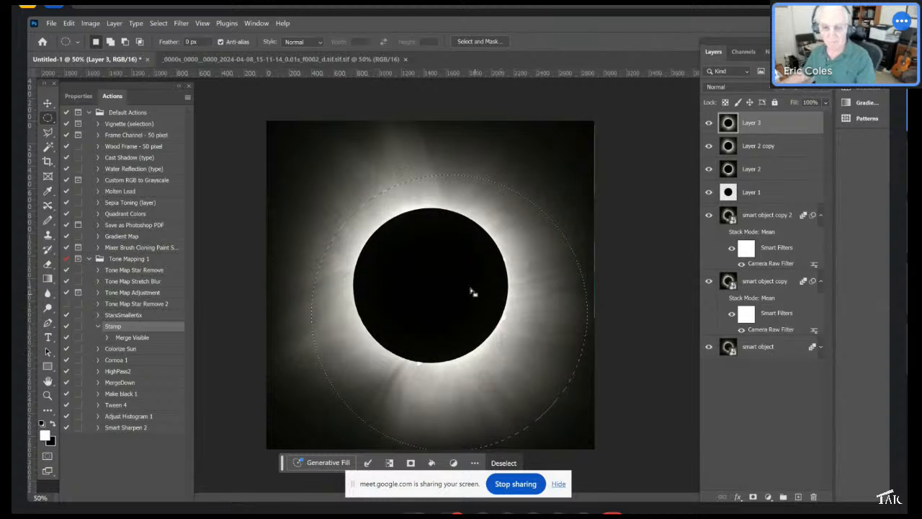
left_click_drag(456, 290, 425, 267)
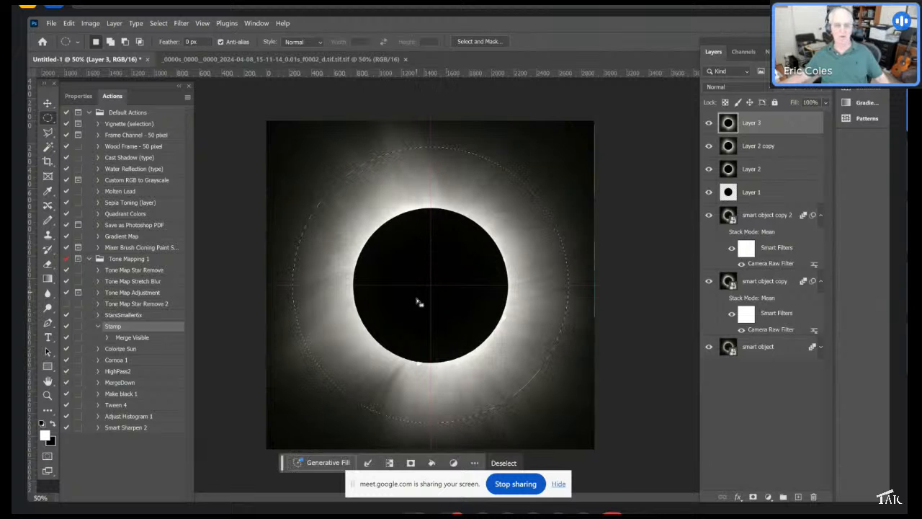
- Invert the circular selection to target the outer corona and feather it
left_click(158, 23)
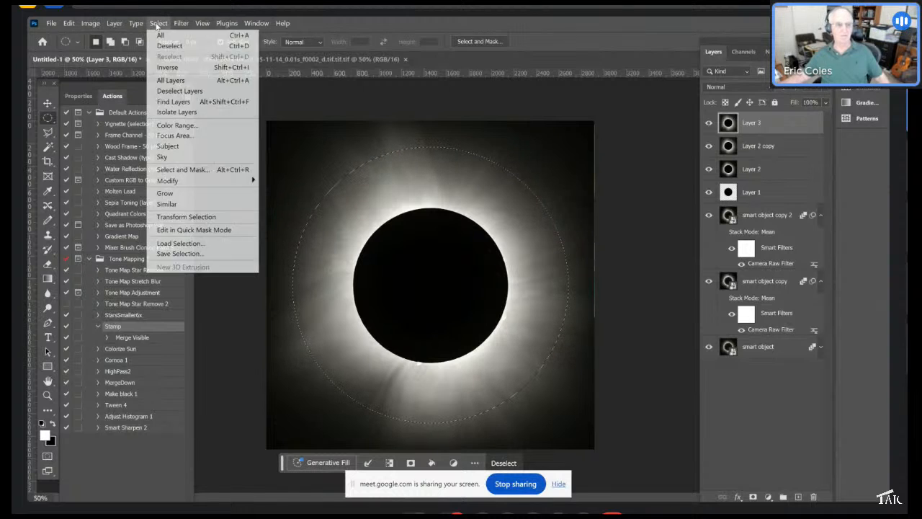
left_click(167, 67)
left_click(157, 24)
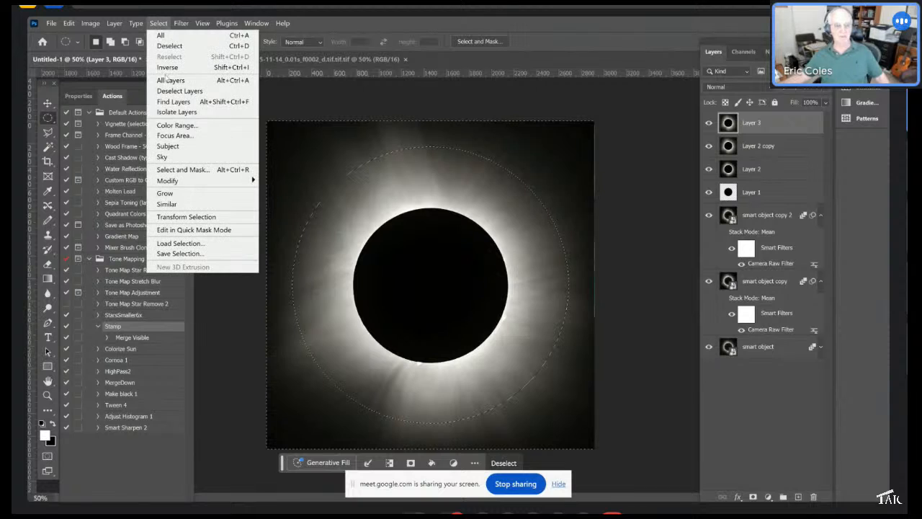
mouse_move(169, 183)
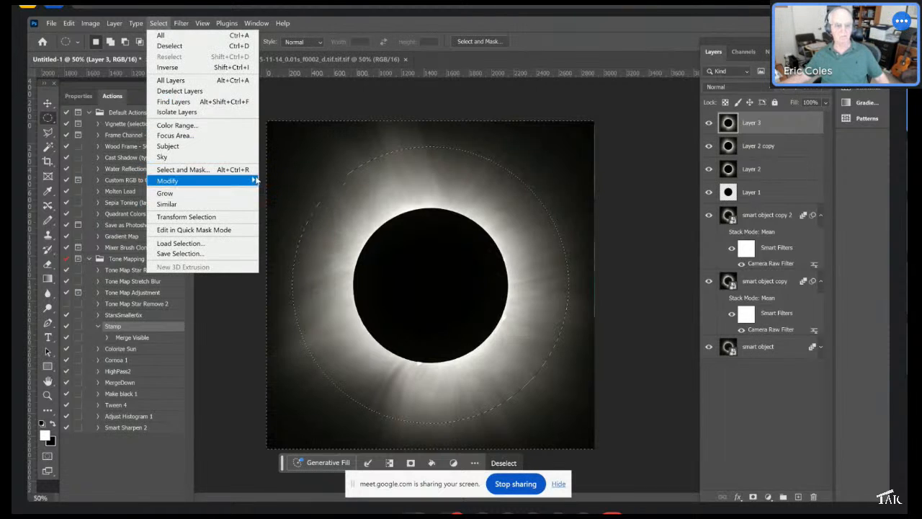
mouse_move(257, 181)
left_click(275, 224)
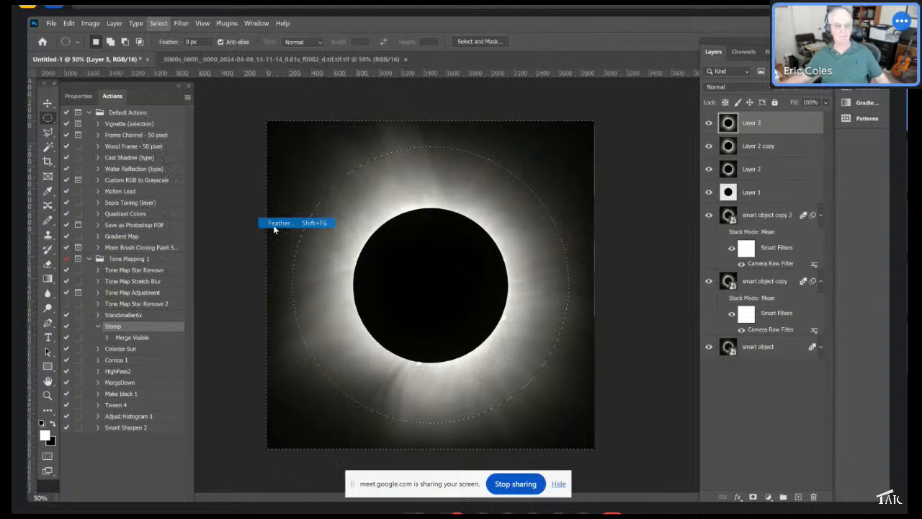
left_click(172, 129)
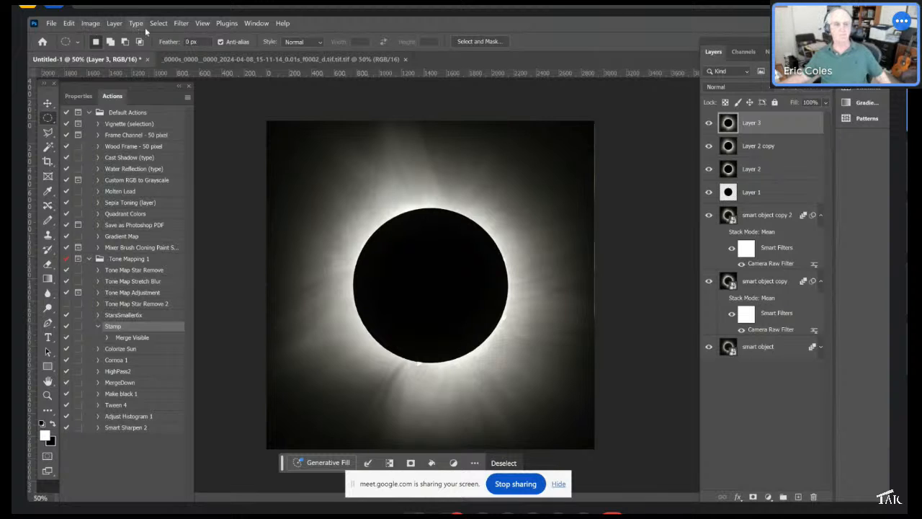
- Brighten the outer corona with Levels, setting the midtone input level to 1.40
left_click(101, 26)
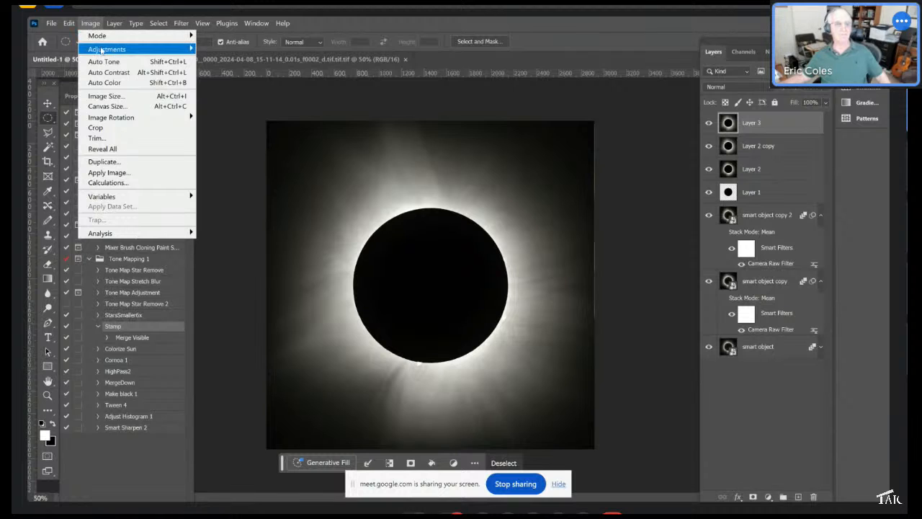
mouse_move(122, 49)
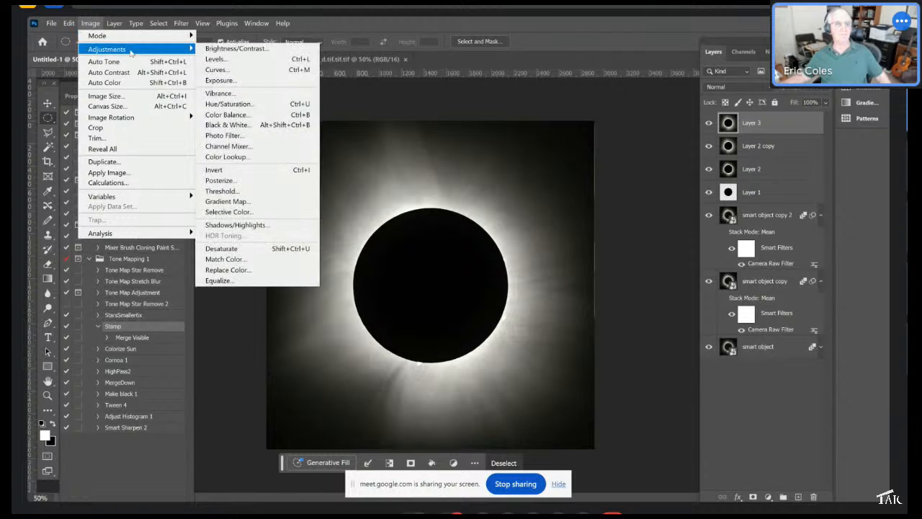
left_click(238, 66)
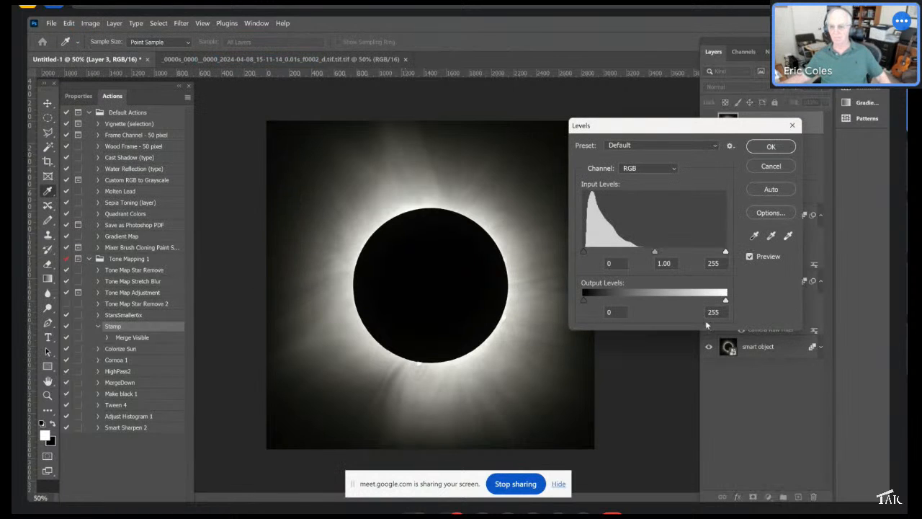
left_click(654, 252)
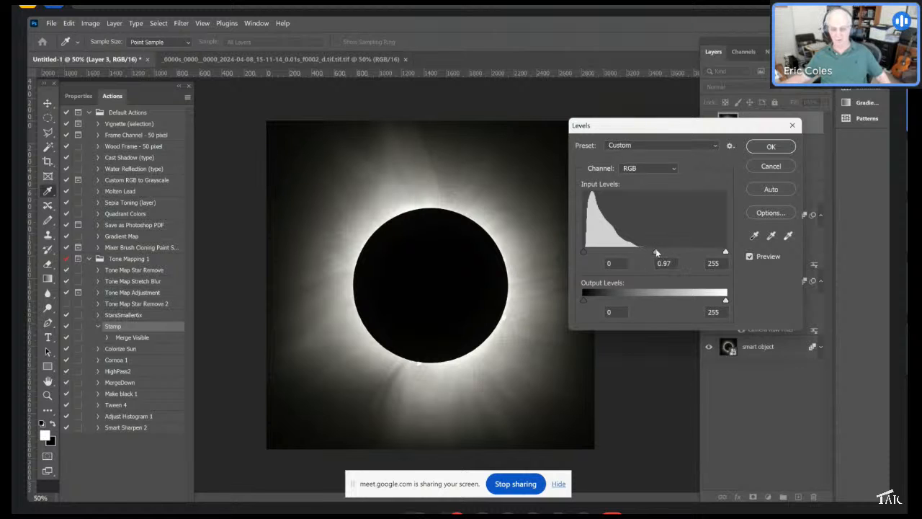
left_click_drag(655, 251, 638, 256)
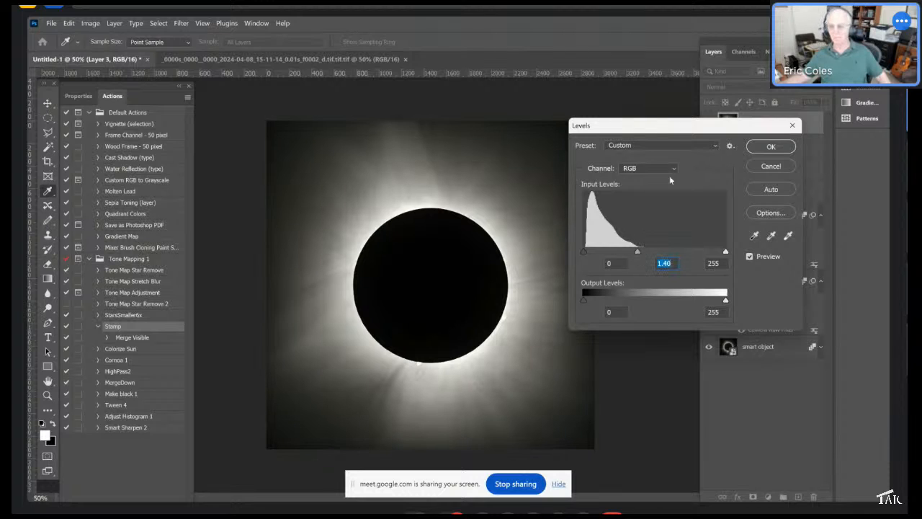
left_click(762, 148)
- Switch to Google Meet and stop sharing the screen
key("m")
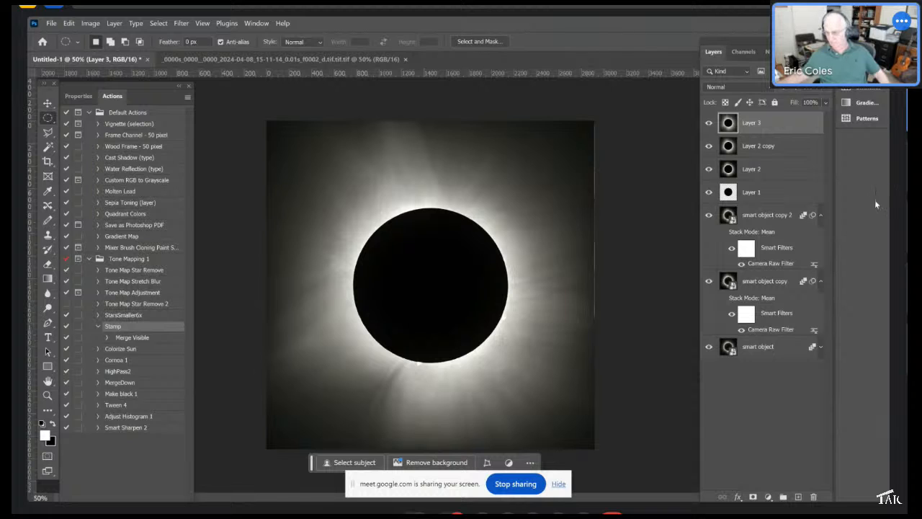
mouse_move(887, 497)
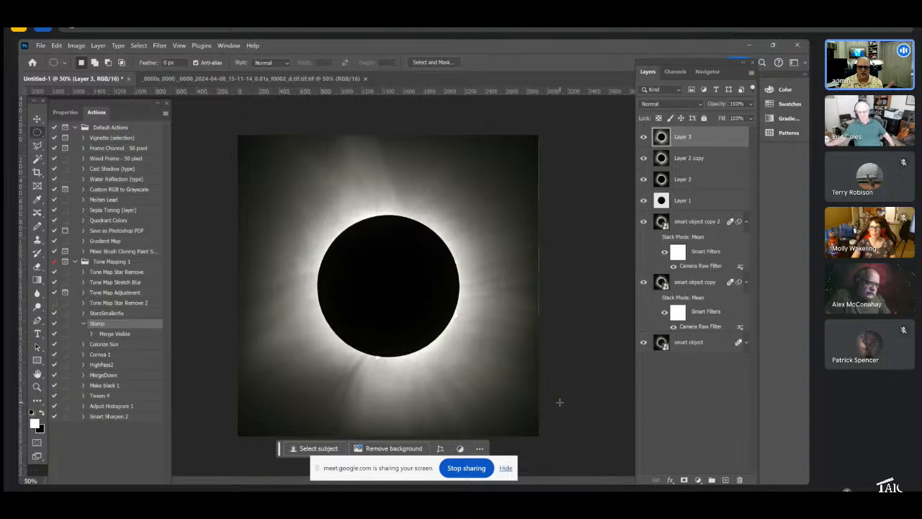
left_click(465, 468)
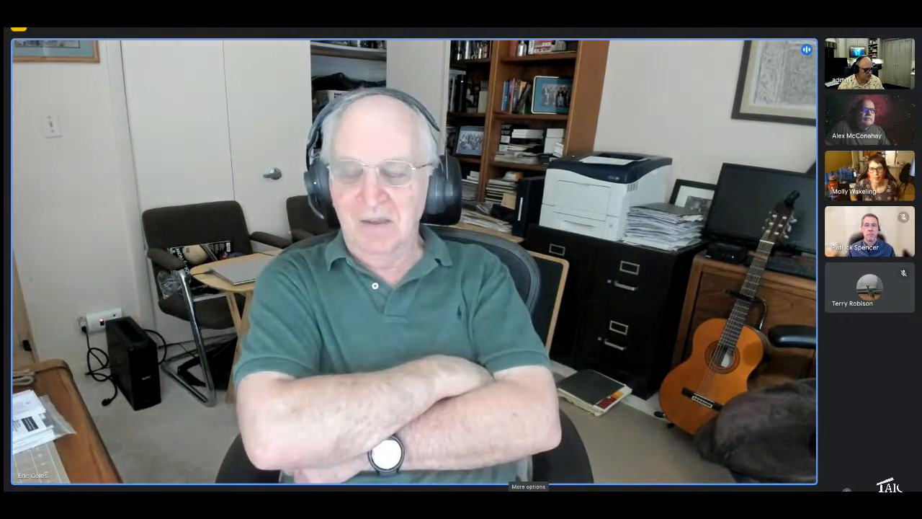
- Change the meeting layout to Auto and close the layout dialog
left_click(527, 478)
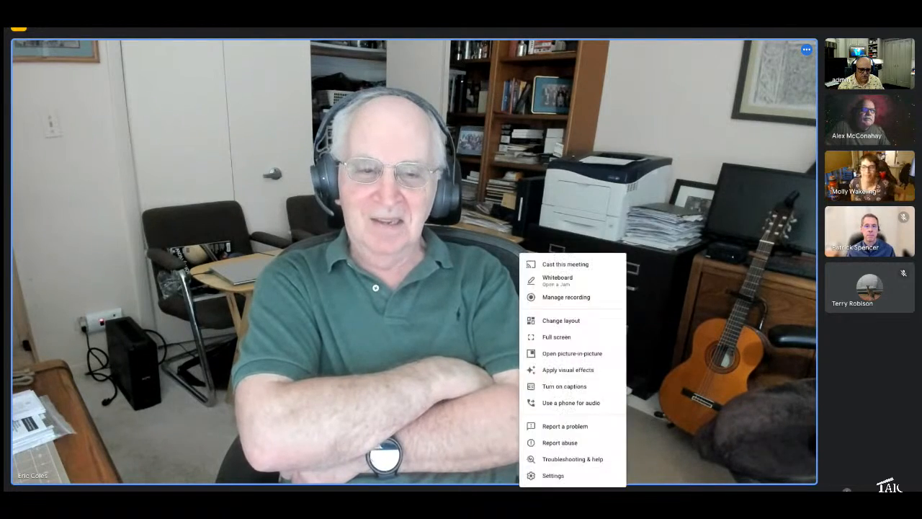
left_click(576, 308)
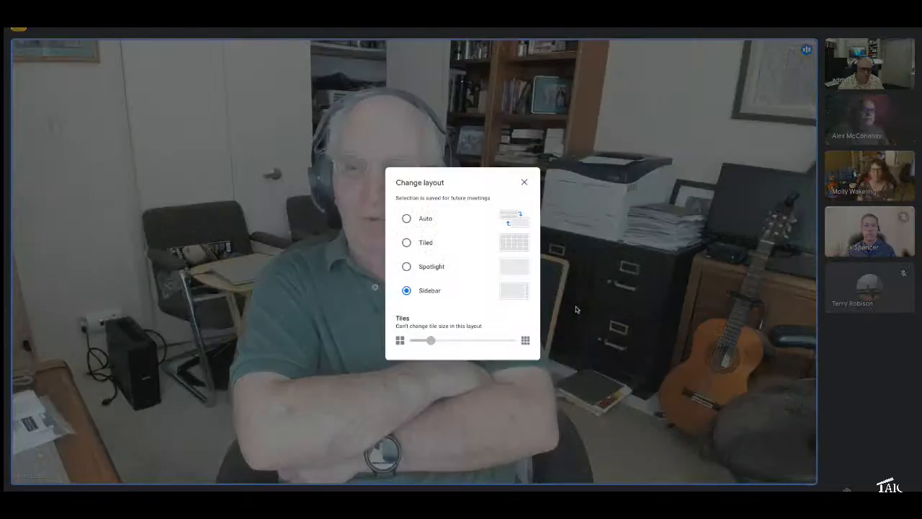
left_click(425, 219)
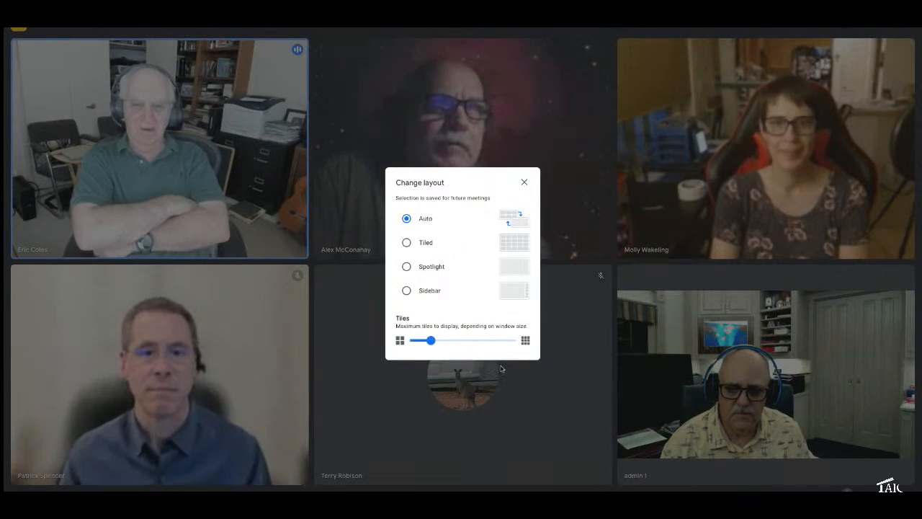
left_click(525, 183)
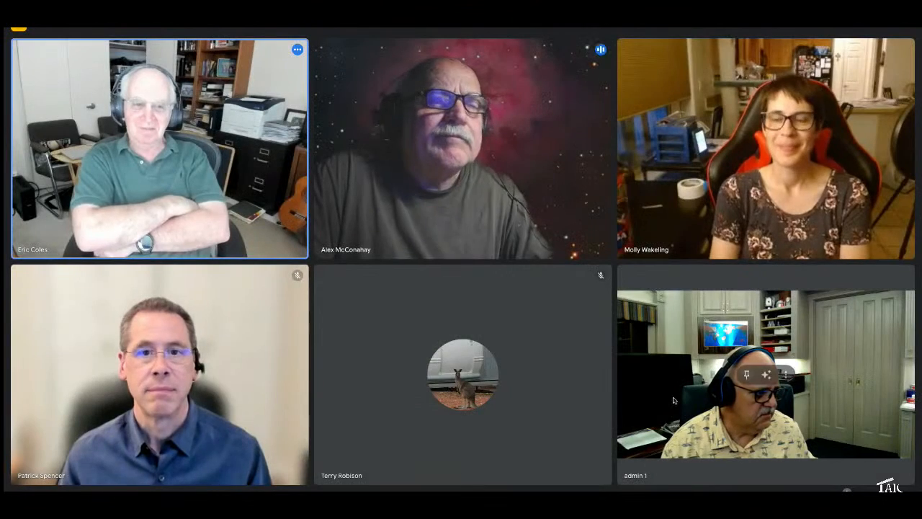